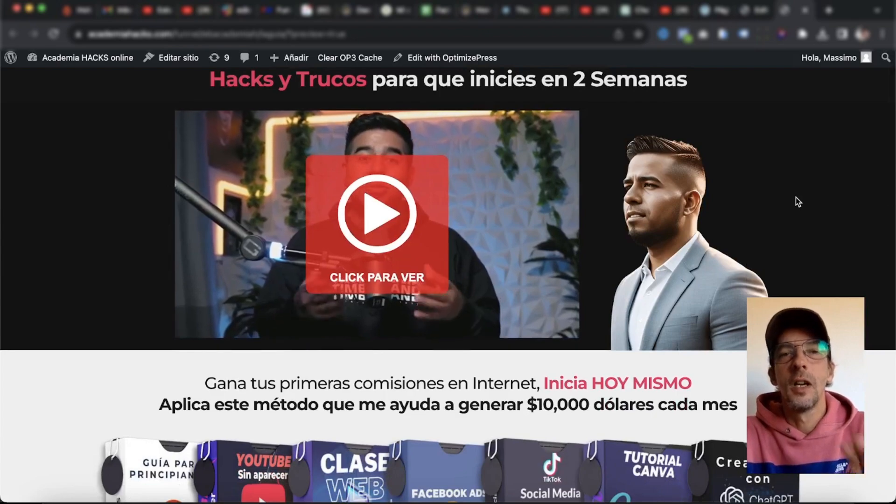
Examine the existing affiliate marketing sales page from the headline and video through the offer, course contents and modules to the footer
{"action": "scroll", "coordinate": [797, 198], "scroll_direction": "down", "scroll_amount": 20}
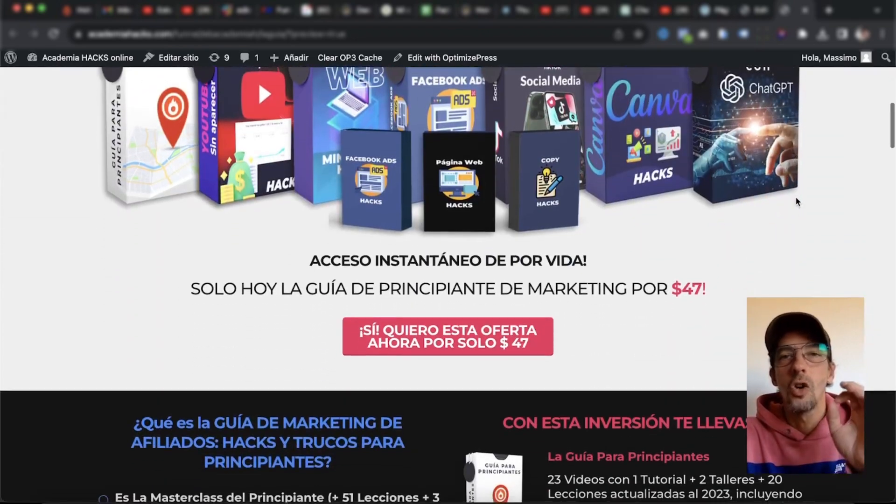
{"action": "scroll", "coordinate": [797, 201], "scroll_direction": "down", "scroll_amount": 20}
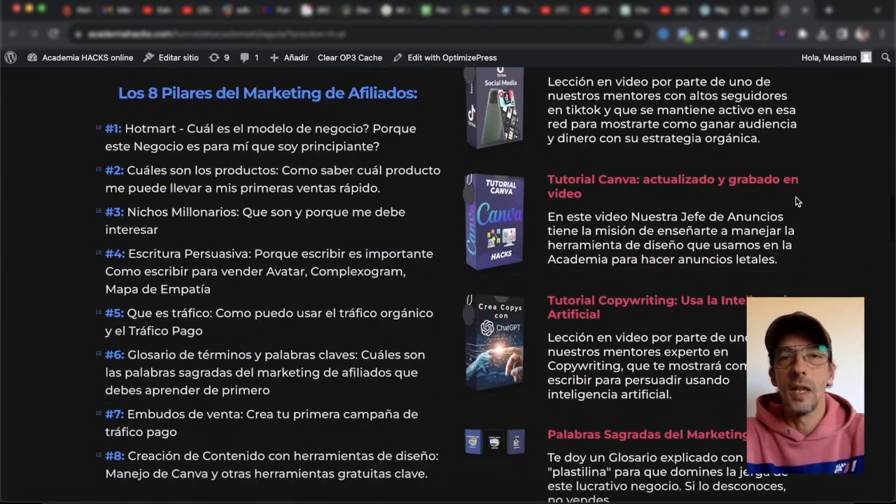
{"action": "scroll", "coordinate": [798, 202], "scroll_direction": "down", "scroll_amount": 10}
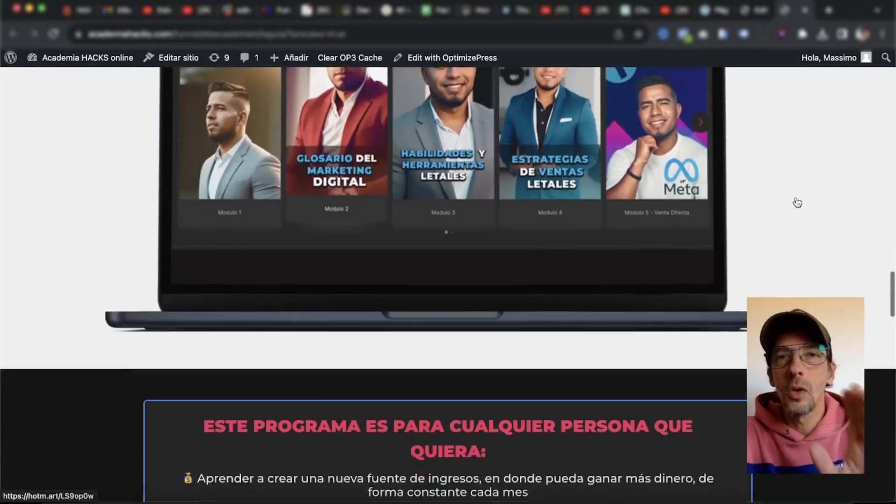
{"action": "scroll", "coordinate": [797, 202], "scroll_direction": "up", "scroll_amount": 8}
{"action": "scroll", "coordinate": [796, 202], "scroll_direction": "up", "scroll_amount": 15}
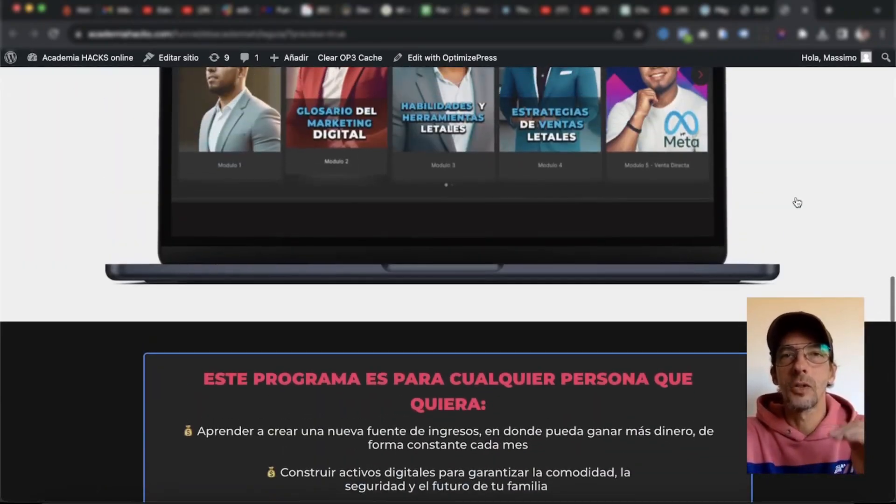
{"action": "scroll", "coordinate": [797, 202], "scroll_direction": "up", "scroll_amount": 15}
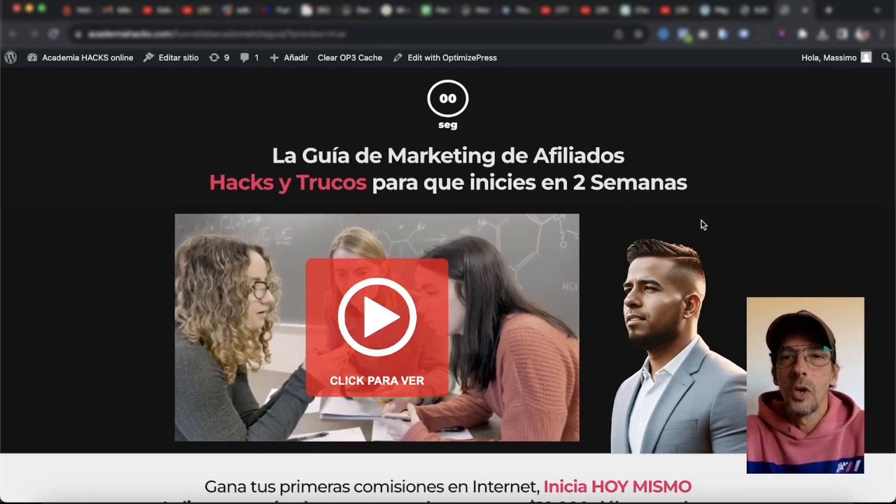
{"action": "scroll", "coordinate": [778, 201], "scroll_direction": "down", "scroll_amount": 10}
{"action": "scroll", "coordinate": [778, 201], "scroll_direction": "down", "scroll_amount": 20}
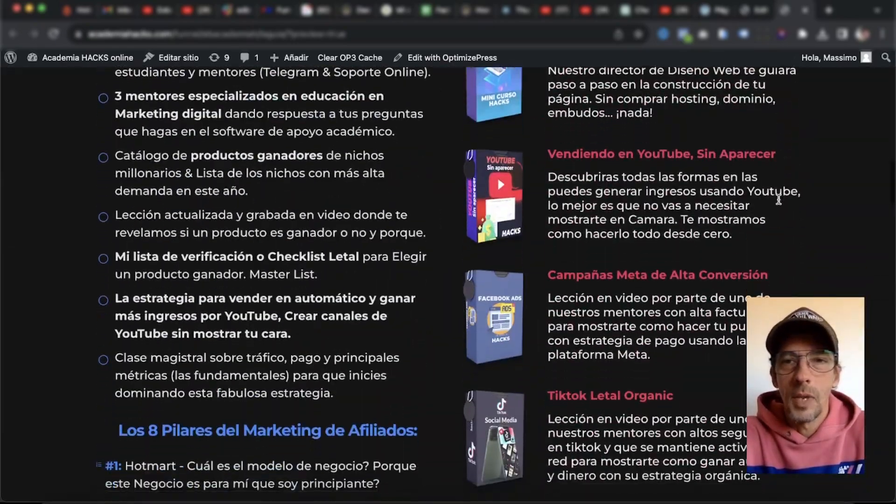
{"action": "scroll", "coordinate": [779, 204], "scroll_direction": "down", "scroll_amount": 10}
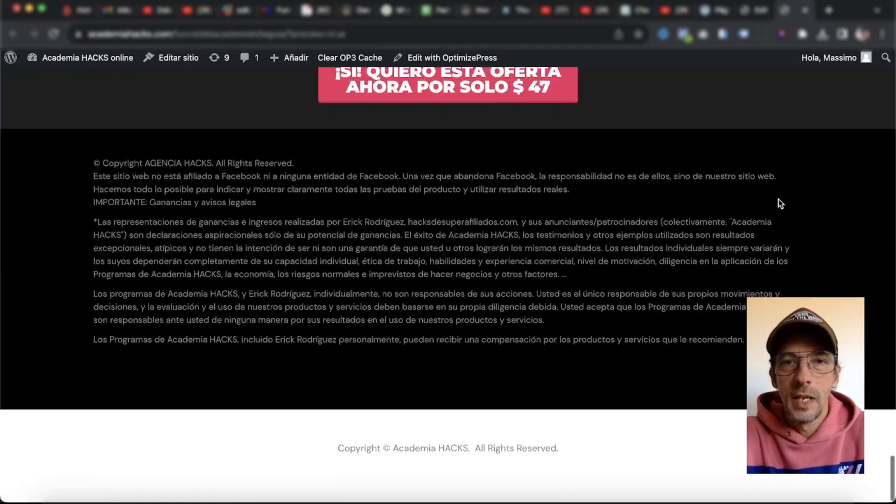
{"action": "scroll", "coordinate": [780, 204], "scroll_direction": "up", "scroll_amount": 20}
{"action": "scroll", "coordinate": [778, 203], "scroll_direction": "up", "scroll_amount": 6}
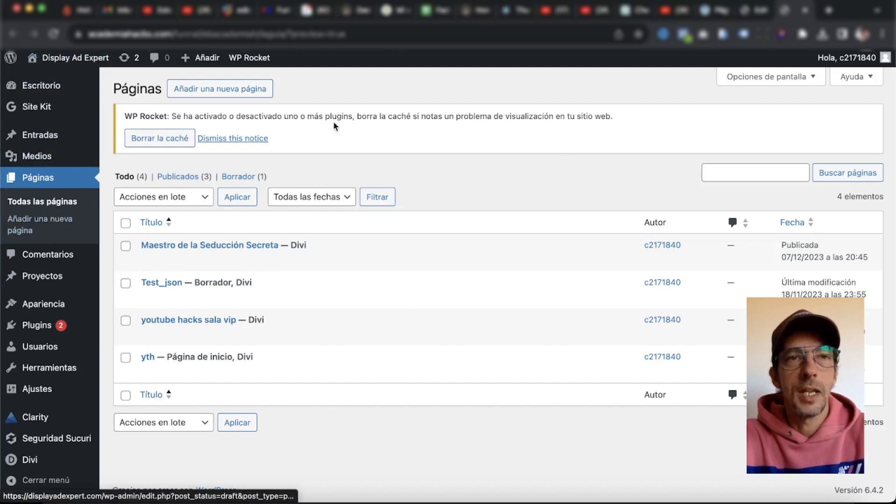
Create a new page titled "La Guia del Marketing Digital" and start building it from scratch with Divi Builder
{"action": "left_click", "coordinate": [220, 94]}
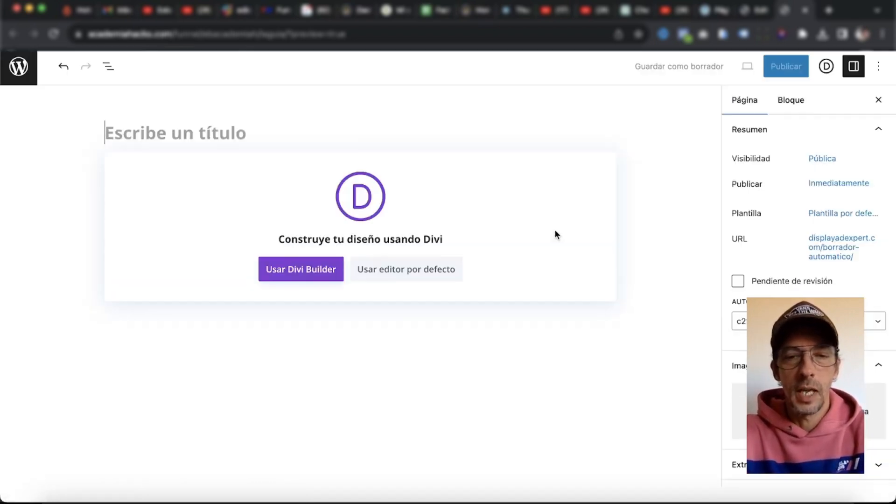
{"action": "type", "text": "La Guia del Marketing Digital"}
{"action": "left_click", "coordinate": [300, 269]}
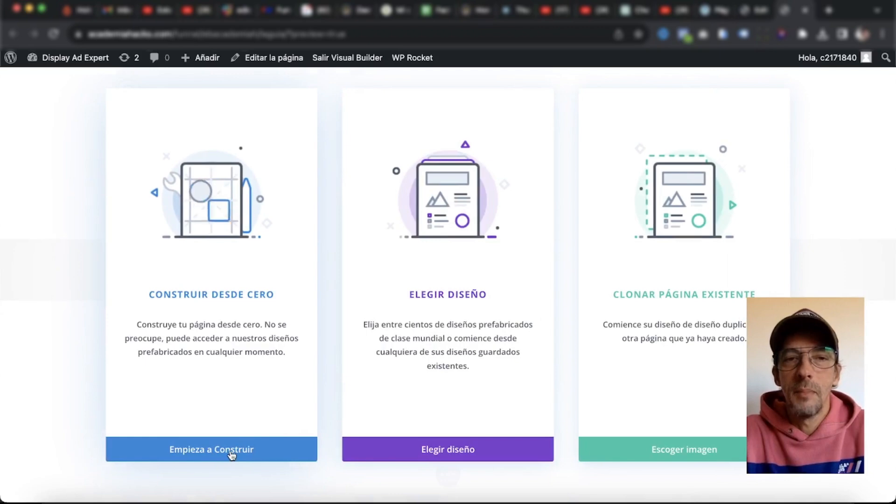
{"action": "left_click", "coordinate": [231, 452]}
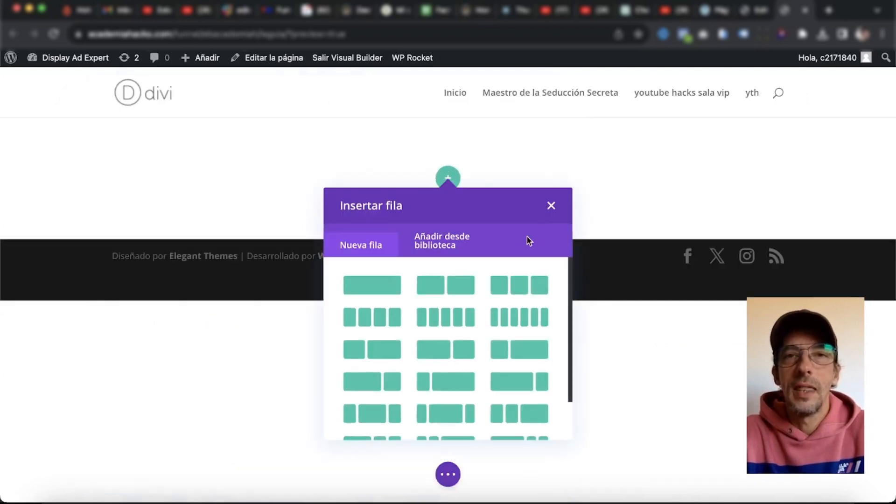
Dismiss the row insertion and publish the still empty page
{"action": "left_click", "coordinate": [551, 206]}
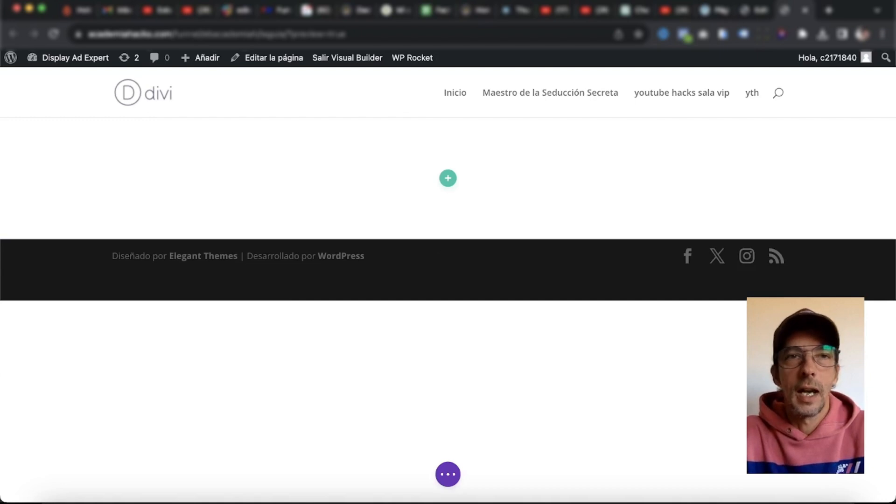
{"action": "left_click", "coordinate": [447, 475]}
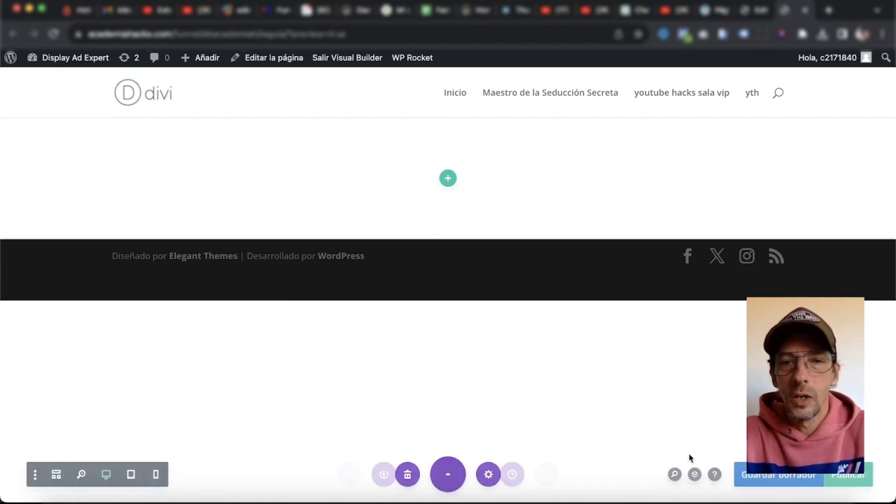
{"action": "left_click", "coordinate": [853, 475]}
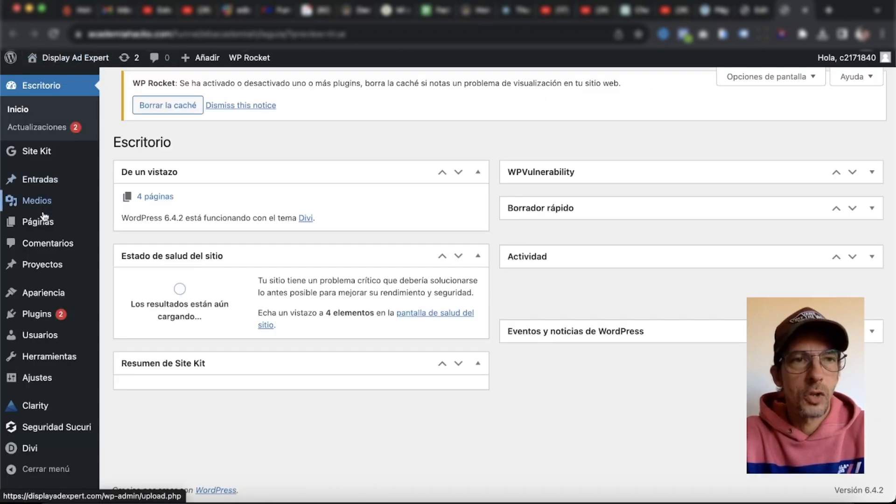
Set the template of the page "La Guia del Marketing Digital" to Blank Page through quick edit and update it
{"action": "mouse_move", "coordinate": [44, 224]}
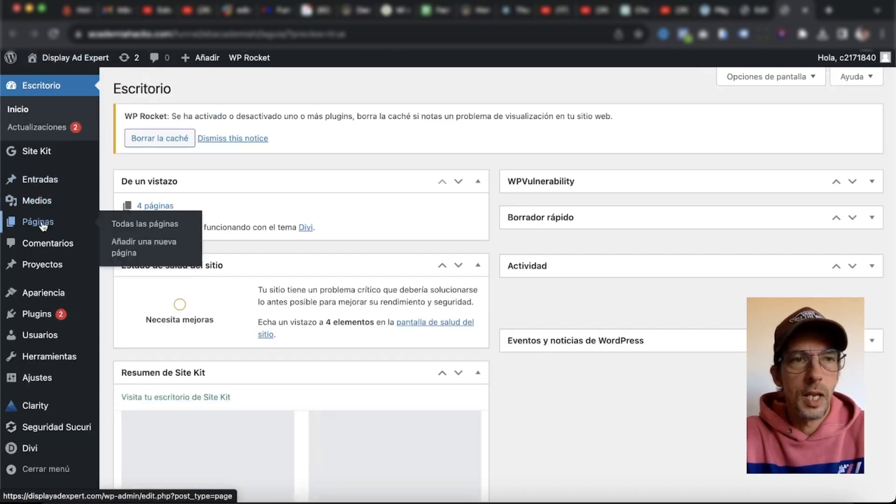
{"action": "left_click", "coordinate": [131, 228]}
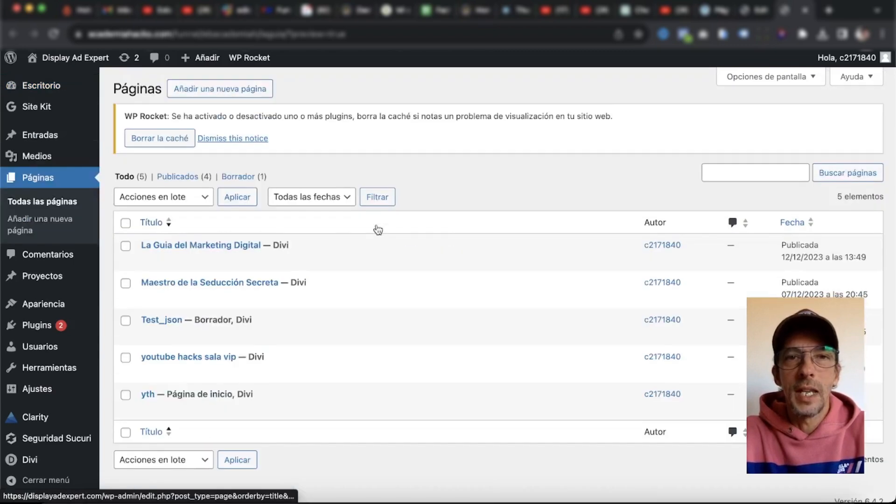
{"action": "mouse_move", "coordinate": [259, 260]}
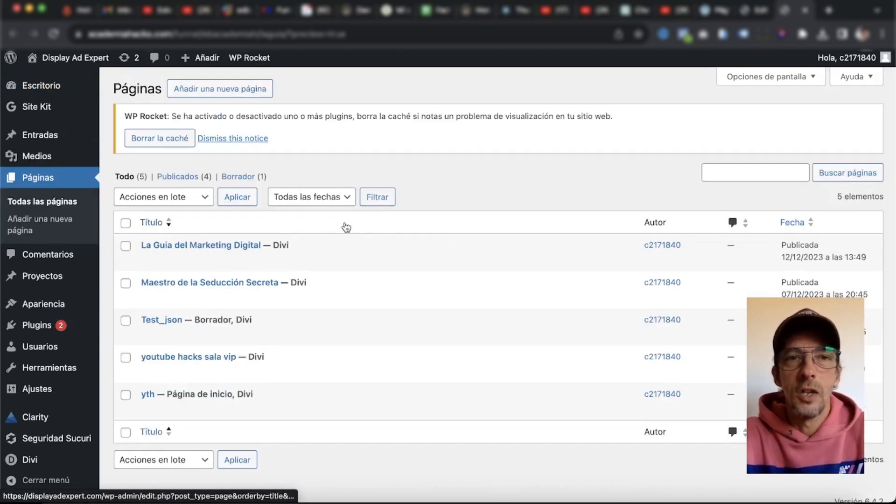
{"action": "mouse_move", "coordinate": [304, 270]}
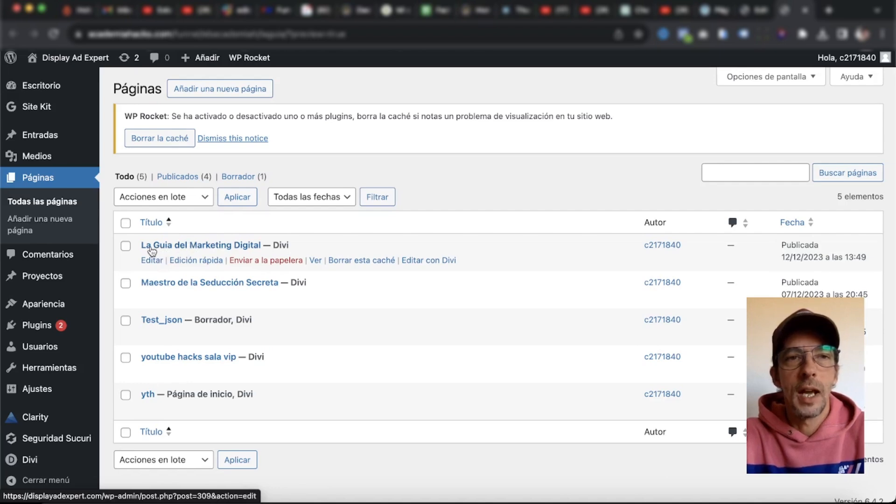
{"action": "left_click", "coordinate": [185, 260]}
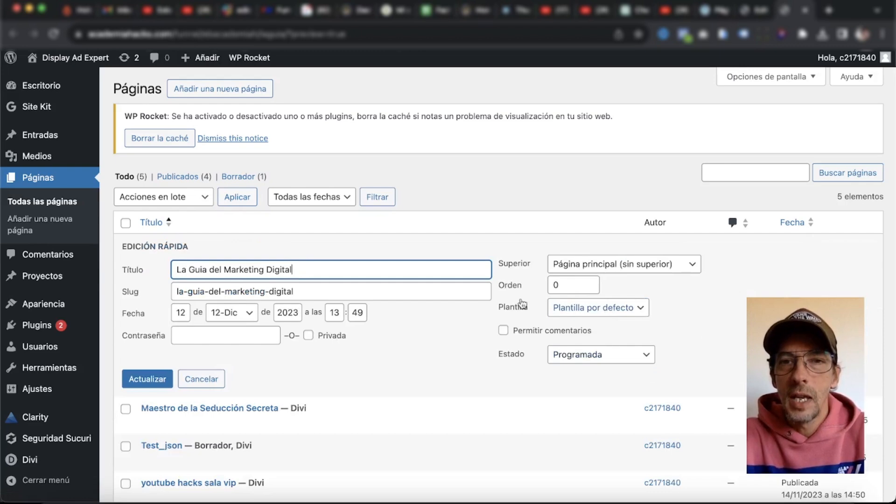
{"action": "left_click", "coordinate": [616, 312]}
{"action": "left_click", "coordinate": [581, 322]}
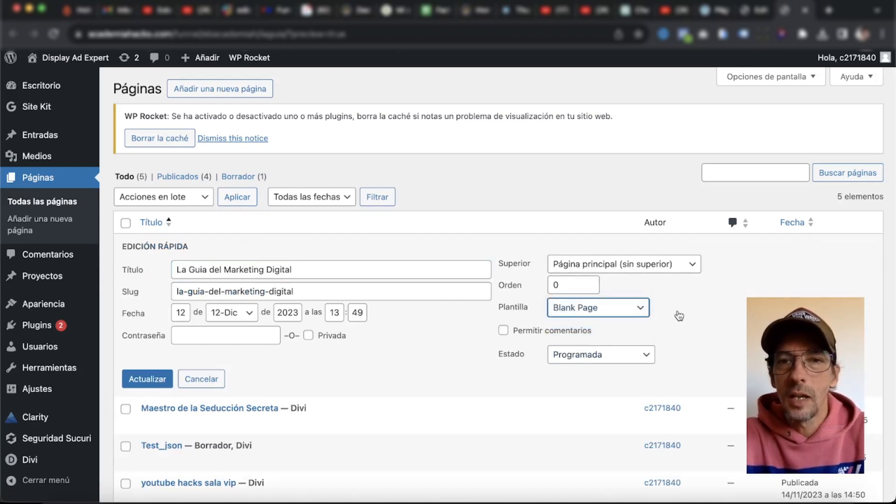
{"action": "left_click", "coordinate": [145, 379]}
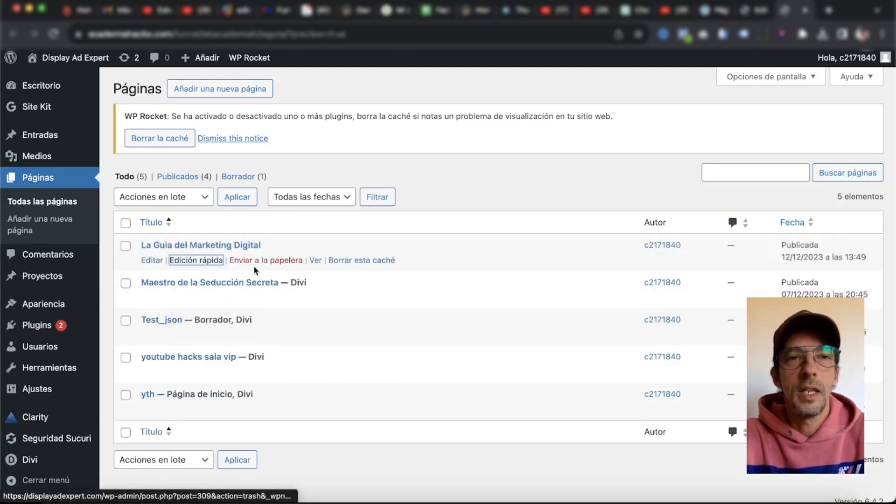
Reload the page list and open "La Guia del Marketing Digital" in Divi, building from scratch without inserting a row
{"action": "left_click", "coordinate": [44, 204]}
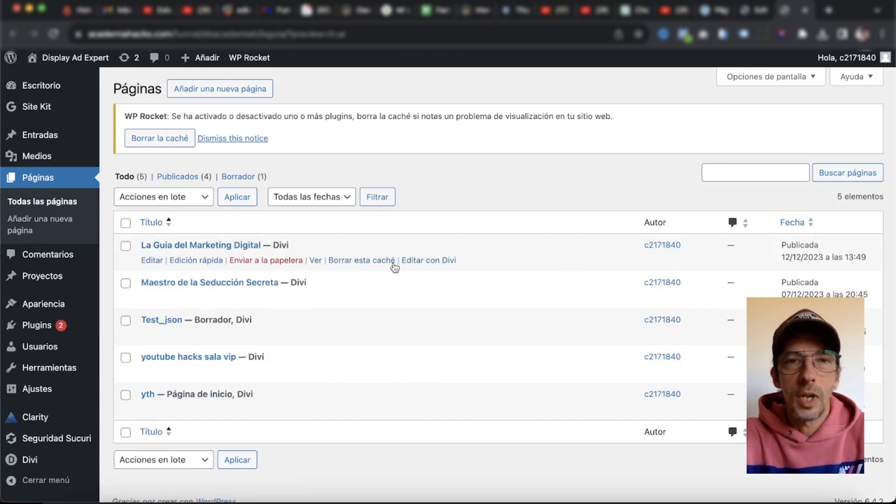
{"action": "left_click", "coordinate": [426, 264]}
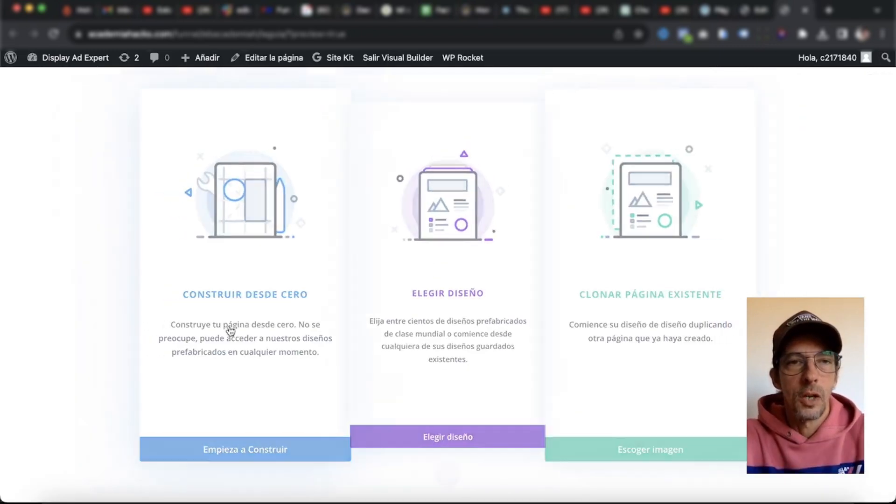
{"action": "left_click", "coordinate": [229, 328]}
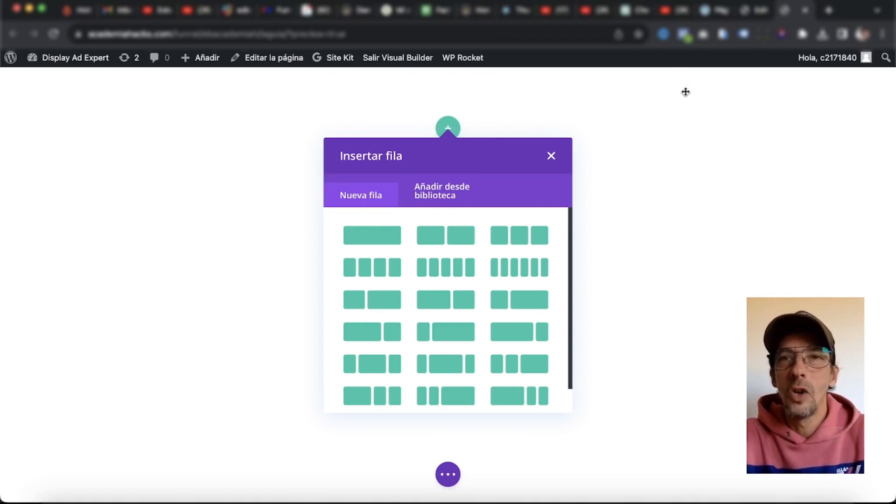
{"action": "left_click", "coordinate": [552, 157]}
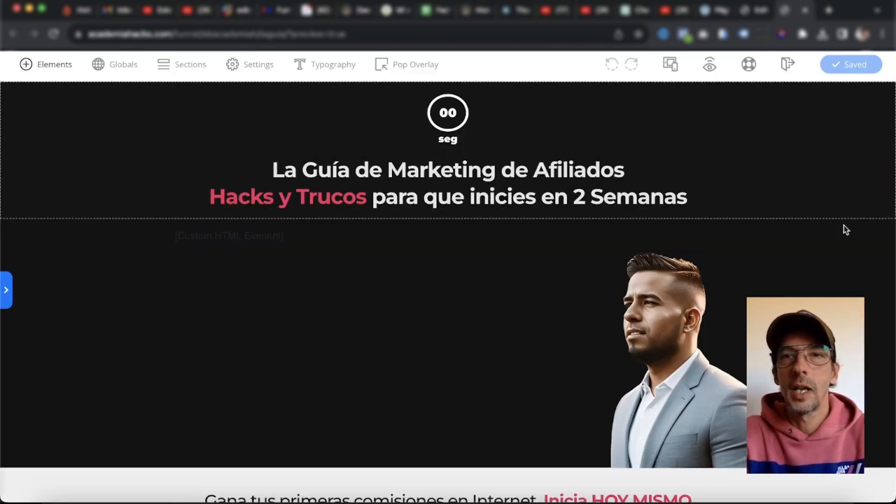
Review the original sales page in its editor and display the new Divi page in wireframe view
{"action": "scroll", "coordinate": [845, 187], "scroll_direction": "down", "scroll_amount": 5}
{"action": "scroll", "coordinate": [847, 189], "scroll_direction": "down", "scroll_amount": 20}
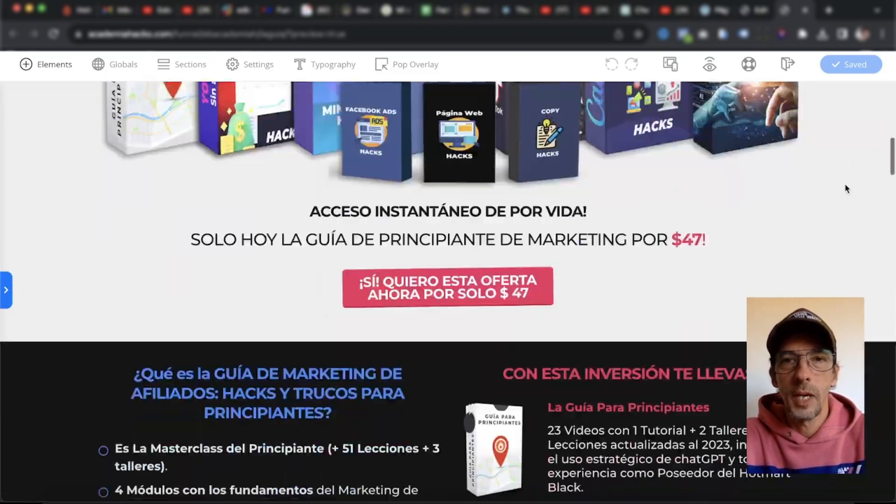
{"action": "scroll", "coordinate": [848, 188], "scroll_direction": "up", "scroll_amount": 20}
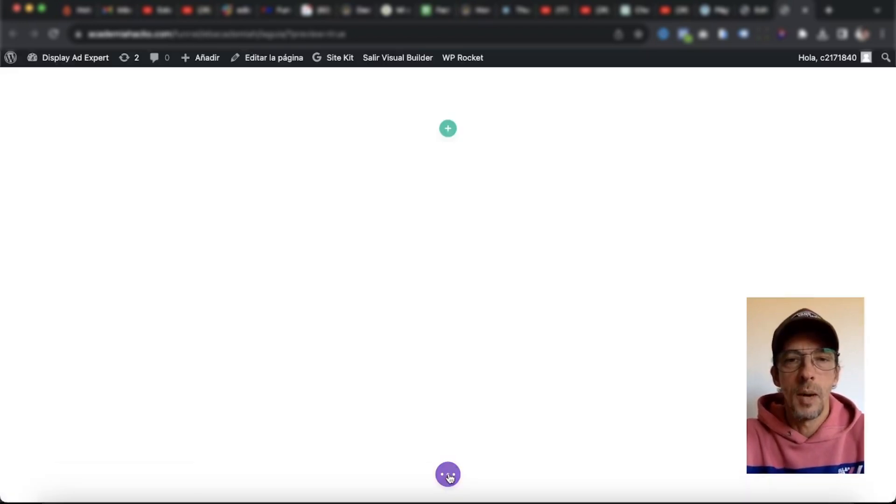
{"action": "left_click", "coordinate": [447, 474]}
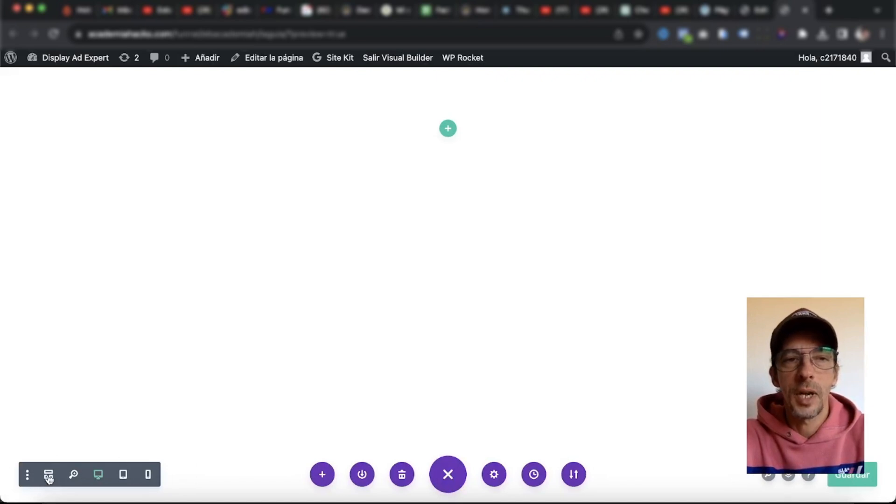
{"action": "left_click", "coordinate": [49, 474]}
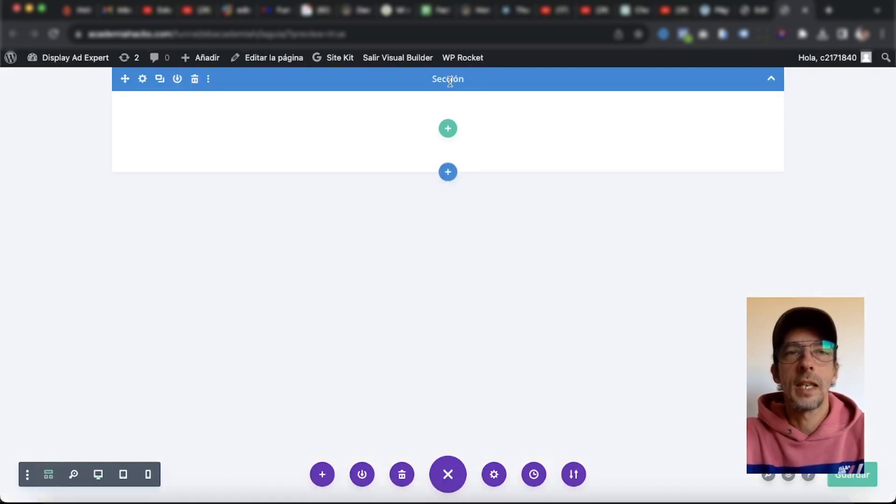
Set the empty section's admin label to "Headerç" and save the section settings
{"action": "left_click", "coordinate": [142, 79]}
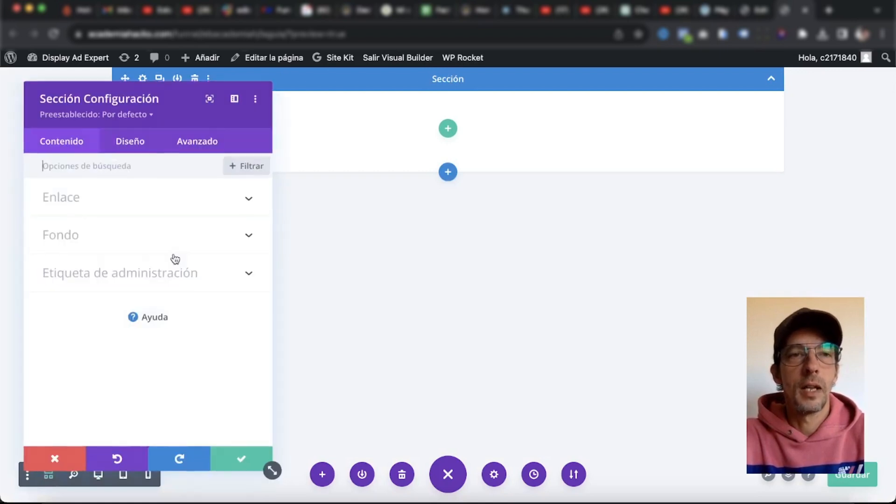
{"action": "left_click", "coordinate": [100, 275]}
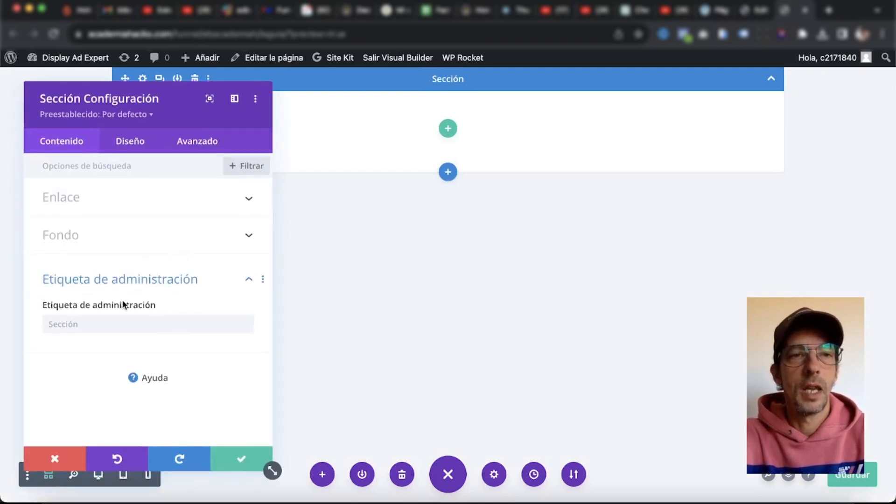
{"action": "left_click", "coordinate": [91, 322]}
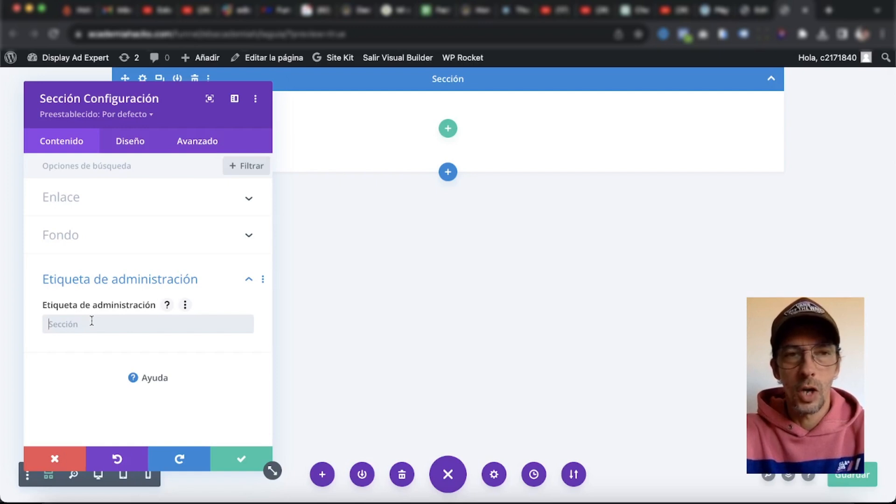
{"action": "type", "text": "Headerç"}
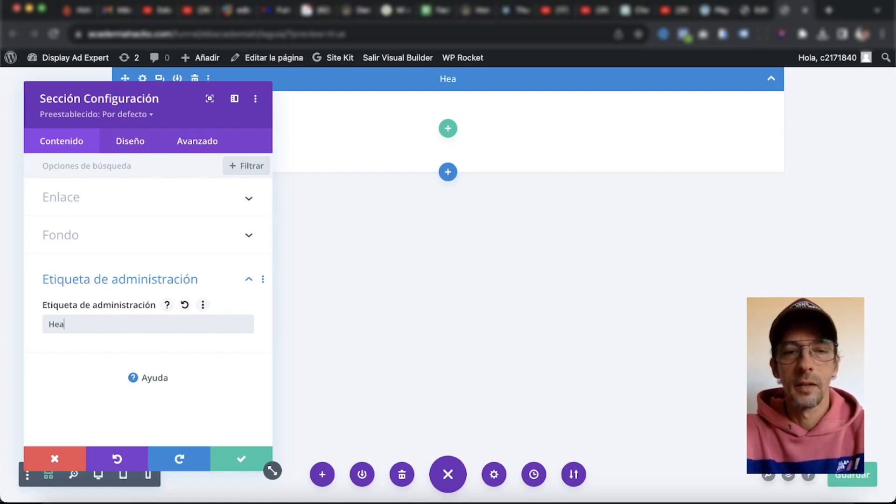
{"action": "key", "text": "Return"}
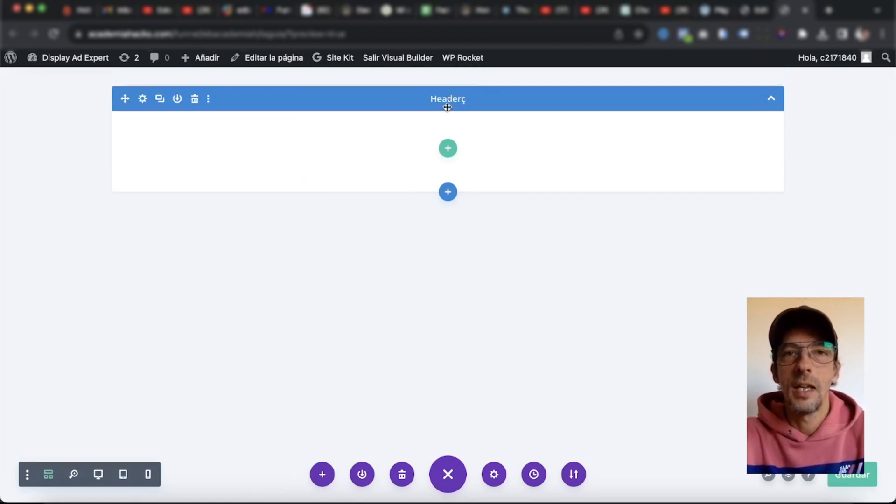
Correct the section's admin label to "Header" and save it
{"action": "left_click", "coordinate": [143, 99]}
{"action": "left_click", "coordinate": [105, 272]}
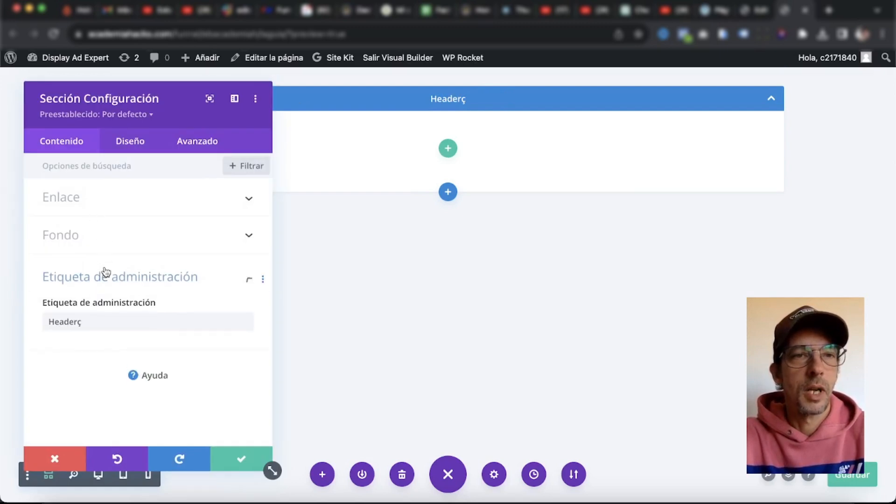
{"action": "left_click", "coordinate": [87, 323]}
{"action": "key", "text": "BackSpace"}
{"action": "key", "text": "Return"}
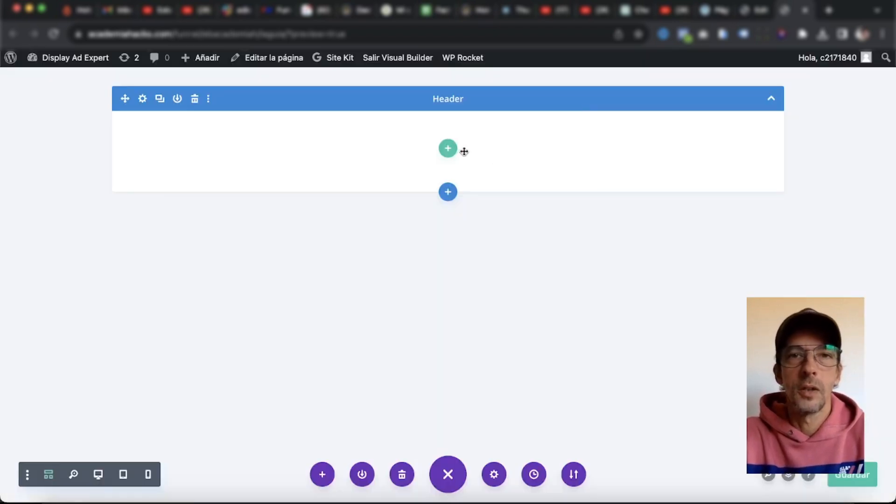
Insert a one-column row in the Header section and set its admin label to "Contador"
{"action": "left_click", "coordinate": [448, 148]}
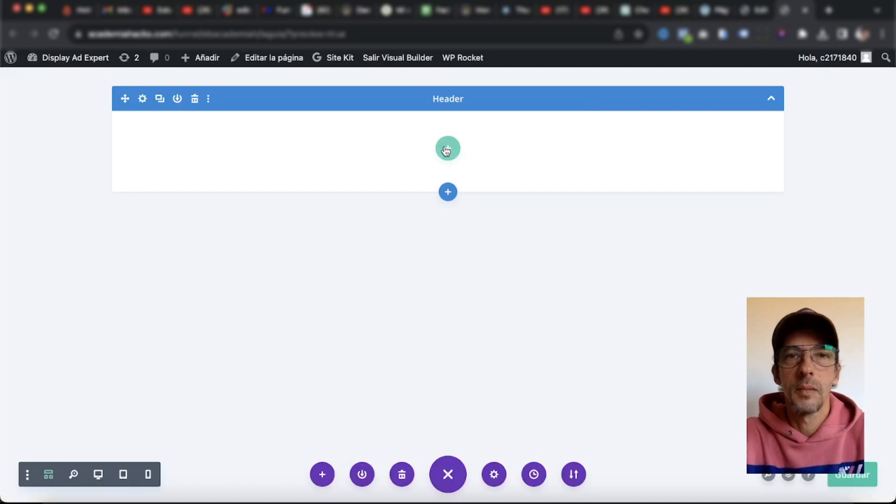
{"action": "left_click", "coordinate": [372, 247]}
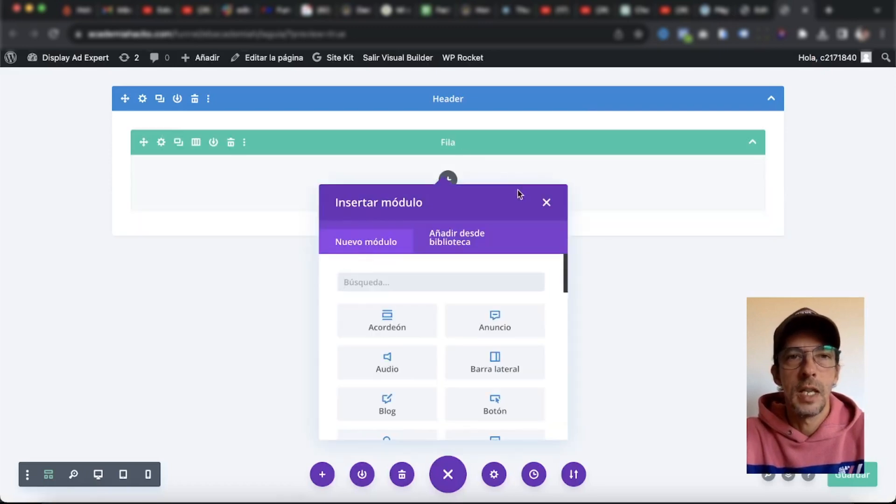
{"action": "left_click", "coordinate": [160, 143]}
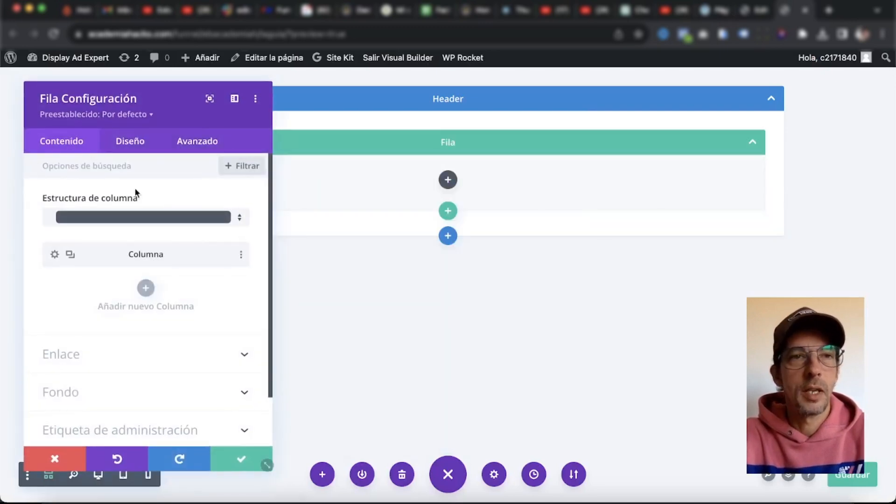
{"action": "left_click", "coordinate": [118, 430]}
{"action": "left_click", "coordinate": [88, 358]}
{"action": "type", "text": "Cont"}
{"action": "key", "text": "Escape"}
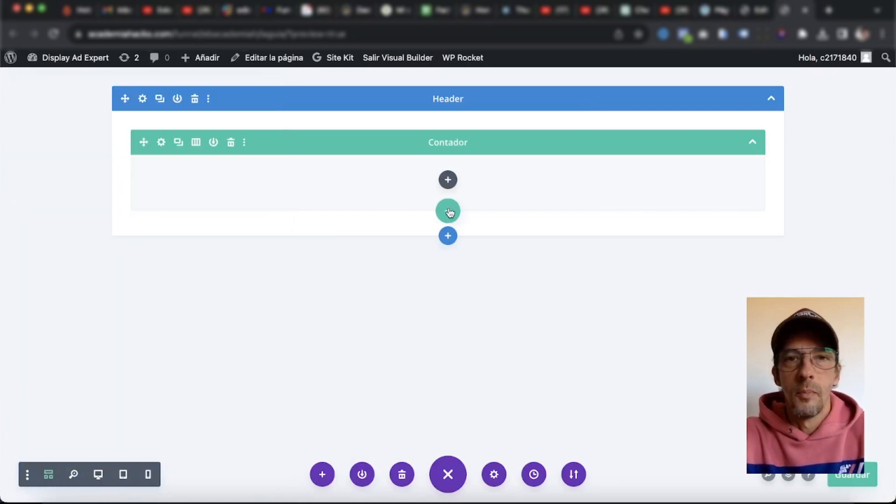
Insert a second one-column row below Contador, without a module, and set its admin label to "Titular"
{"action": "left_click", "coordinate": [448, 210]}
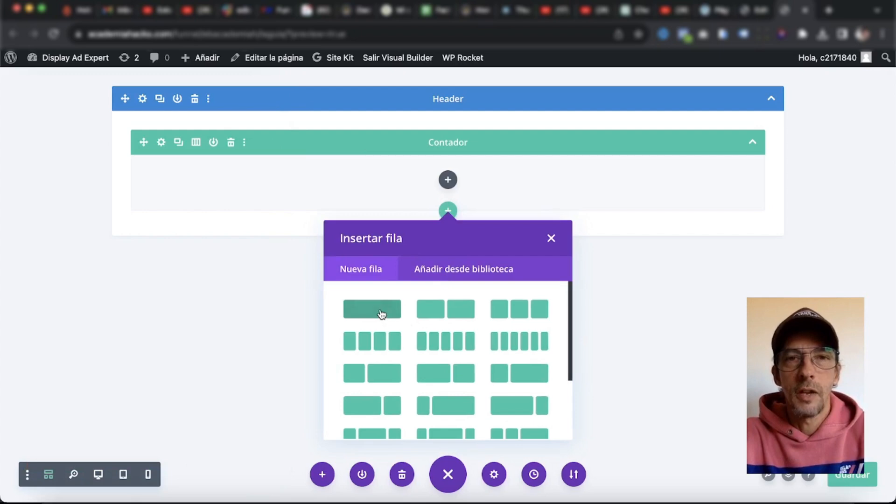
{"action": "left_click", "coordinate": [382, 309]}
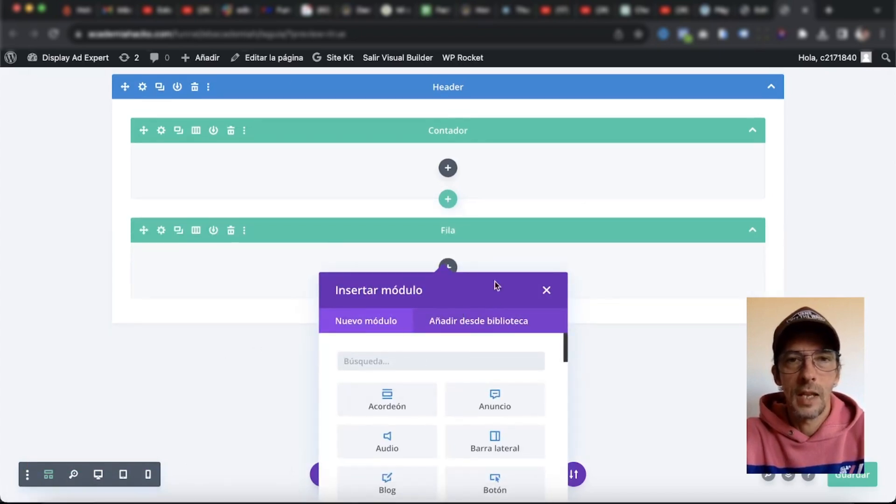
{"action": "left_click", "coordinate": [547, 291]}
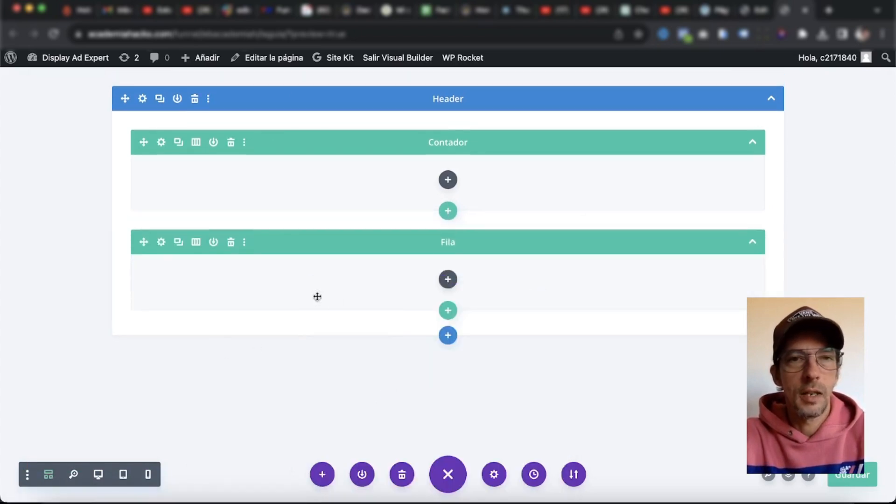
{"action": "left_click", "coordinate": [161, 241]}
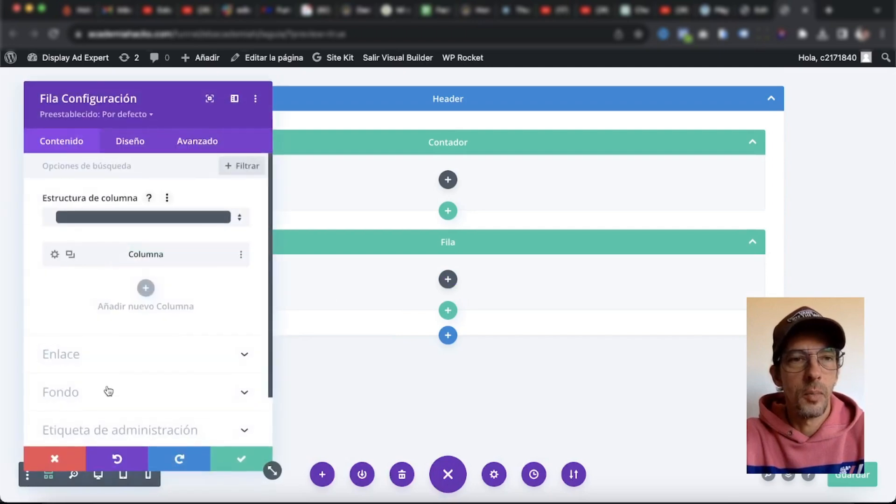
{"action": "scroll", "coordinate": [108, 391], "scroll_direction": "down", "scroll_amount": 2}
{"action": "left_click", "coordinate": [108, 379]}
{"action": "left_click", "coordinate": [94, 365]}
{"action": "type", "text": "Titulat"}
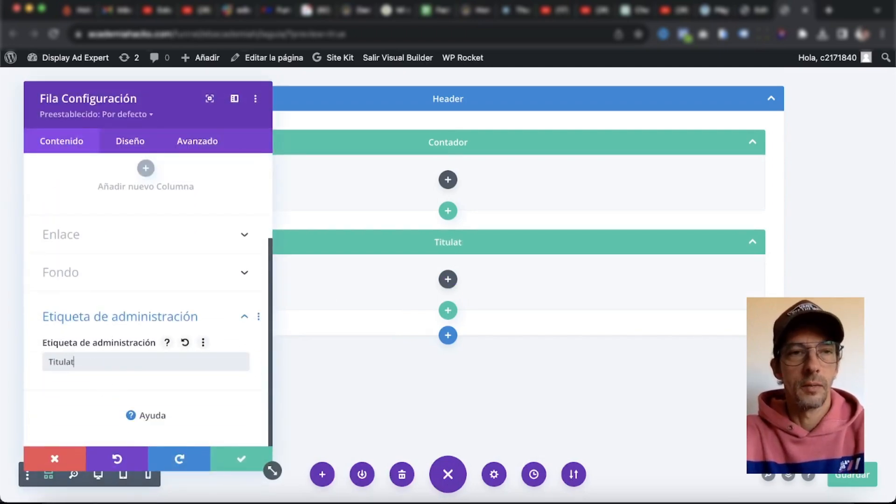
{"action": "key", "text": "BackSpace"}
{"action": "type", "text": "r"}
{"action": "left_click", "coordinate": [242, 458]}
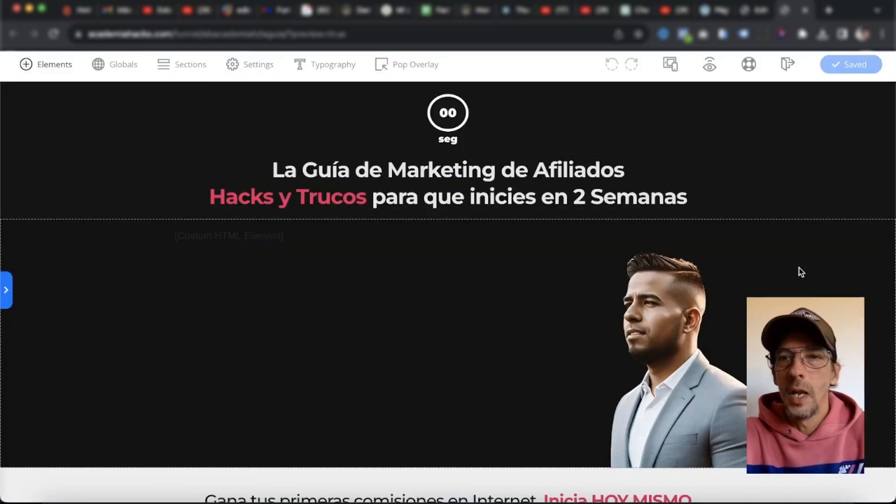
Check the original page's header and insert a two-column row, two thirds plus one third, below Titular without a module
{"action": "scroll", "coordinate": [799, 268], "scroll_direction": "down", "scroll_amount": 3}
{"action": "scroll", "coordinate": [799, 268], "scroll_direction": "up", "scroll_amount": 2}
{"action": "scroll", "coordinate": [727, 163], "scroll_direction": "down", "scroll_amount": 1}
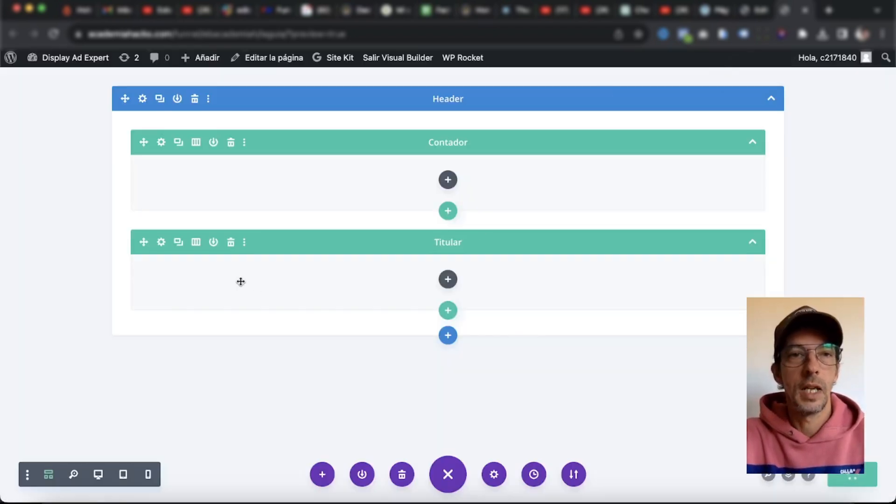
{"action": "left_click", "coordinate": [448, 310]}
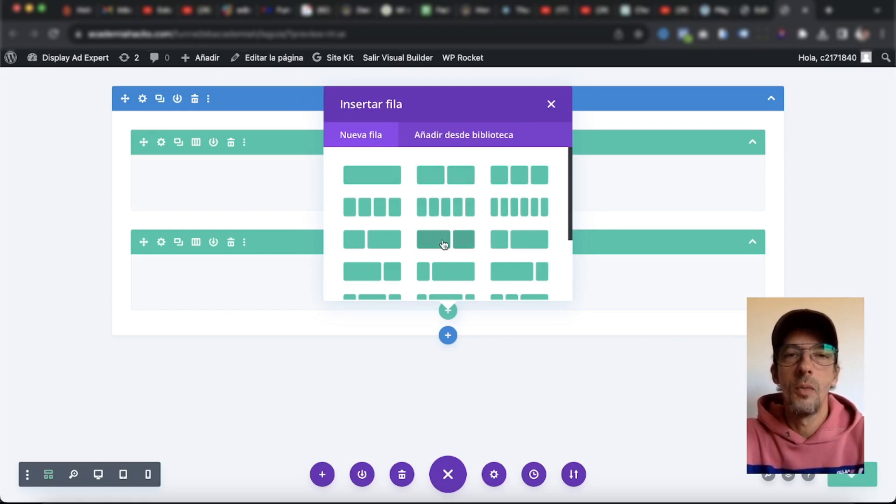
{"action": "left_click", "coordinate": [373, 273]}
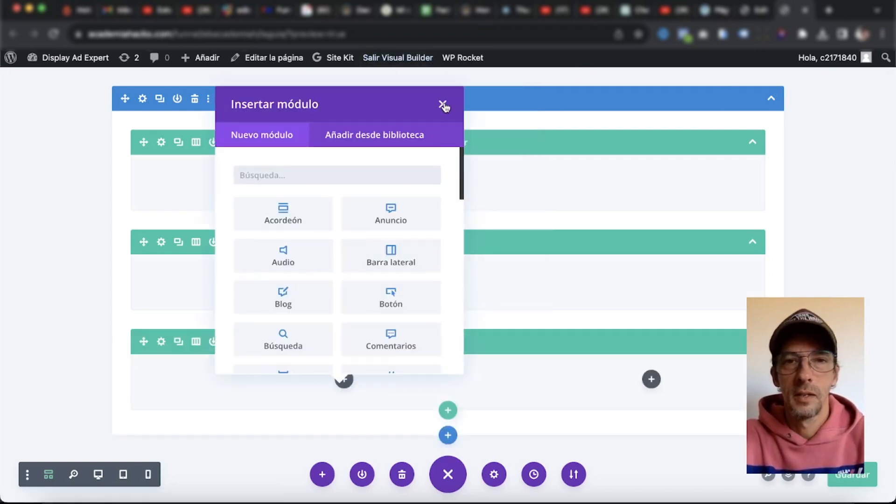
{"action": "left_click", "coordinate": [443, 105]}
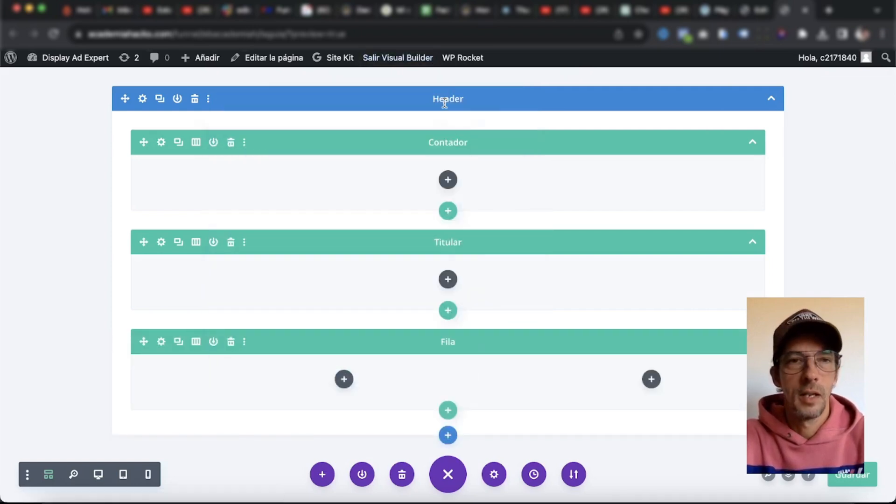
Set the admin label of the two-column row's first column to "Video VSP" and save the column and row settings
{"action": "left_click", "coordinate": [162, 348]}
{"action": "left_click", "coordinate": [140, 376]}
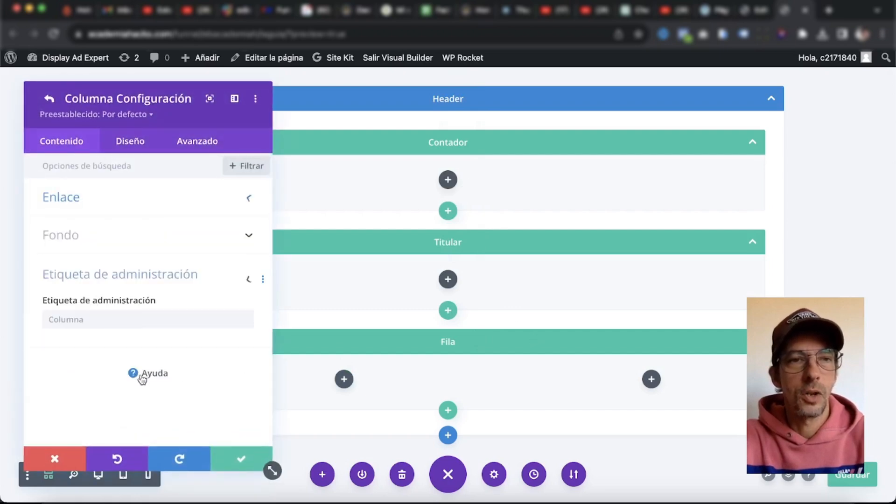
{"action": "left_click", "coordinate": [97, 323]}
{"action": "type", "text": "Video VSL"}
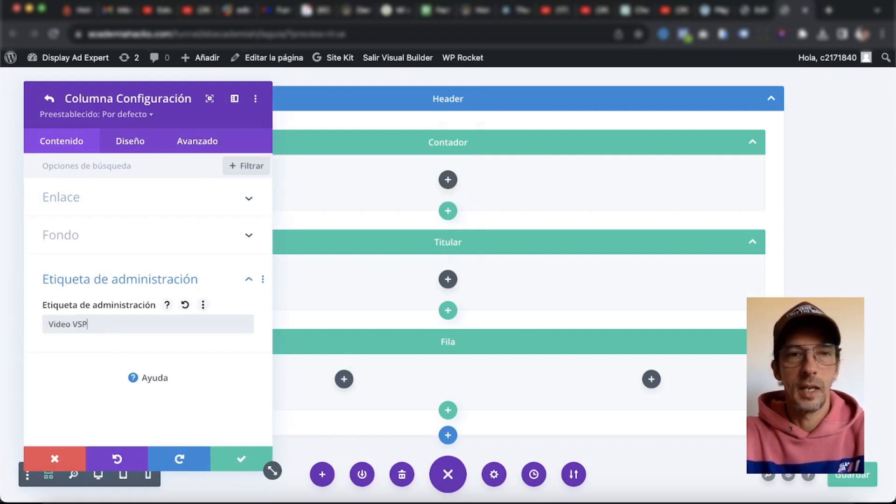
{"action": "left_click", "coordinate": [242, 459]}
{"action": "left_click", "coordinate": [241, 459]}
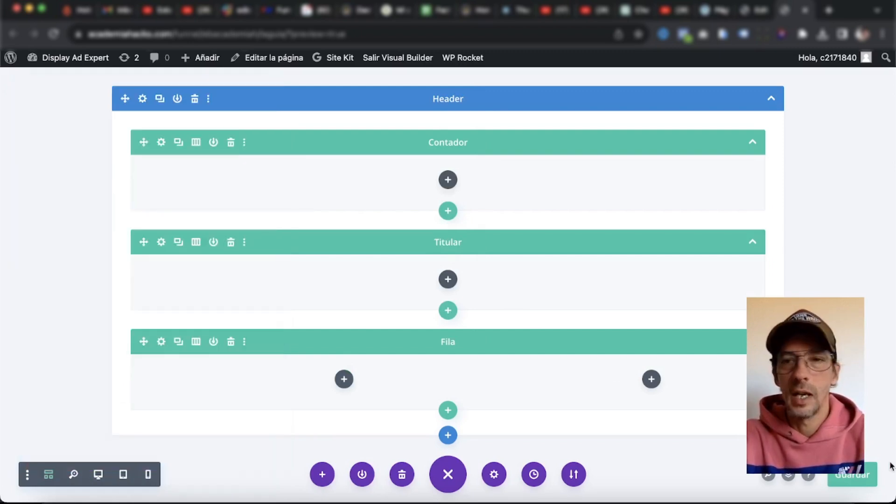
Review the original page's offer section and add a regular section with an empty one-column row below Header
{"action": "left_click", "coordinate": [772, 101]}
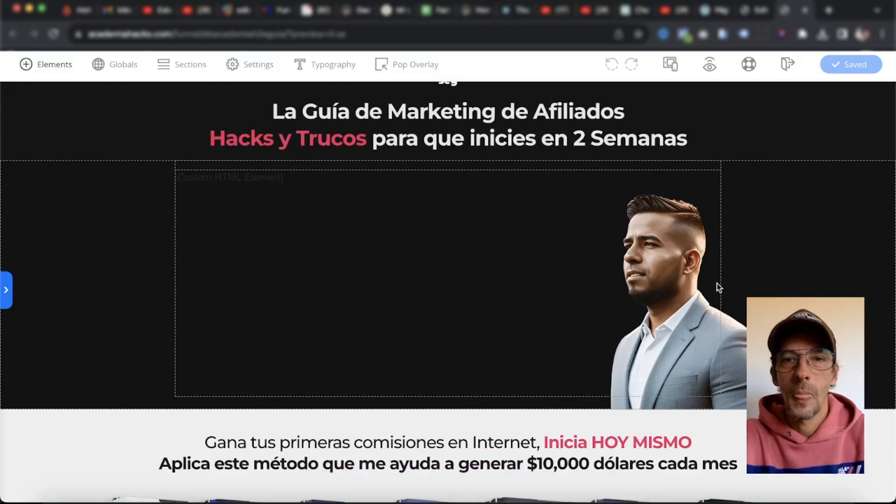
{"action": "scroll", "coordinate": [258, 275], "scroll_direction": "down", "scroll_amount": 6}
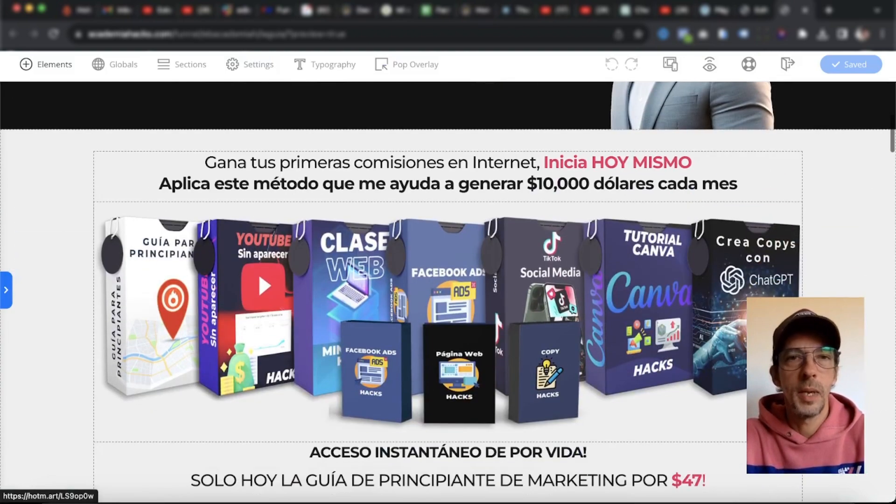
{"action": "scroll", "coordinate": [872, 313], "scroll_direction": "down", "scroll_amount": 3}
{"action": "scroll", "coordinate": [872, 313], "scroll_direction": "up", "scroll_amount": 2}
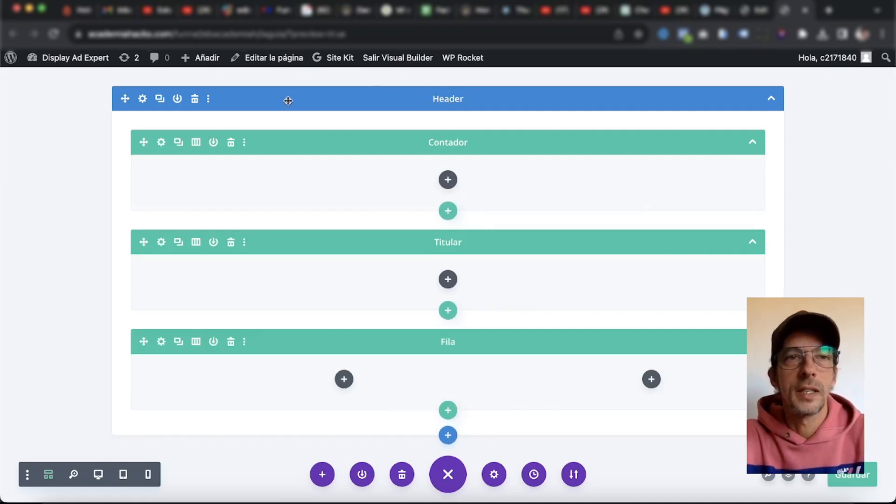
{"action": "left_click", "coordinate": [448, 435]}
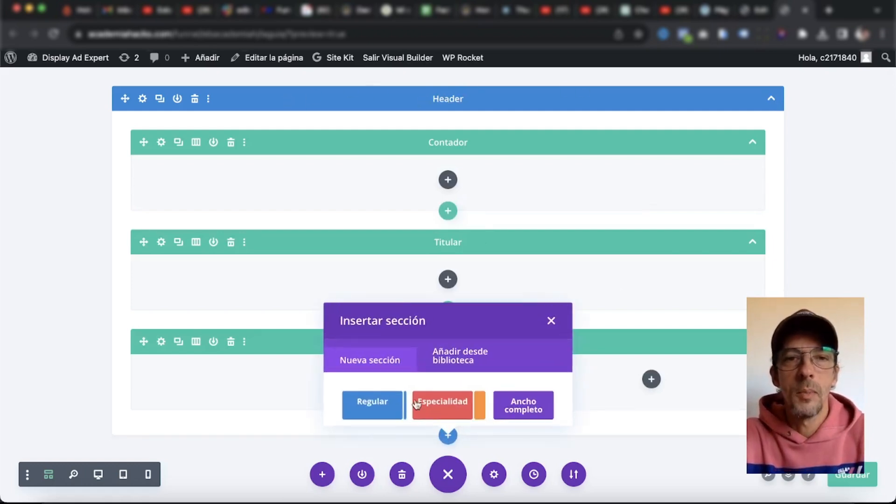
{"action": "left_click", "coordinate": [372, 406]}
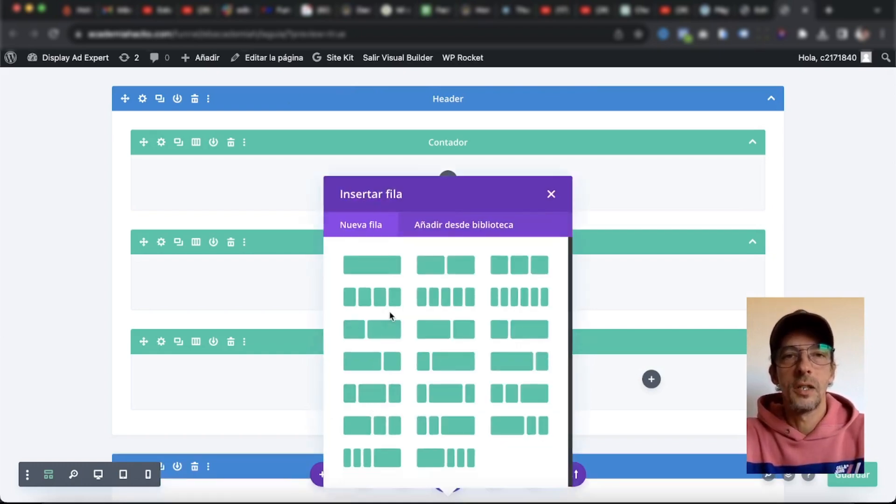
{"action": "left_click", "coordinate": [377, 271]}
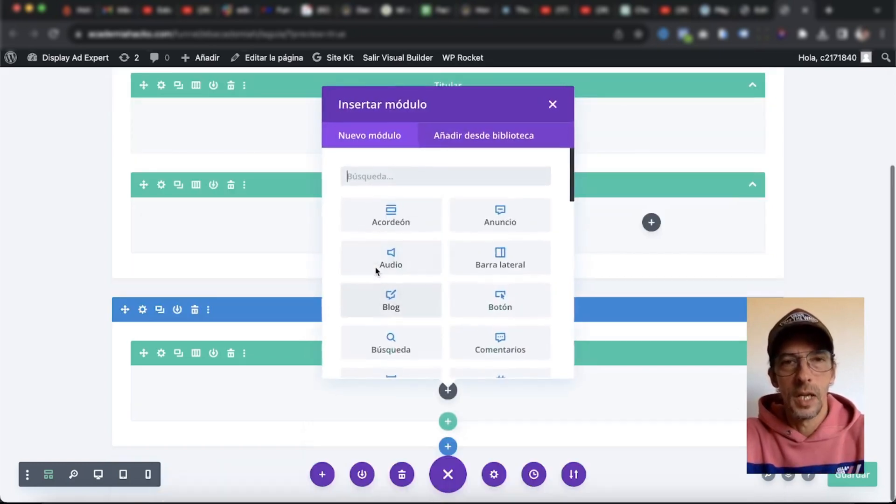
{"action": "left_click", "coordinate": [551, 105]}
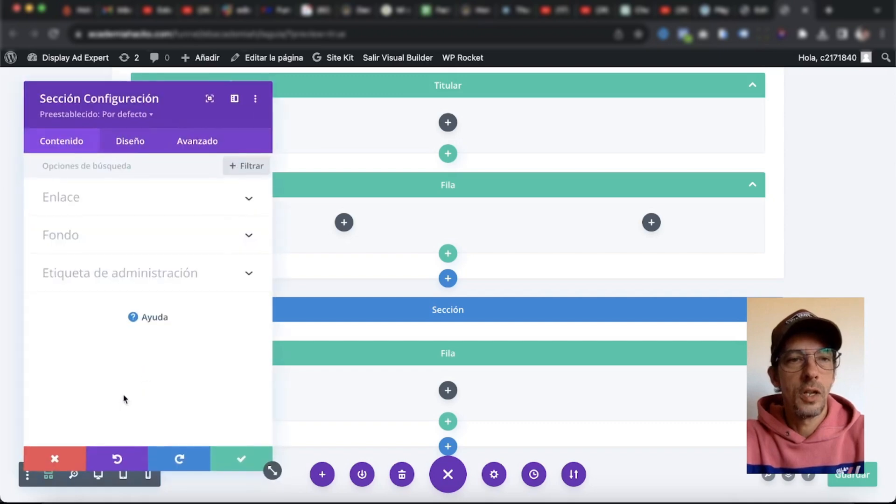
Set the new section's admin label to "Primer CTA" and collapse the Header section
{"action": "left_click", "coordinate": [103, 280]}
{"action": "left_click", "coordinate": [108, 322]}
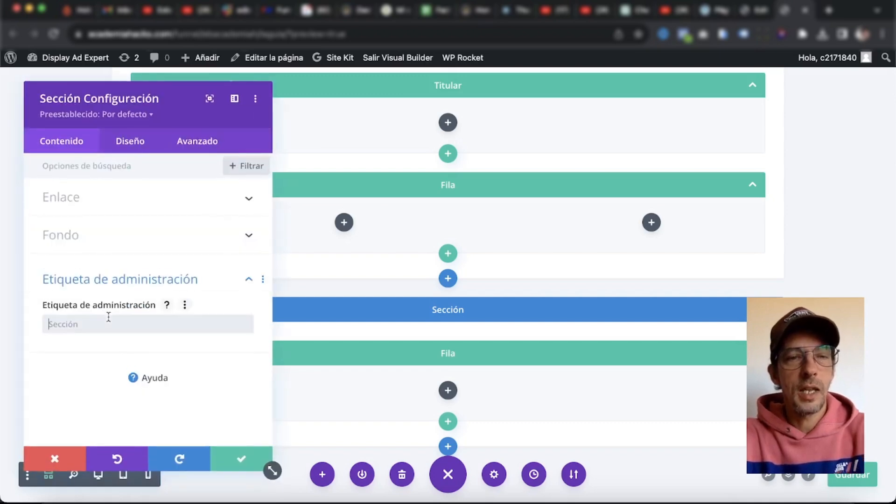
{"action": "type", "text": "Primer CTA"}
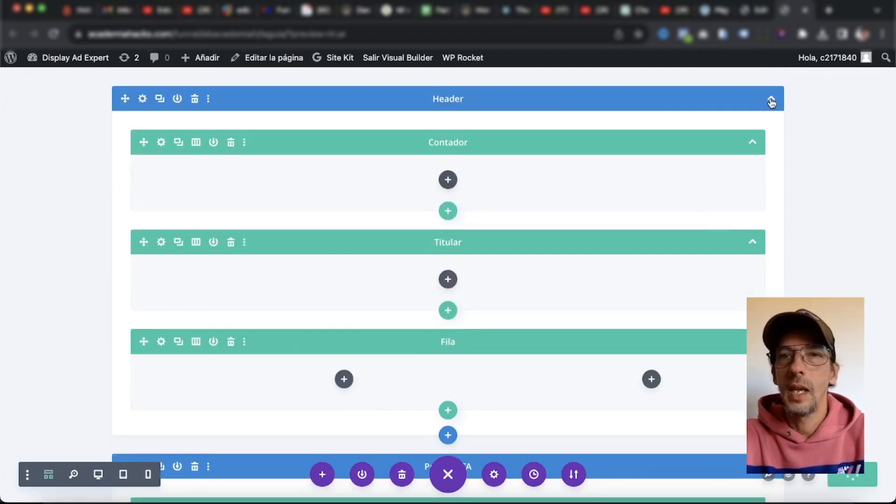
{"action": "left_click", "coordinate": [772, 99]}
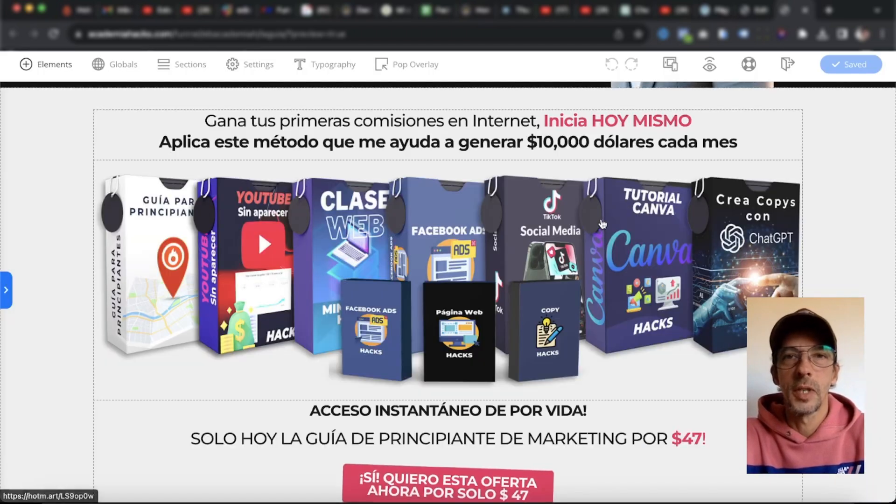
Inspect the original page's offer section and its product image, and insert an empty Text module in the Primer CTA row
{"action": "scroll", "coordinate": [3, 212], "scroll_direction": "up", "scroll_amount": 2}
{"action": "left_click", "coordinate": [68, 192]}
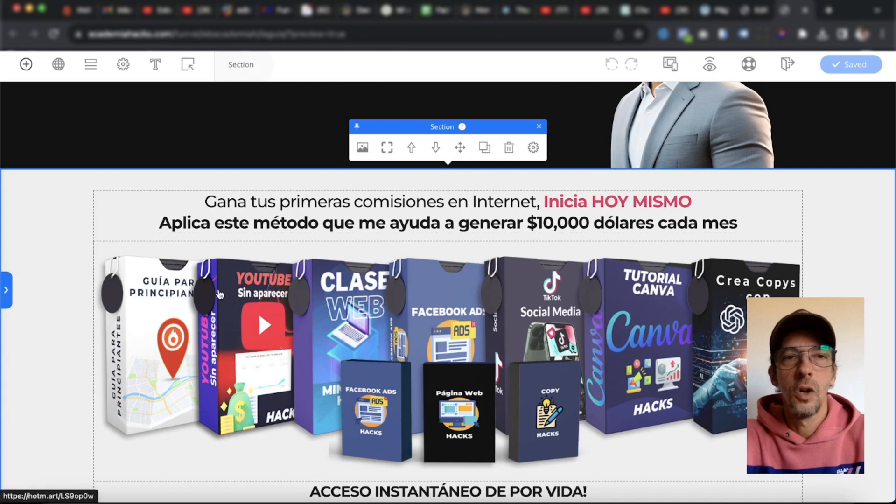
{"action": "left_click", "coordinate": [219, 294]}
{"action": "scroll", "coordinate": [219, 294], "scroll_direction": "down", "scroll_amount": 3}
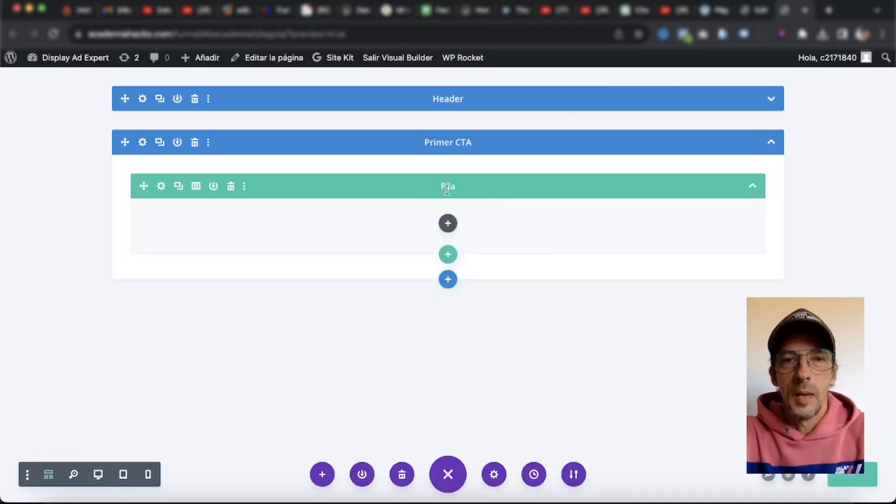
{"action": "left_click", "coordinate": [448, 223]}
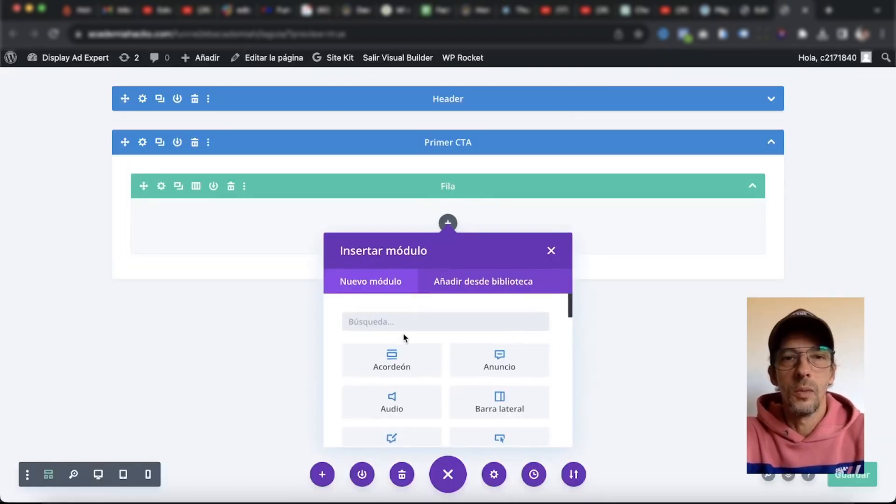
{"action": "left_click", "coordinate": [551, 250]}
{"action": "left_click", "coordinate": [448, 224]}
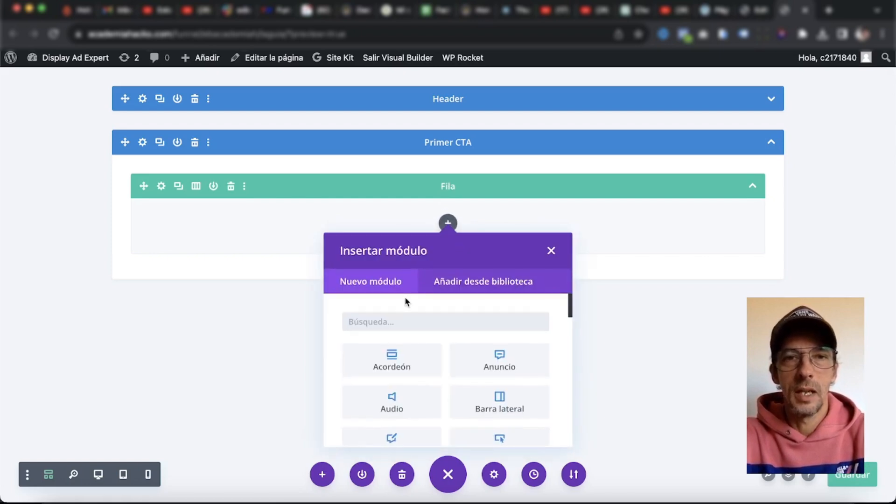
{"action": "type", "text": "Text"}
{"action": "left_click", "coordinate": [387, 359]}
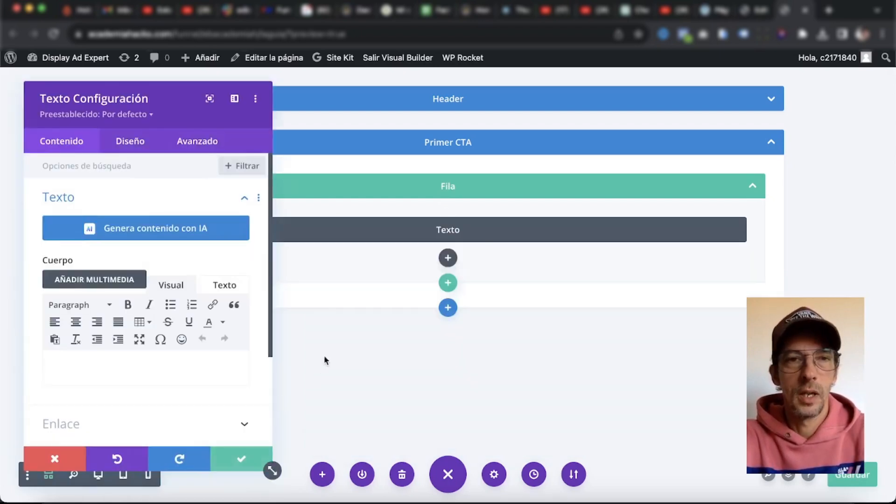
{"action": "key", "text": "Escape"}
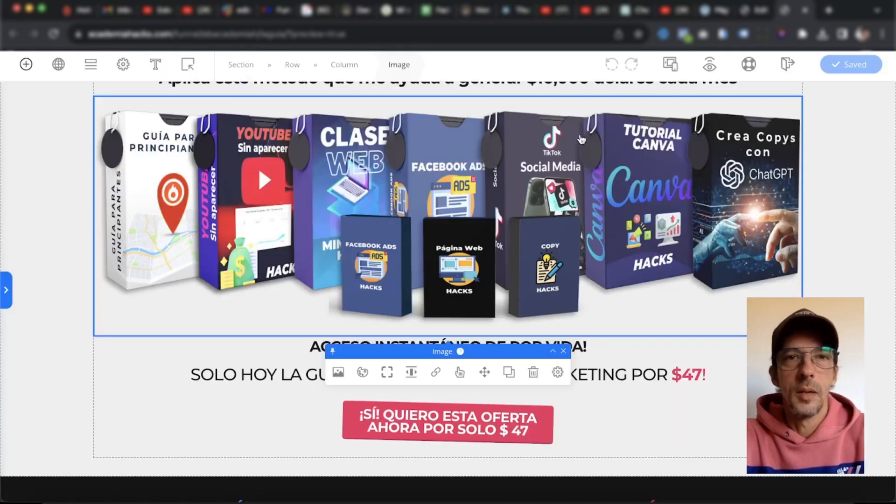
Check the product image in the original page's offer section and insert an empty Image module below the Text module in Primer CTA
{"action": "scroll", "coordinate": [705, 170], "scroll_direction": "down", "scroll_amount": 1}
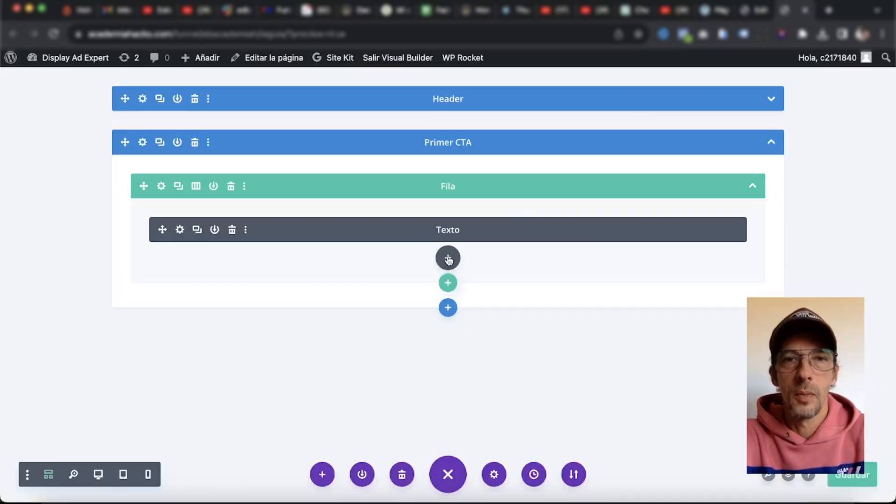
{"action": "left_click", "coordinate": [437, 258]}
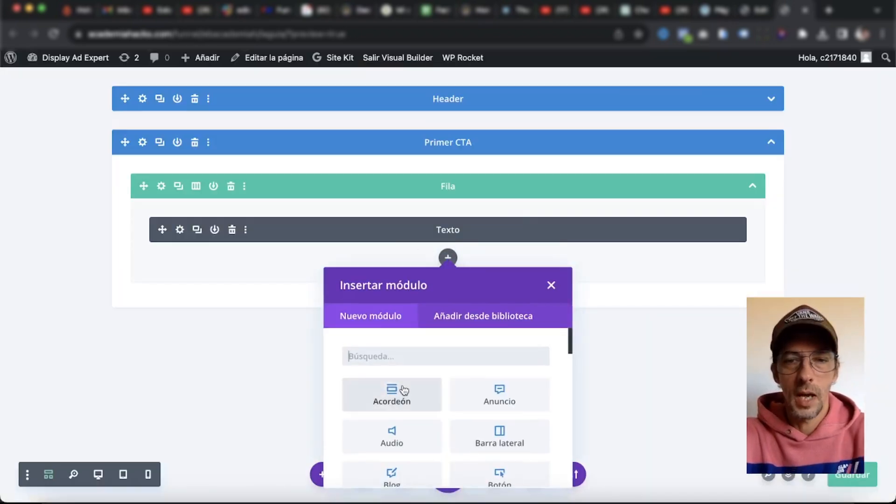
{"action": "type", "text": "Image"}
{"action": "left_click", "coordinate": [358, 405]}
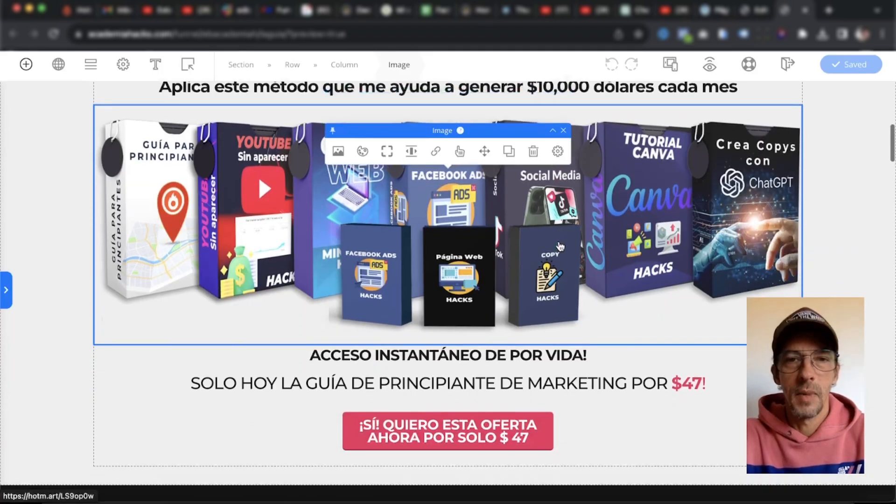
Insert two empty Text modules below the Image module in the Primer CTA row, matching the original offer's text lines
{"action": "scroll", "coordinate": [292, 351], "scroll_direction": "down", "scroll_amount": 2}
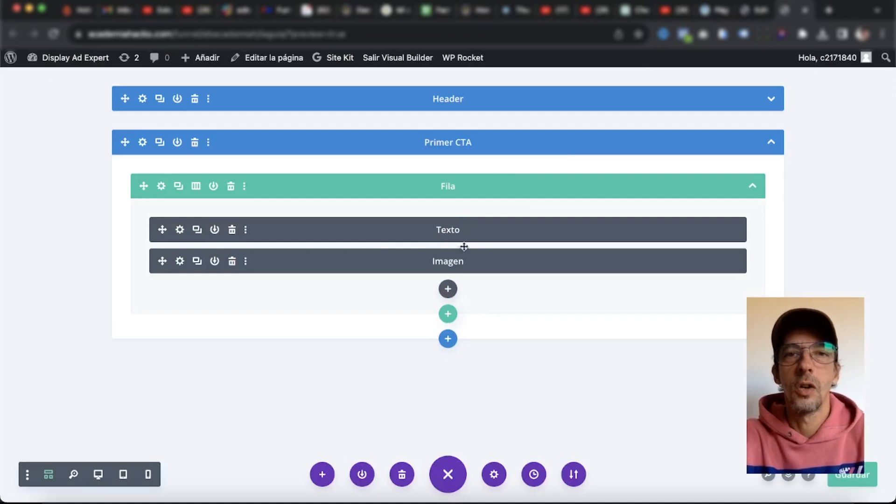
{"action": "left_click", "coordinate": [448, 288]}
{"action": "type", "text": "Texto"}
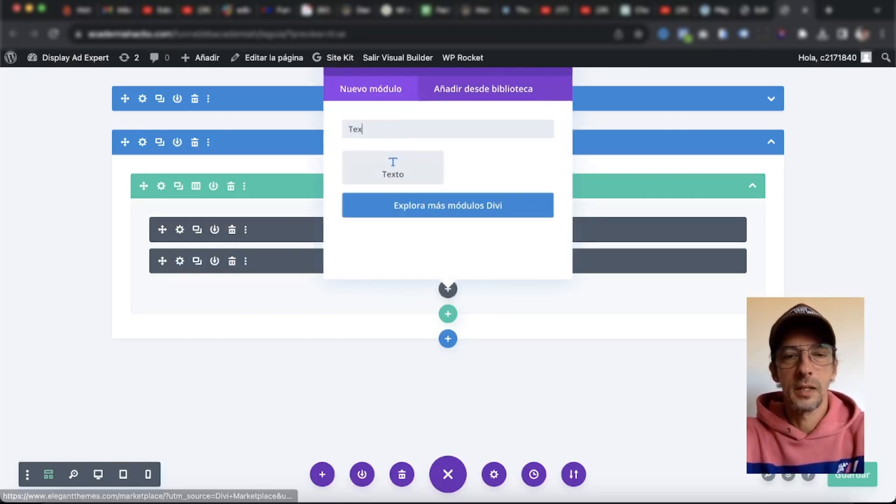
{"action": "left_click", "coordinate": [406, 171]}
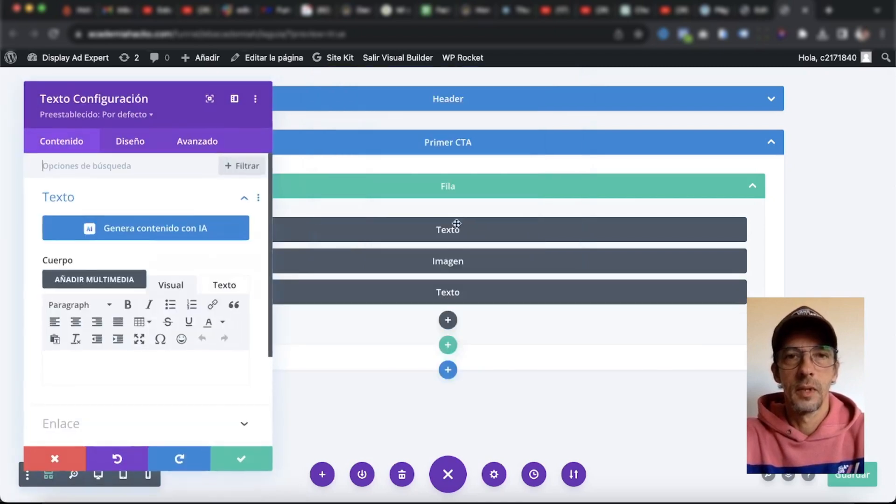
{"action": "key", "text": "Escape"}
{"action": "left_click", "coordinate": [456, 321]}
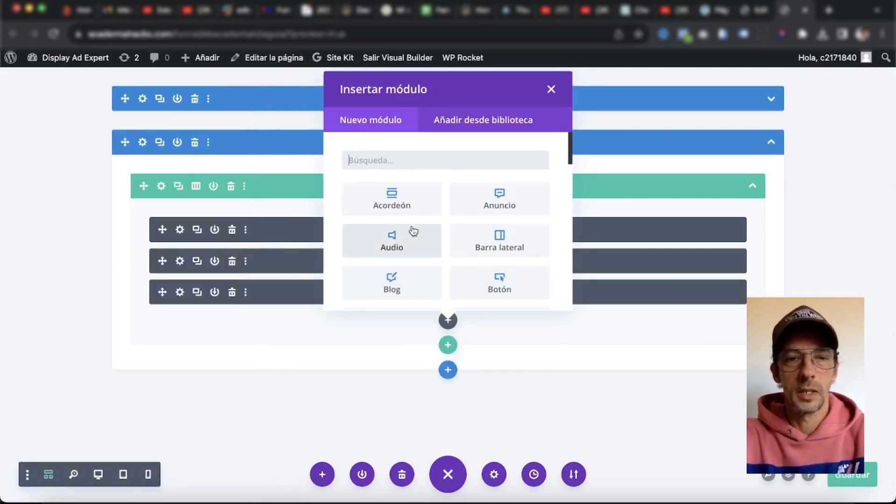
{"action": "type", "text": "Texto"}
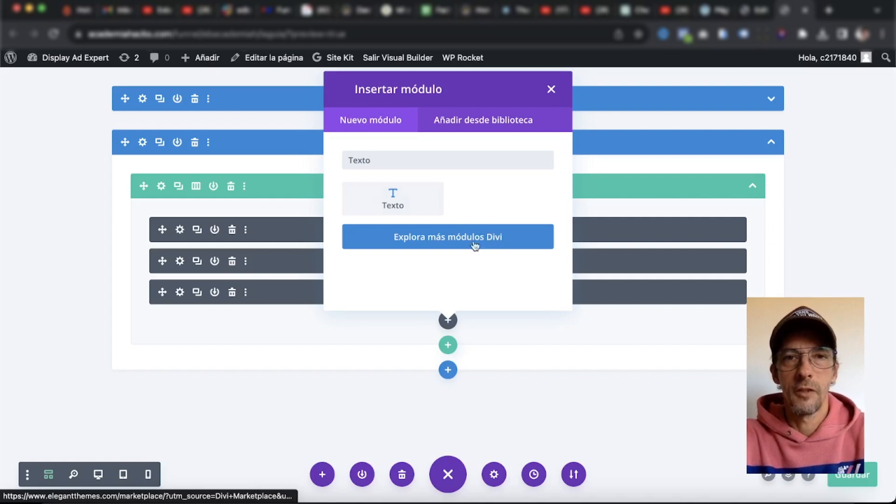
{"action": "left_click", "coordinate": [394, 198]}
{"action": "left_click", "coordinate": [240, 459]}
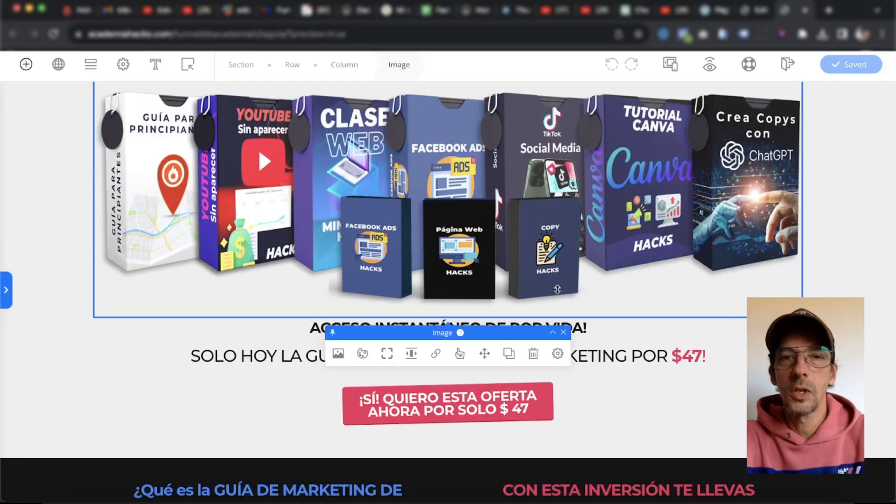
Insert a Button module below the last Text module in the Primer CTA row and set its admin label to "PrimerCTA"
{"action": "scroll", "coordinate": [393, 339], "scroll_direction": "down", "scroll_amount": 2}
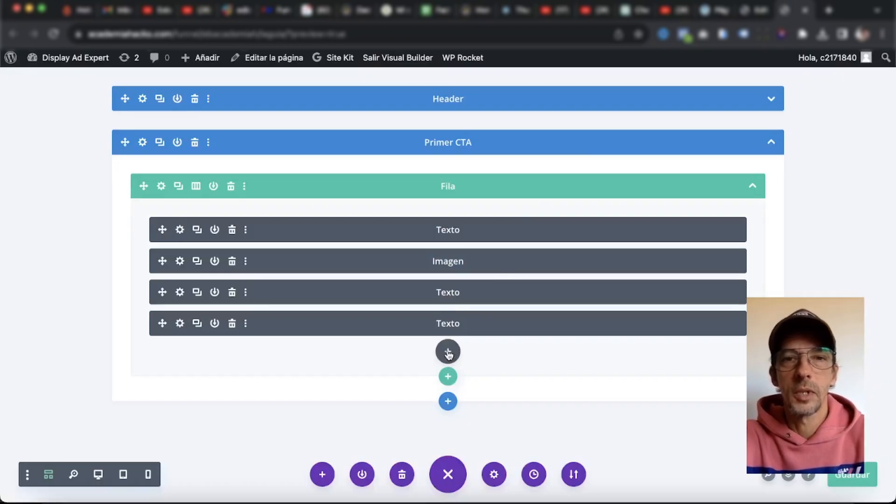
{"action": "left_click", "coordinate": [448, 351]}
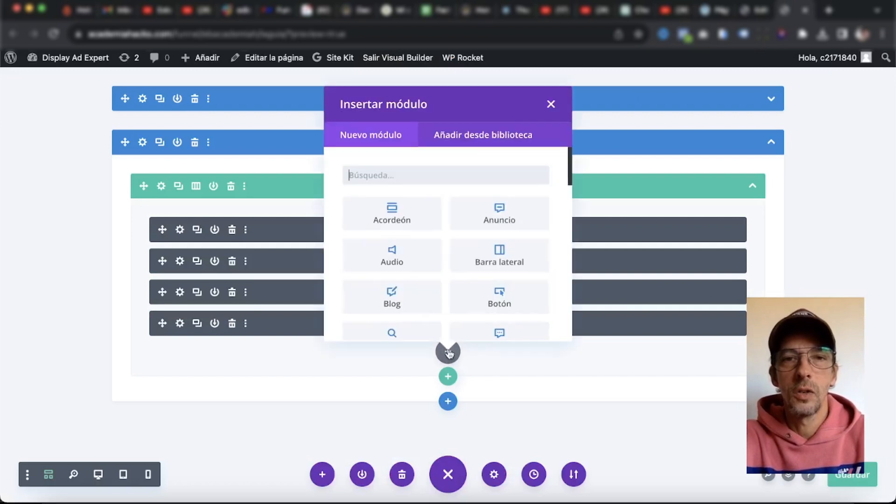
{"action": "type", "text": "Bro"}
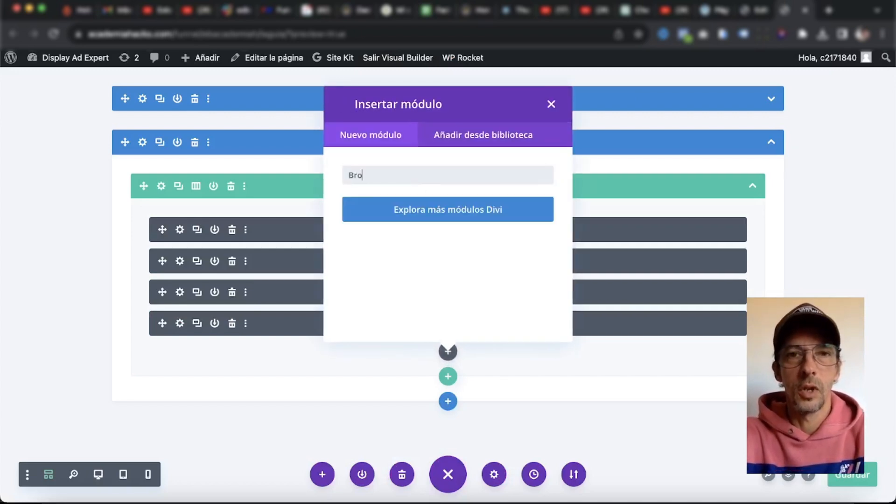
{"action": "key", "text": "BackSpace"}
{"action": "type", "text": "o"}
{"action": "left_click", "coordinate": [392, 212]}
{"action": "left_click", "coordinate": [96, 367]}
{"action": "left_click", "coordinate": [99, 322]}
{"action": "type", "text": "Pr"}
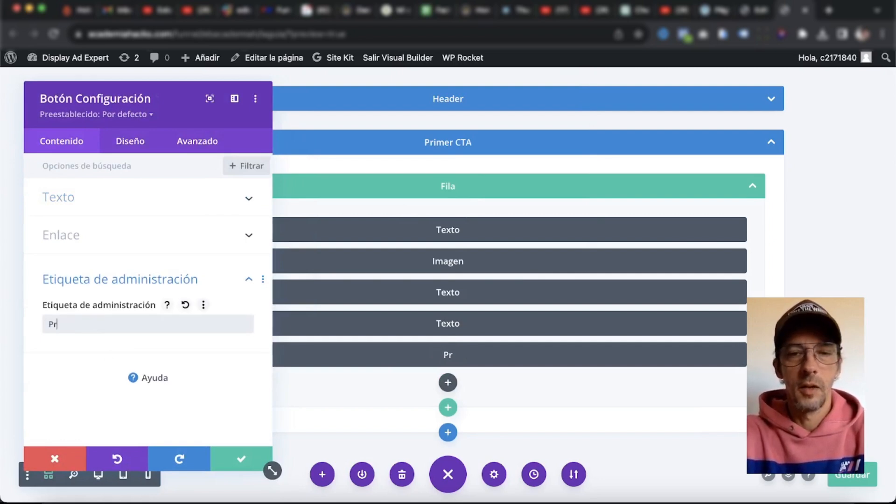
{"action": "type", "text": "imerCTA"}
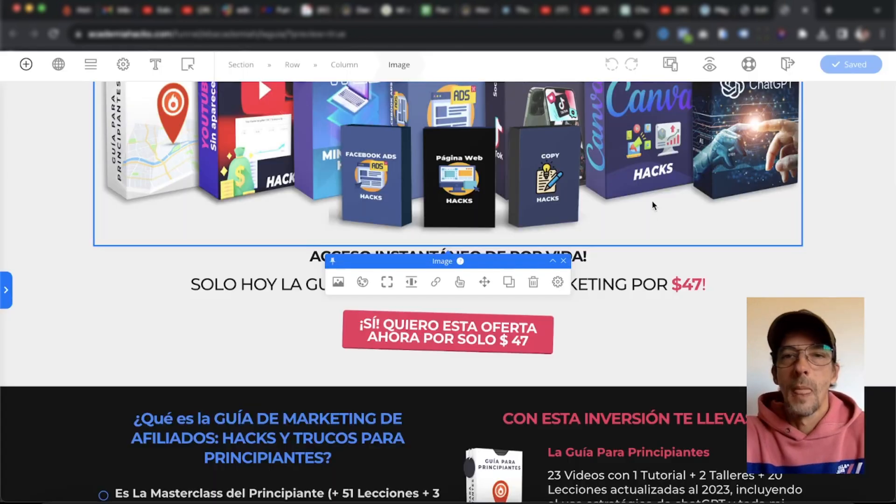
Review the original page's dark two-column section and add a regular section with an empty two-equal-column row below Primer CTA
{"action": "scroll", "coordinate": [651, 203], "scroll_direction": "down", "scroll_amount": 6}
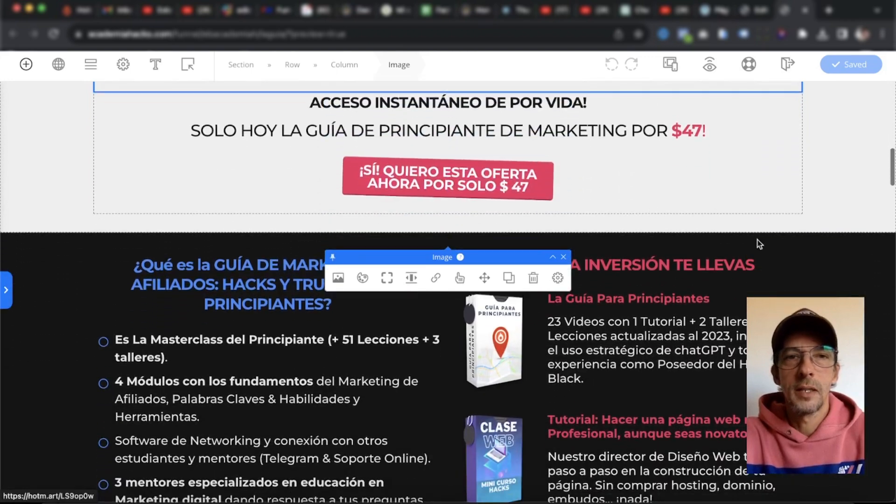
{"action": "scroll", "coordinate": [758, 242], "scroll_direction": "down", "scroll_amount": 2}
{"action": "left_click", "coordinate": [70, 185]}
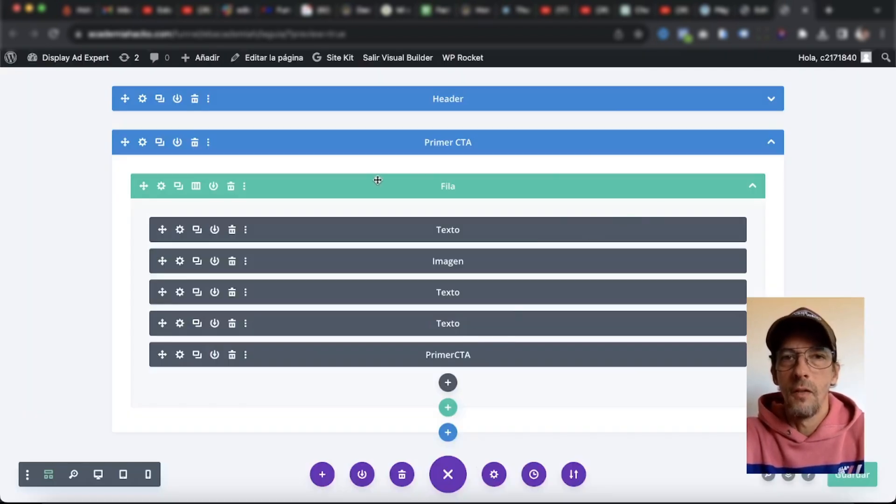
{"action": "left_click", "coordinate": [448, 432]}
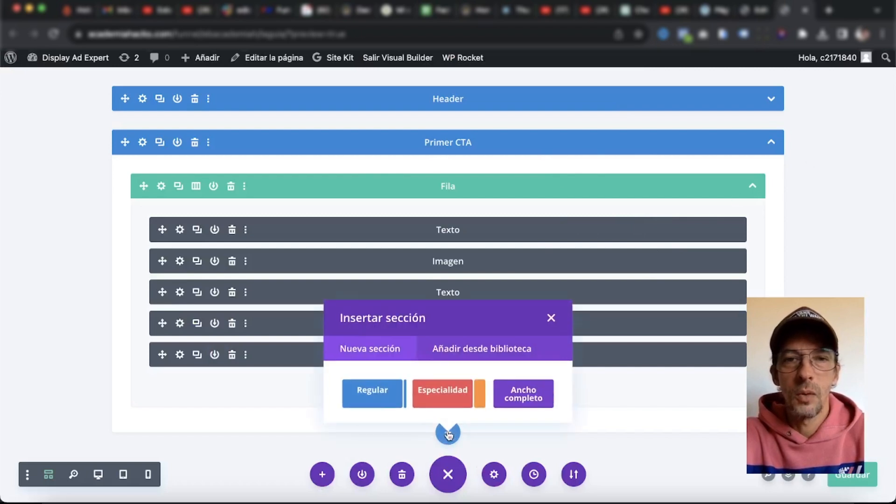
{"action": "left_click", "coordinate": [381, 394]}
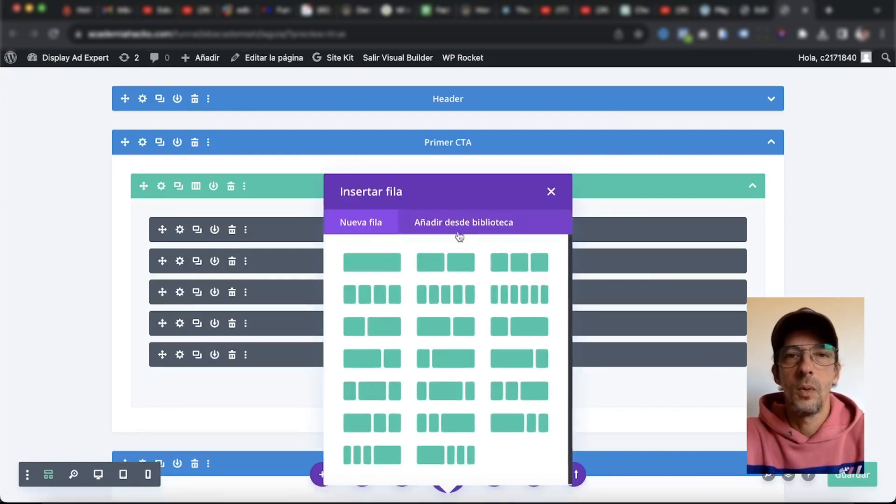
{"action": "left_click", "coordinate": [439, 265]}
{"action": "left_click", "coordinate": [394, 100]}
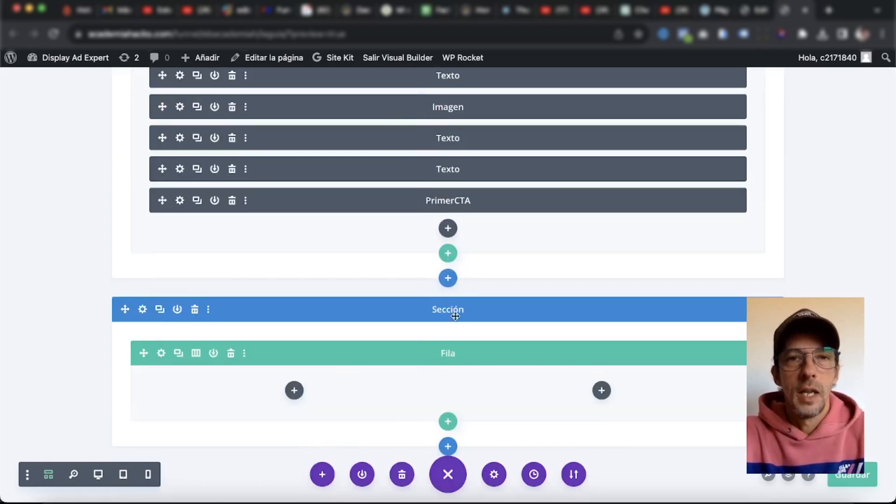
Set the new section's admin label to "Información" and save the section settings
{"action": "left_click", "coordinate": [142, 310]}
{"action": "left_click", "coordinate": [100, 275]}
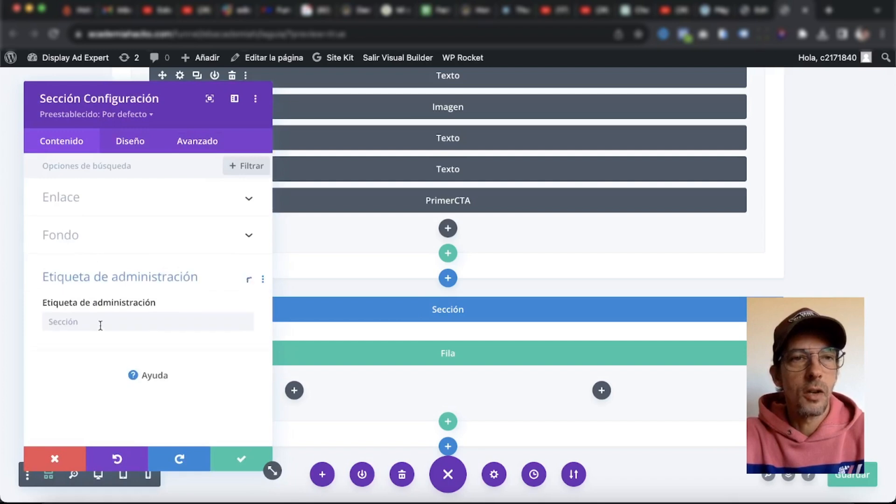
{"action": "left_click", "coordinate": [94, 320]}
{"action": "type", "text": "Info"}
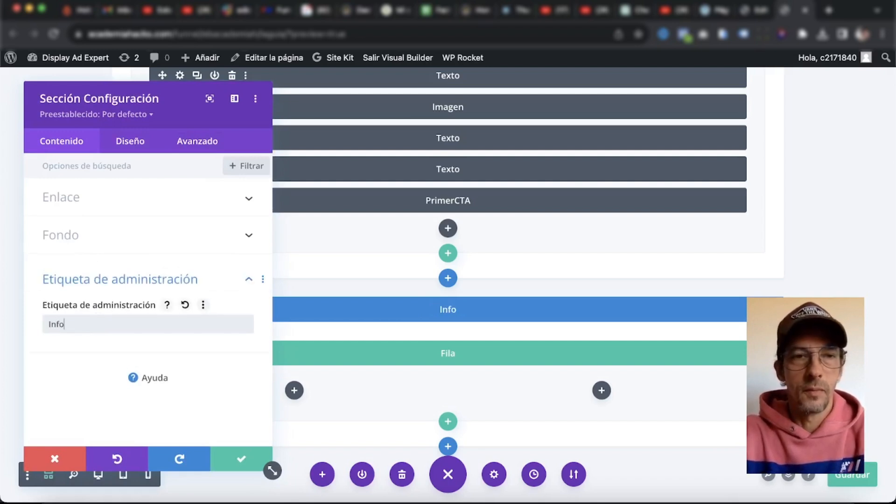
{"action": "type", "text": "rmación"}
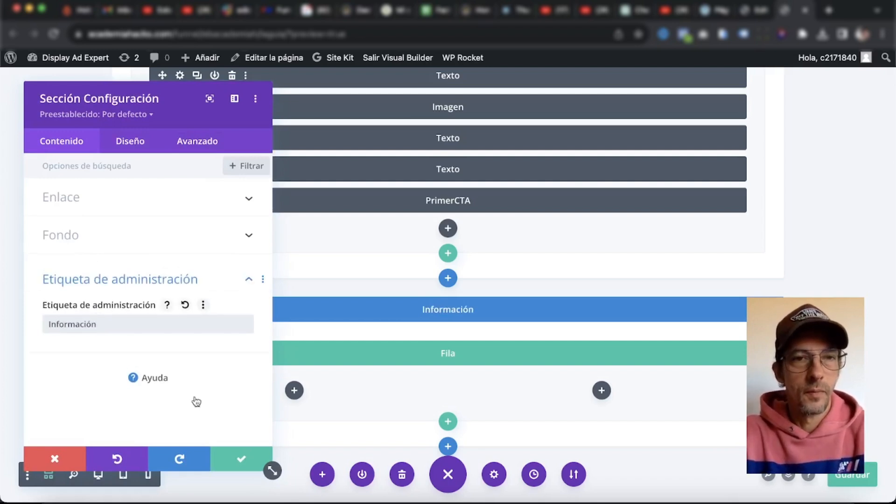
{"action": "left_click", "coordinate": [241, 458]}
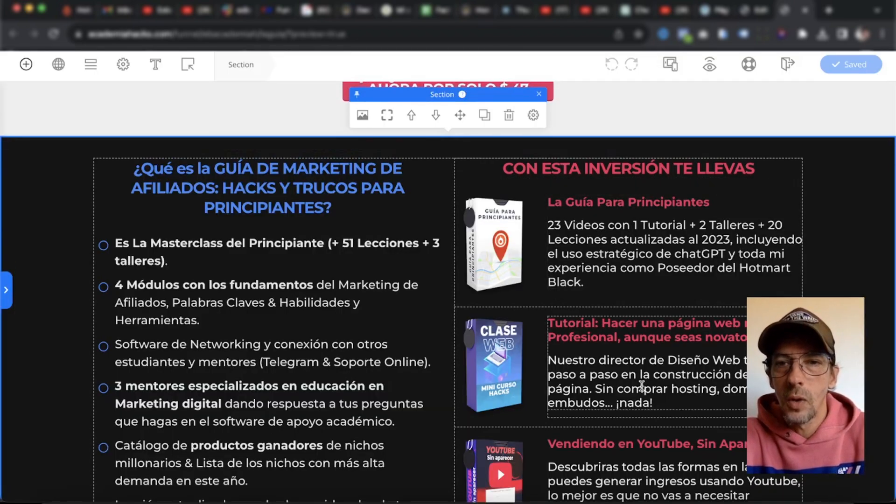
Insert a Text module in the first column of the Información row and set its admin label to "Titular Info"
{"action": "scroll", "coordinate": [640, 318], "scroll_direction": "down", "scroll_amount": 4}
{"action": "scroll", "coordinate": [306, 192], "scroll_direction": "up", "scroll_amount": 5}
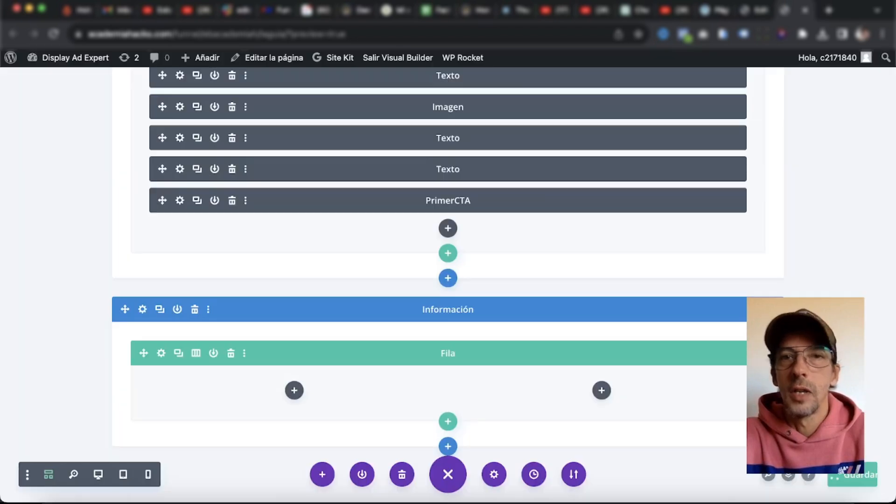
{"action": "left_click", "coordinate": [293, 392]}
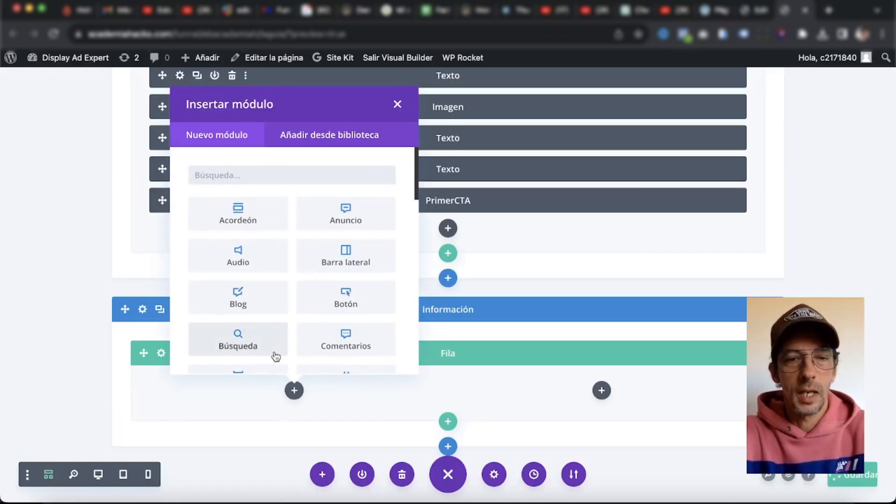
{"action": "type", "text": "Te"}
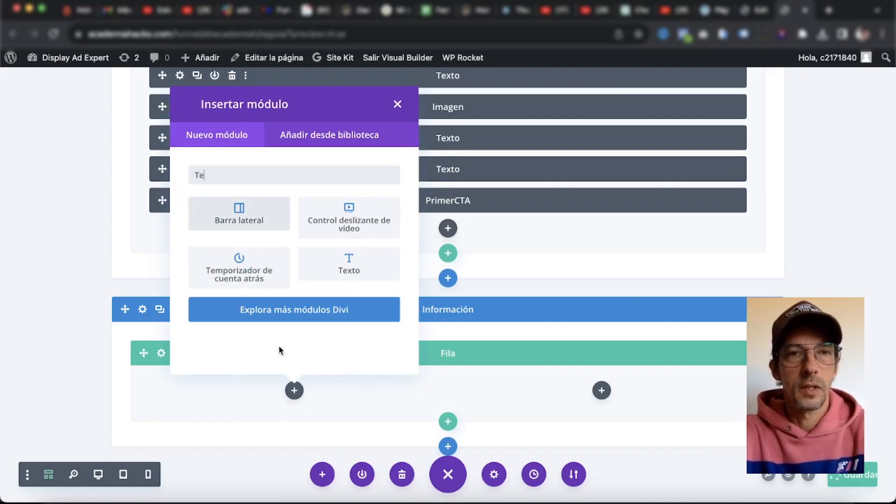
{"action": "left_click", "coordinate": [358, 269]}
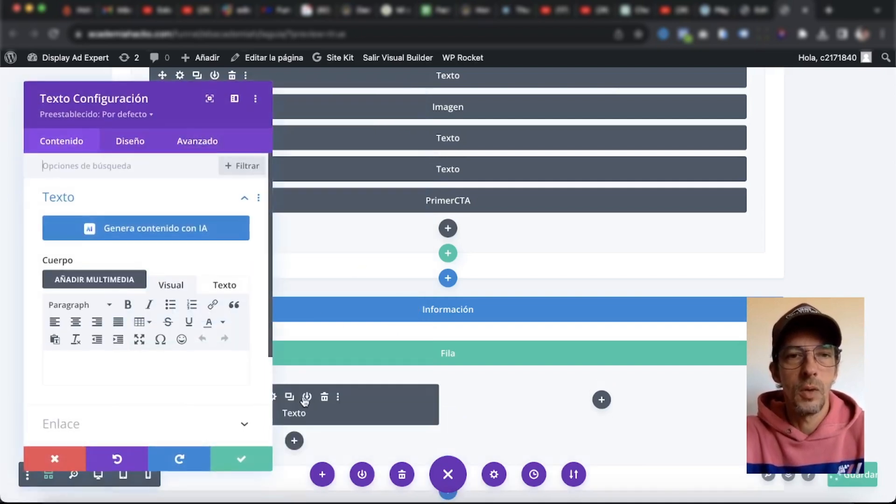
{"action": "scroll", "coordinate": [98, 421], "scroll_direction": "down", "scroll_amount": 3}
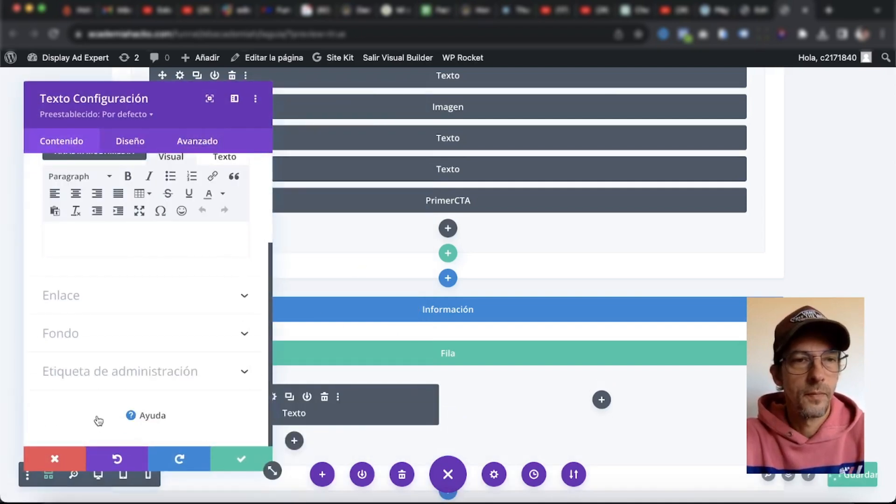
{"action": "left_click", "coordinate": [101, 370]}
{"action": "left_click", "coordinate": [83, 361]}
{"action": "type", "text": "Titular"}
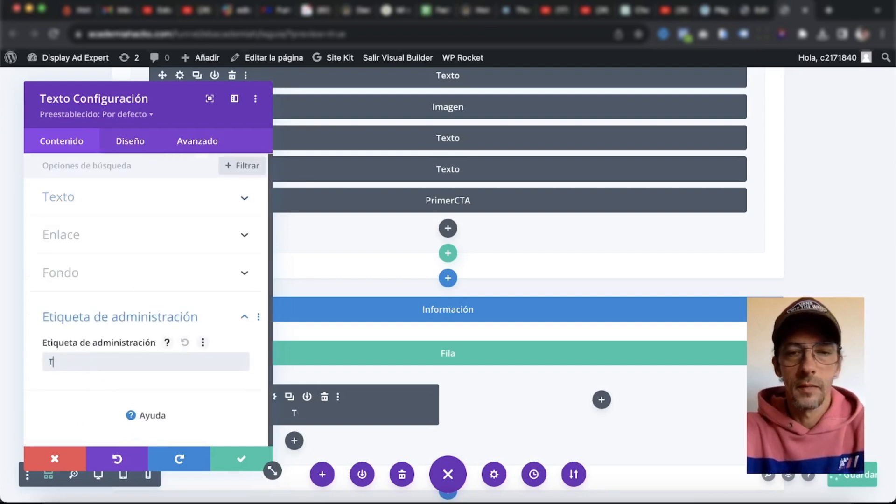
{"action": "type", "text": " Info"}
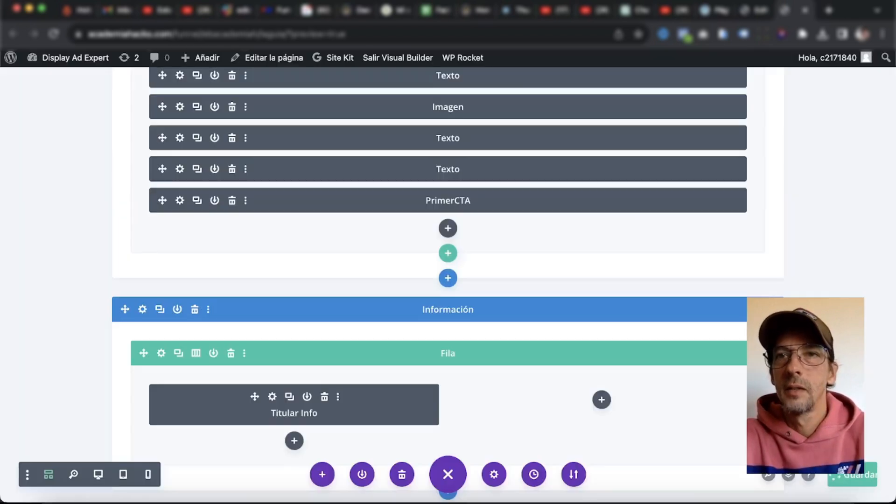
Insert an empty Text module in the second column of the Información row and save its settings
{"action": "left_click", "coordinate": [601, 400]}
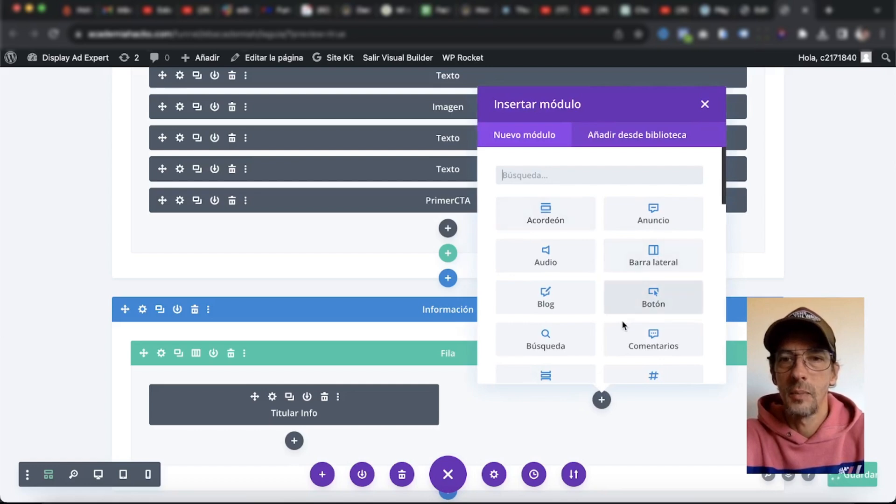
{"action": "scroll", "coordinate": [622, 322], "scroll_direction": "down", "scroll_amount": 3}
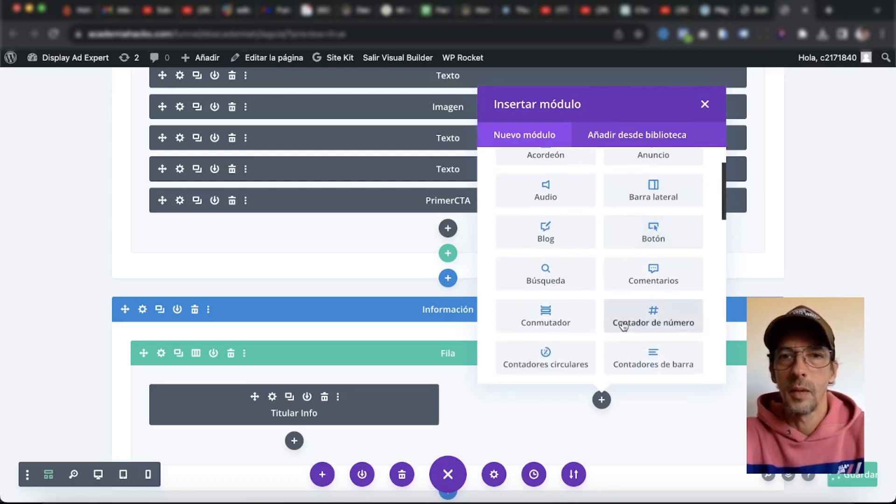
{"action": "scroll", "coordinate": [623, 299], "scroll_direction": "up", "scroll_amount": 3}
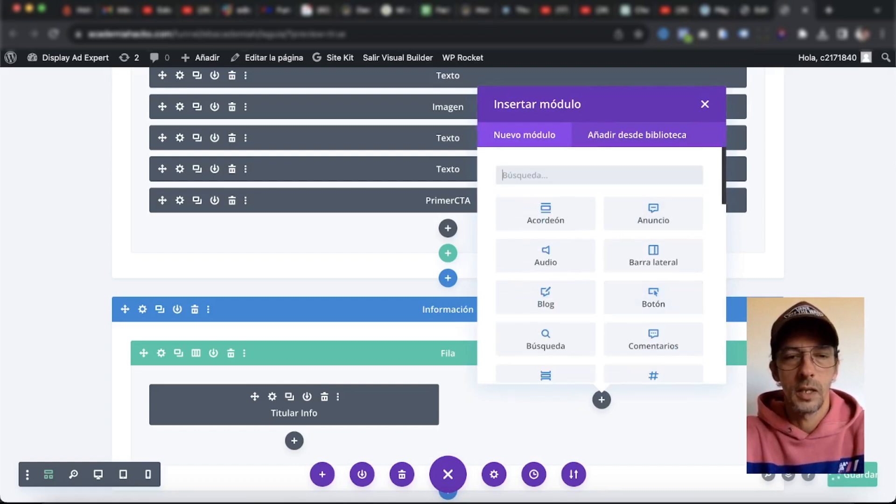
{"action": "type", "text": "Texto"}
{"action": "left_click", "coordinate": [548, 208]}
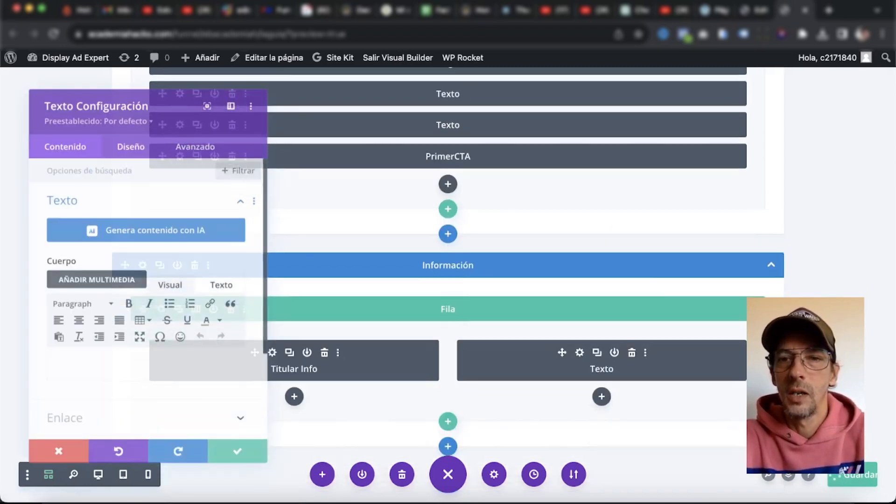
{"action": "left_click", "coordinate": [226, 464]}
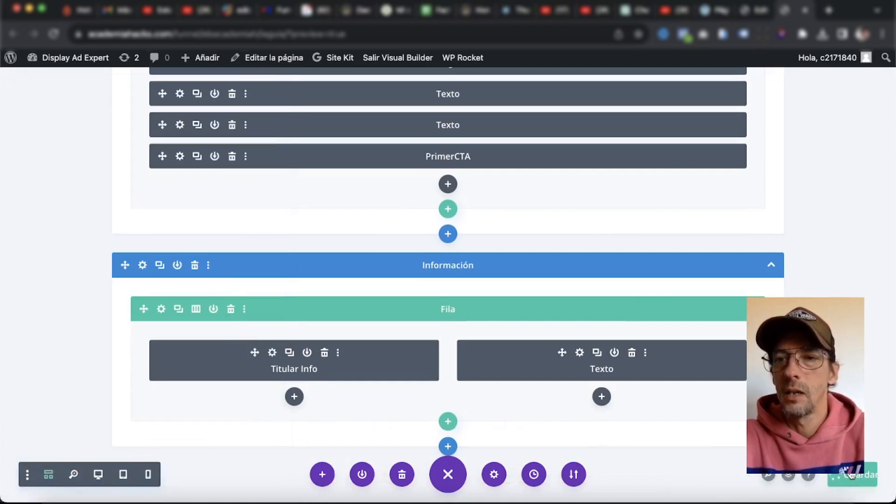
Add a regular section with a single-column row below the Información section for the original page's laptop mockup block
{"action": "scroll", "coordinate": [772, 266], "scroll_direction": "up", "scroll_amount": 4}
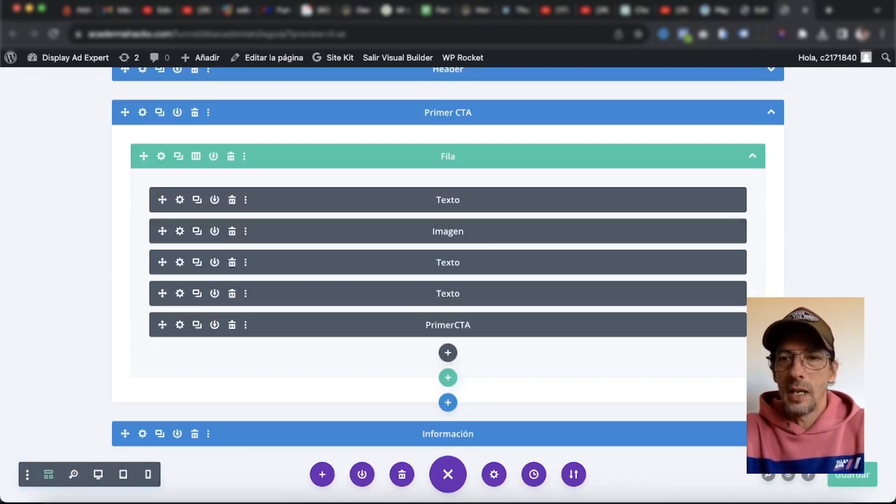
{"action": "scroll", "coordinate": [448, 261], "scroll_direction": "down", "scroll_amount": 4}
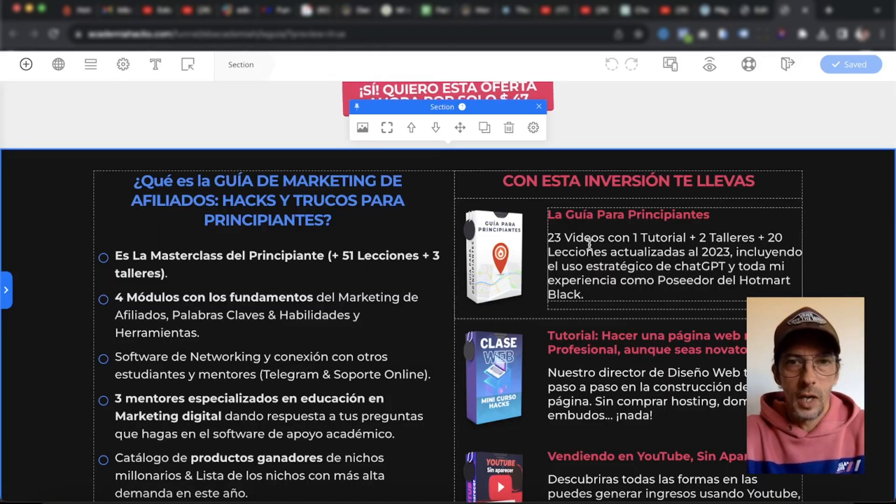
{"action": "scroll", "coordinate": [589, 244], "scroll_direction": "down", "scroll_amount": 3}
{"action": "scroll", "coordinate": [590, 244], "scroll_direction": "down", "scroll_amount": 15}
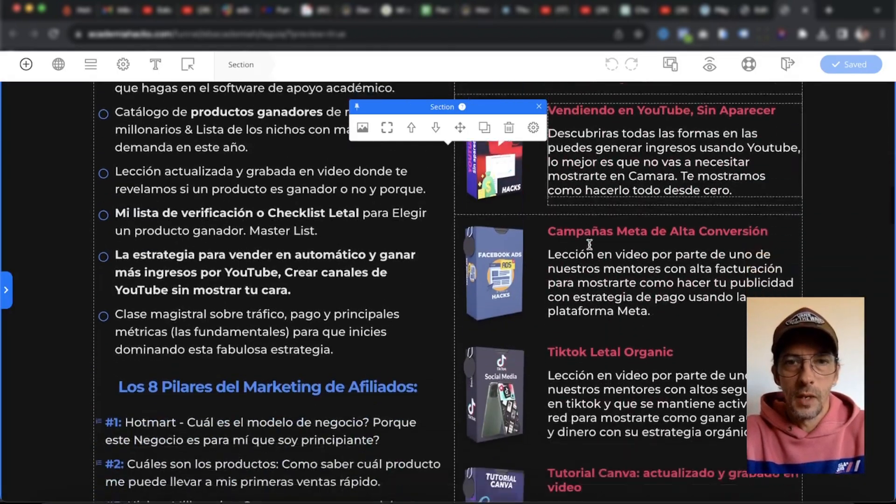
{"action": "scroll", "coordinate": [589, 245], "scroll_direction": "down", "scroll_amount": 2}
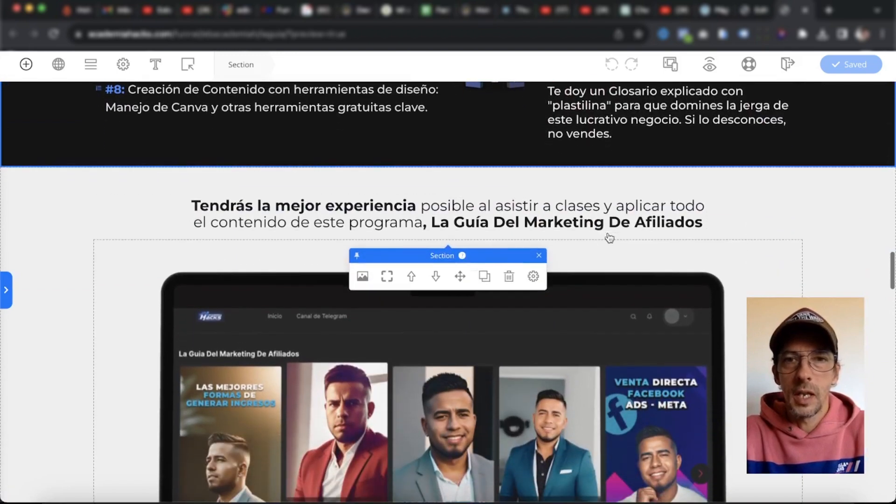
{"action": "scroll", "coordinate": [827, 236], "scroll_direction": "down", "scroll_amount": 3}
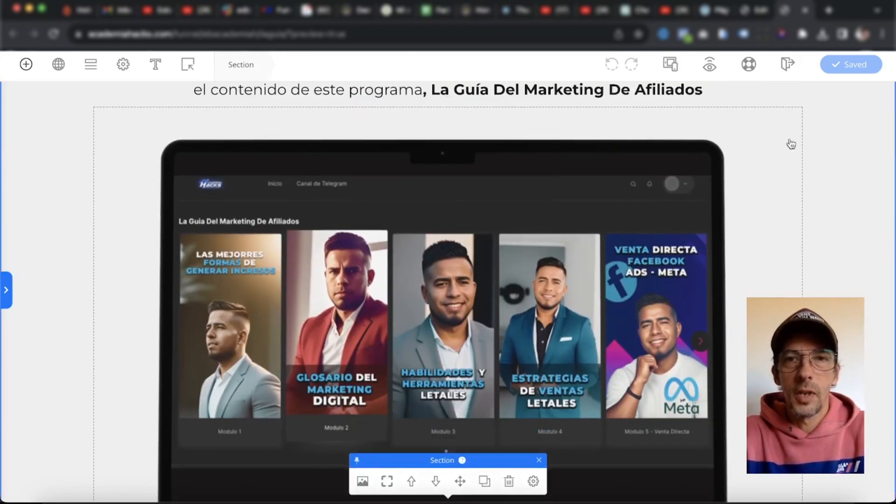
{"action": "scroll", "coordinate": [860, 253], "scroll_direction": "up", "scroll_amount": 3}
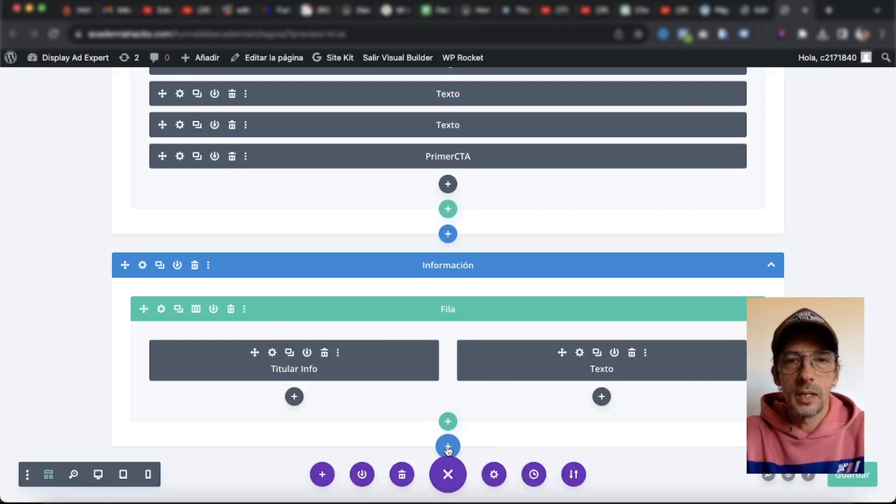
{"action": "left_click", "coordinate": [448, 448]}
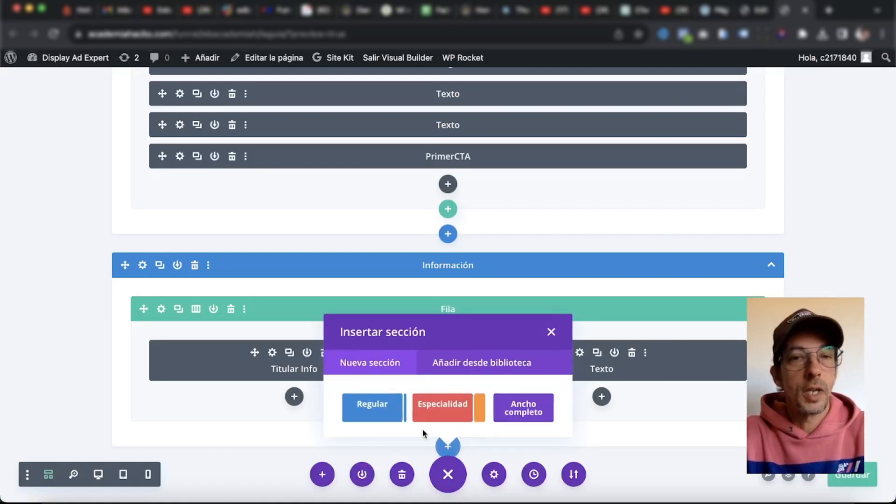
{"action": "left_click", "coordinate": [381, 407]}
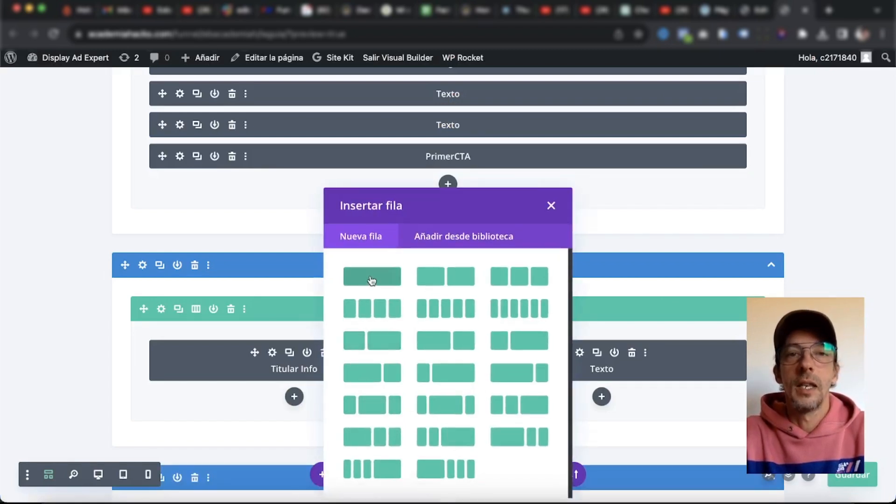
{"action": "left_click", "coordinate": [372, 279]}
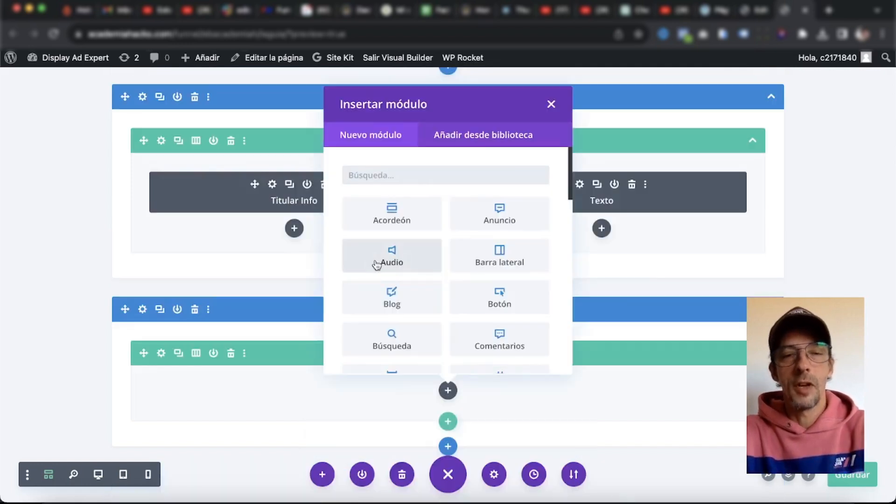
Insert an empty Text module followed by an empty Image module in the new section's single-column row
{"action": "type", "text": "Text"}
{"action": "left_click", "coordinate": [392, 210]}
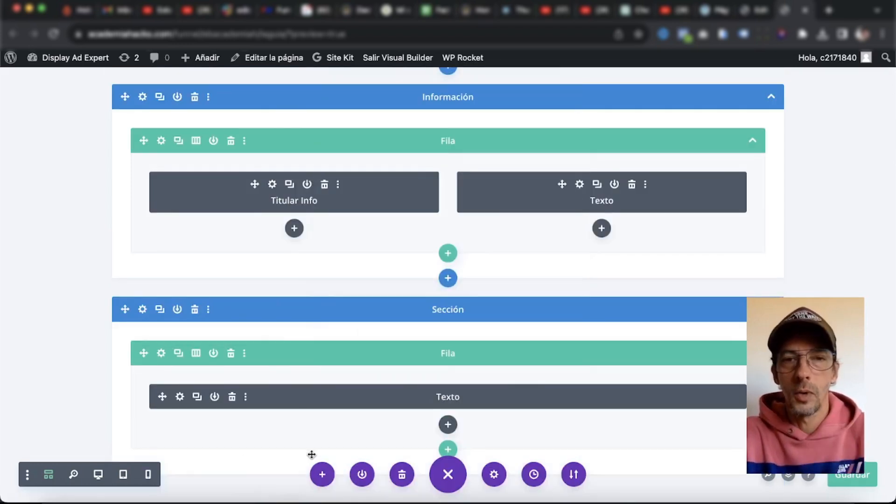
{"action": "scroll", "coordinate": [568, 402], "scroll_direction": "down", "scroll_amount": 1}
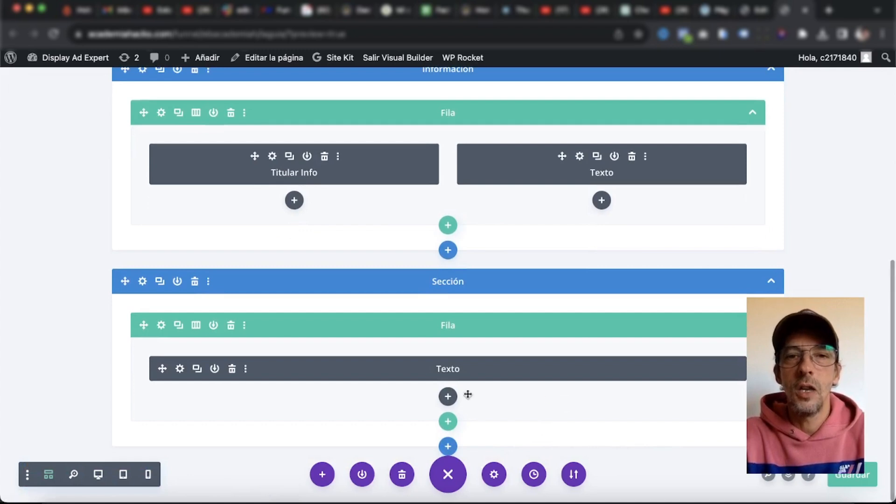
{"action": "left_click", "coordinate": [448, 396]}
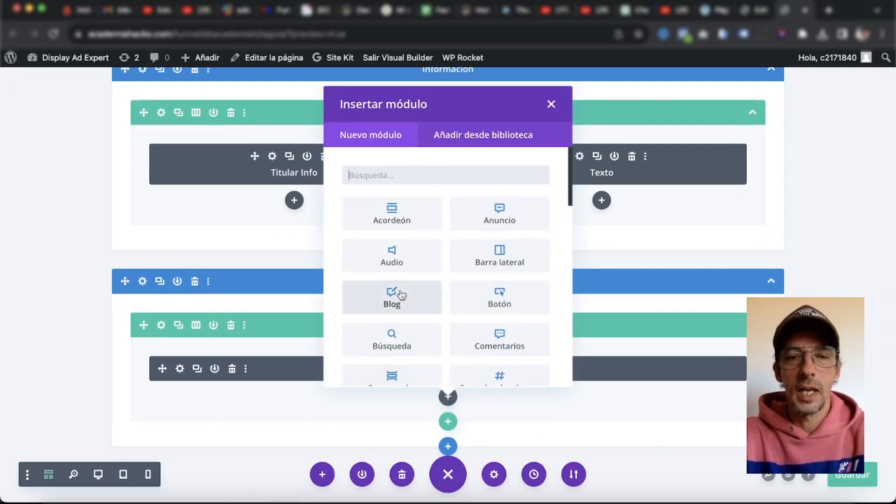
{"action": "type", "text": "ima"}
{"action": "left_click", "coordinate": [392, 213]}
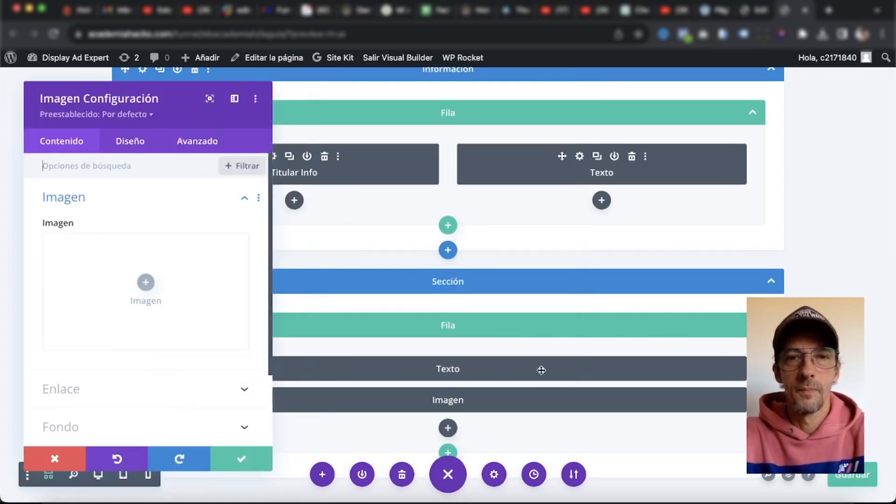
{"action": "left_click", "coordinate": [270, 471]}
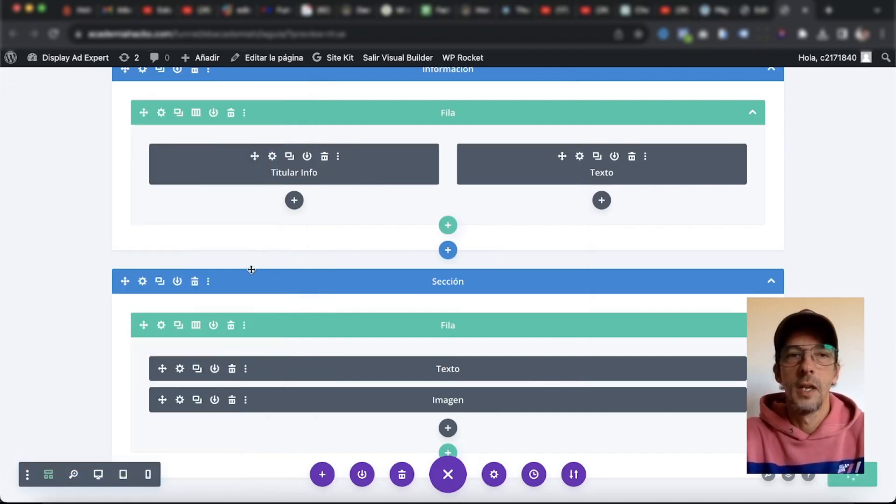
Set the new section's admin label to "Mockup Mac" and save the section settings
{"action": "left_click", "coordinate": [142, 282]}
{"action": "left_click", "coordinate": [120, 270]}
{"action": "type", "text": "Mockups"}
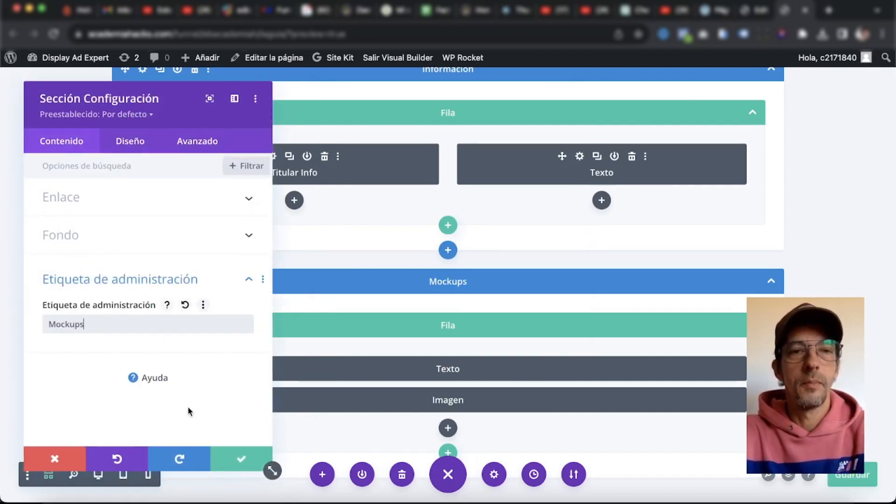
{"action": "key", "text": "BackSpace"}
{"action": "key", "text": "BackSpace"}
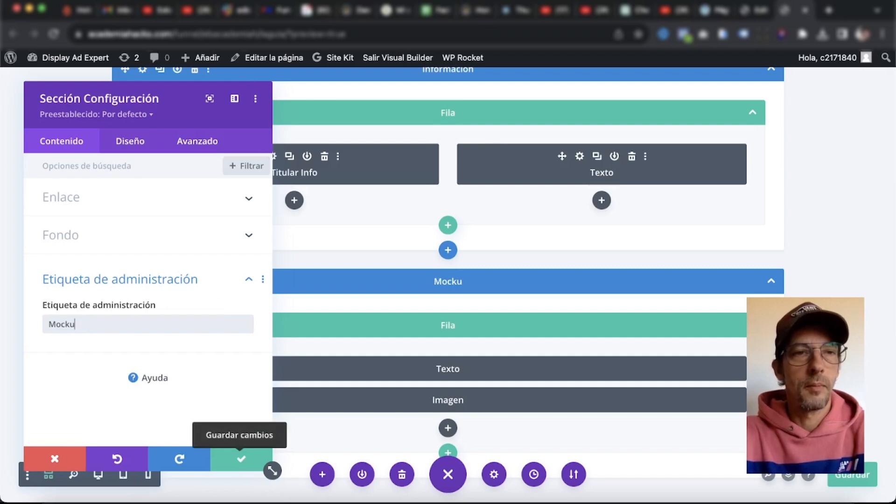
{"action": "type", "text": "p Mac"}
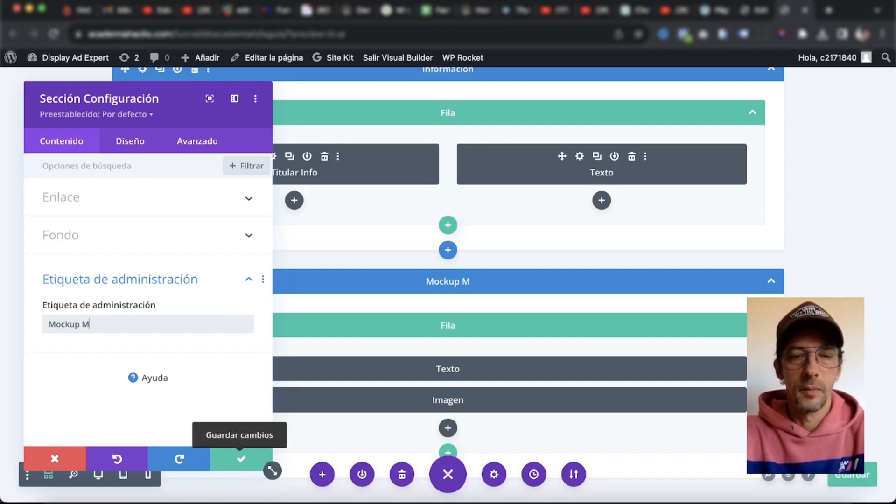
{"action": "left_click", "coordinate": [256, 458]}
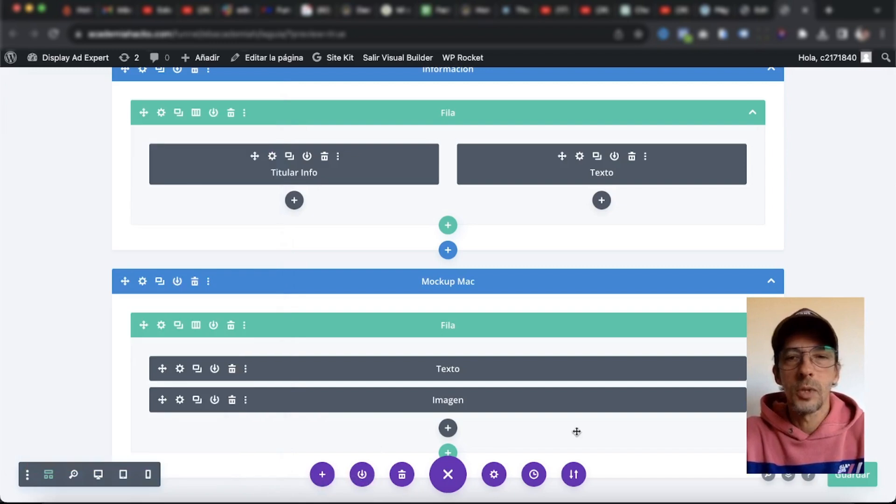
Collapse the Primer CTA and Información sections in the wireframe
{"action": "scroll", "coordinate": [833, 201], "scroll_direction": "up", "scroll_amount": 10}
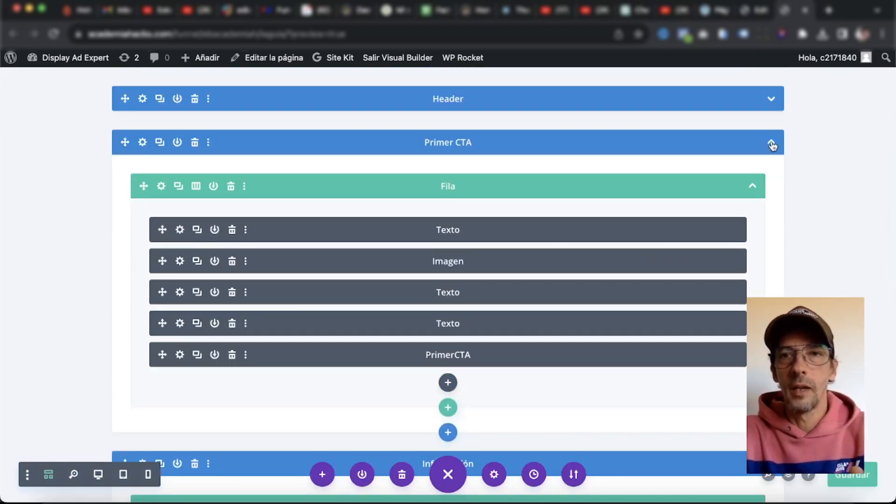
{"action": "left_click", "coordinate": [771, 143]}
{"action": "left_click", "coordinate": [772, 186]}
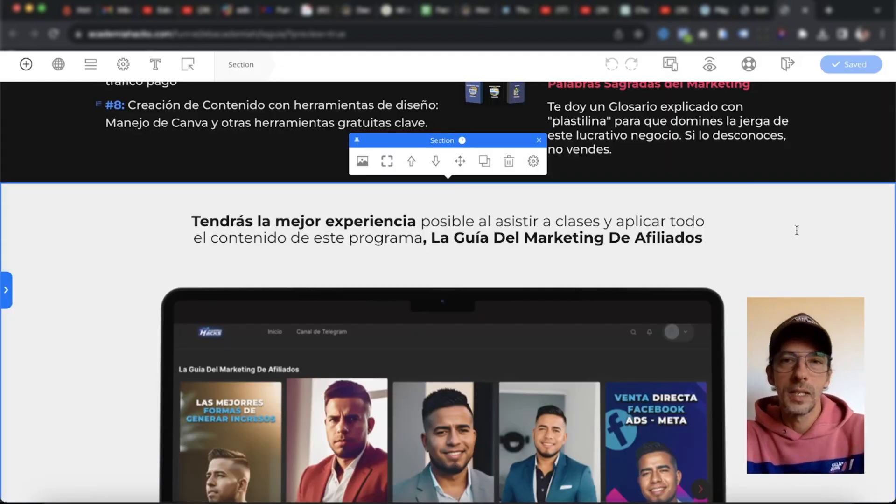
Add a regular section below Mockup Mac for the original page's dark benefits block, leaving it without a row
{"action": "scroll", "coordinate": [848, 270], "scroll_direction": "down", "scroll_amount": 7}
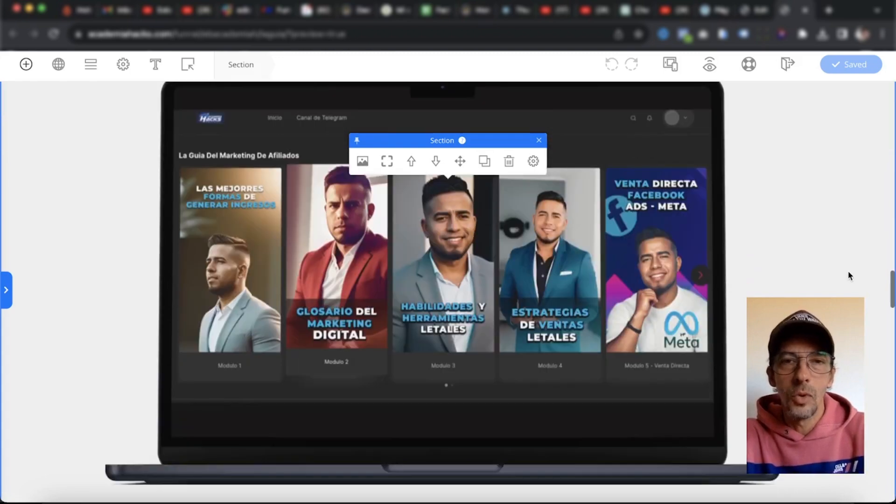
{"action": "scroll", "coordinate": [847, 270], "scroll_direction": "down", "scroll_amount": 5}
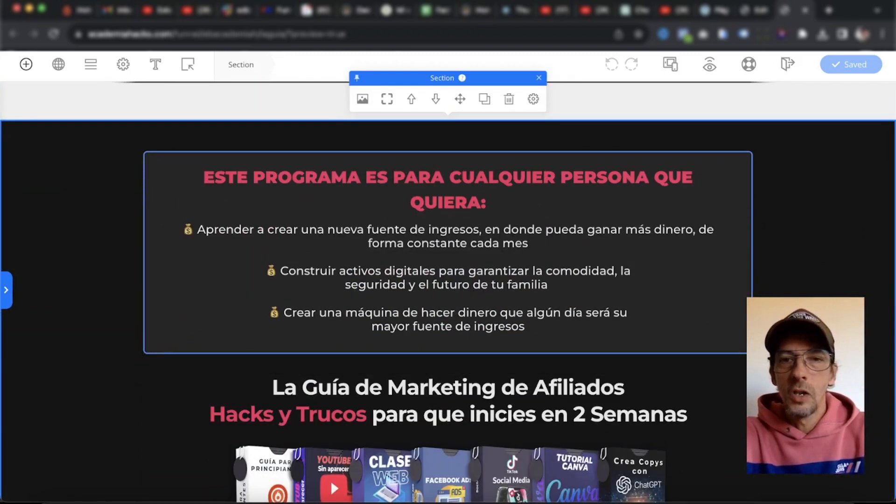
{"action": "scroll", "coordinate": [705, 284], "scroll_direction": "down", "scroll_amount": 8}
{"action": "scroll", "coordinate": [448, 289], "scroll_direction": "down", "scroll_amount": 1}
{"action": "scroll", "coordinate": [448, 290], "scroll_direction": "up", "scroll_amount": 9}
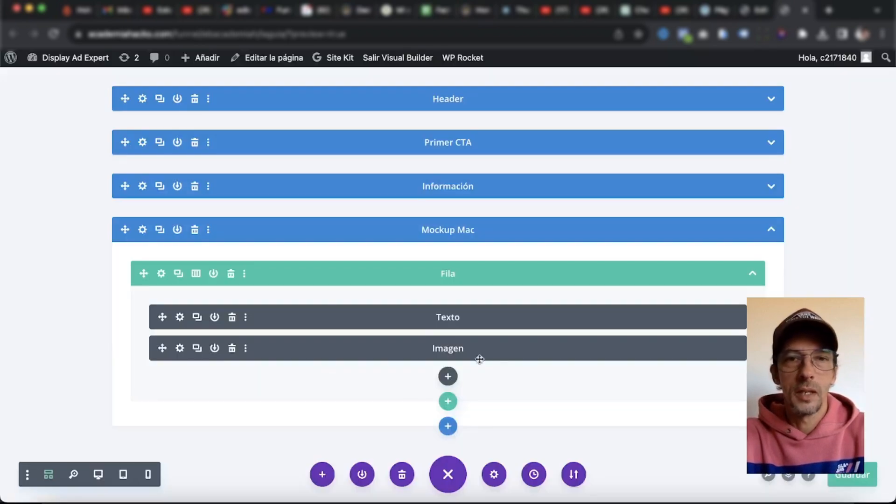
{"action": "left_click", "coordinate": [451, 432]}
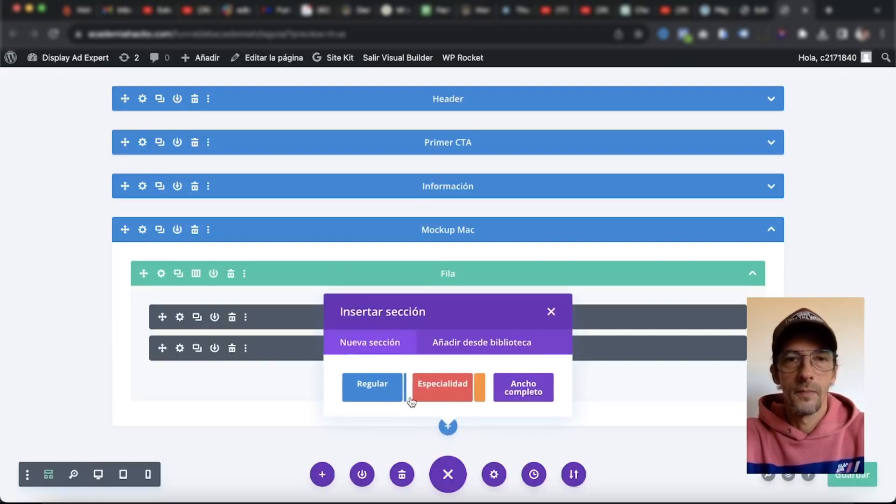
{"action": "left_click", "coordinate": [367, 385]}
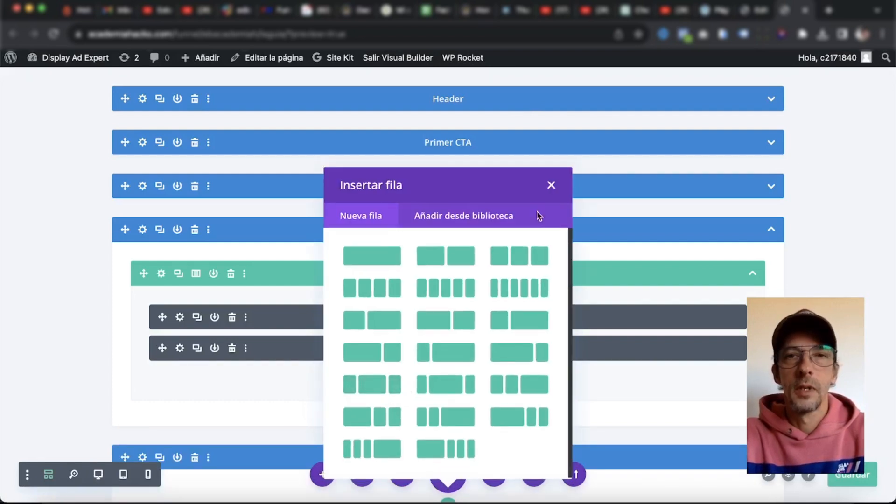
{"action": "left_click", "coordinate": [551, 186]}
{"action": "scroll", "coordinate": [542, 317], "scroll_direction": "down", "scroll_amount": 2}
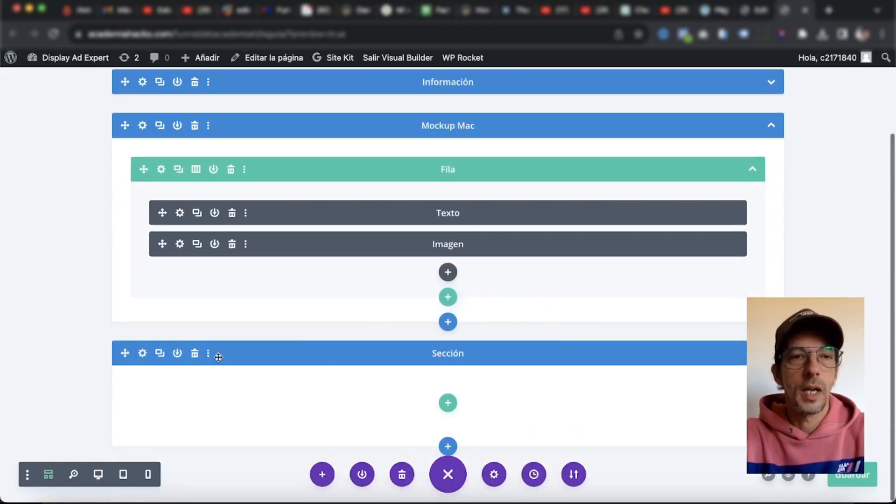
Set the empty section's admin label to "Segundo CTA" and save the section settings
{"action": "left_click", "coordinate": [143, 354]}
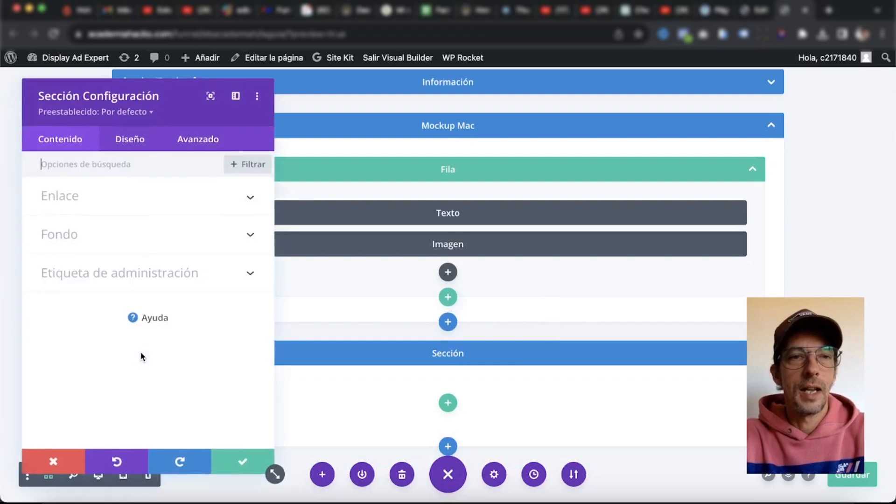
{"action": "left_click", "coordinate": [101, 278]}
{"action": "left_click", "coordinate": [98, 323]}
{"action": "type", "text": "Segundo CTA"}
{"action": "key", "text": "Return"}
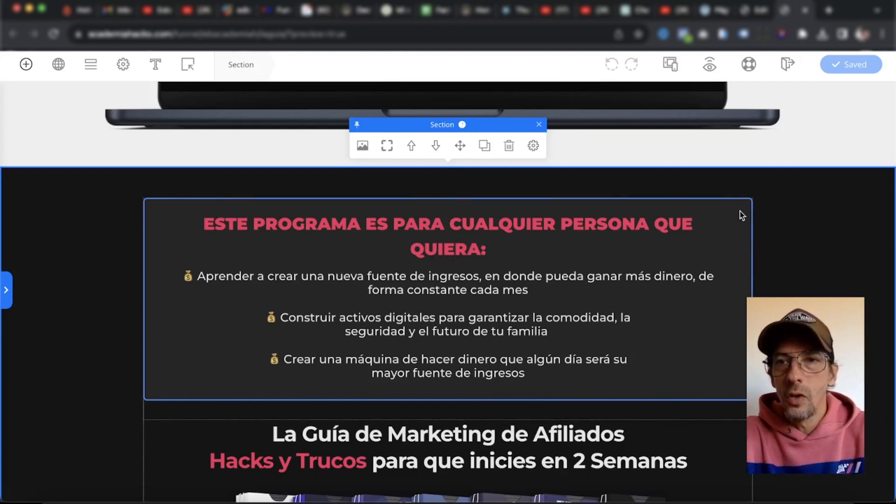
Insert a single-column row with a Text module in the Segundo CTA section
{"action": "scroll", "coordinate": [728, 356], "scroll_direction": "down", "scroll_amount": 2}
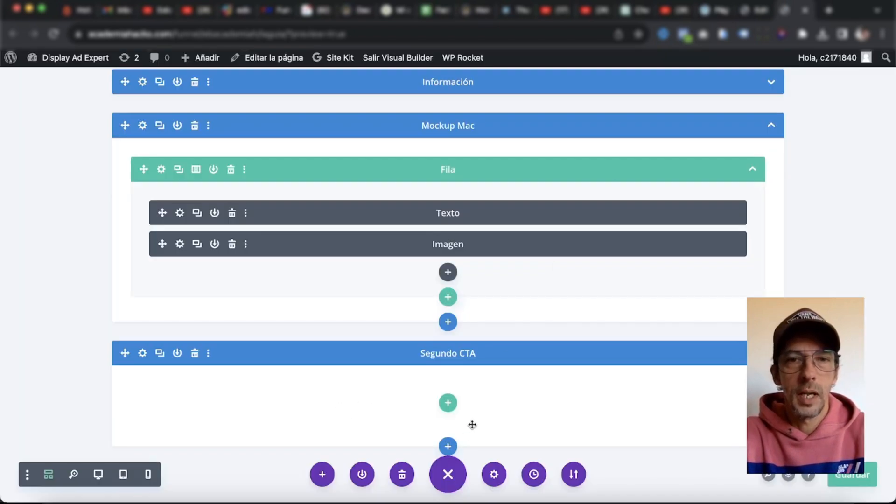
{"action": "left_click", "coordinate": [449, 403]}
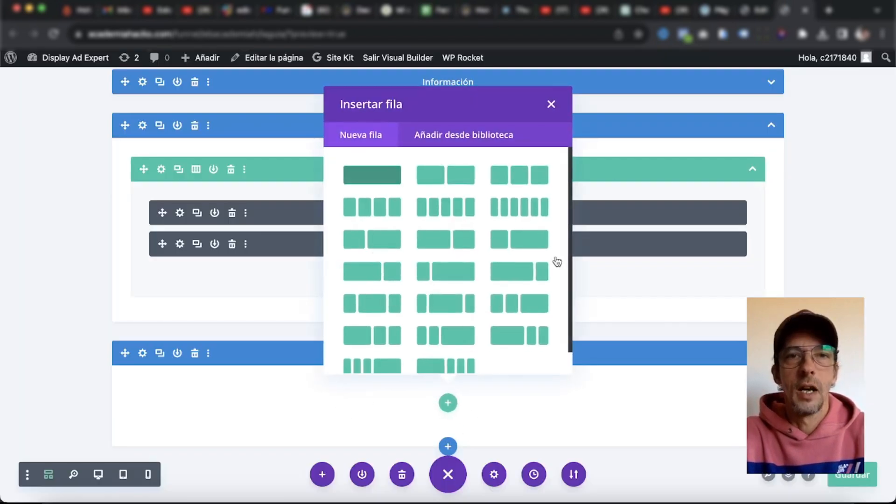
{"action": "left_click", "coordinate": [372, 175]}
{"action": "type", "text": "Texto"}
{"action": "left_click", "coordinate": [387, 209]}
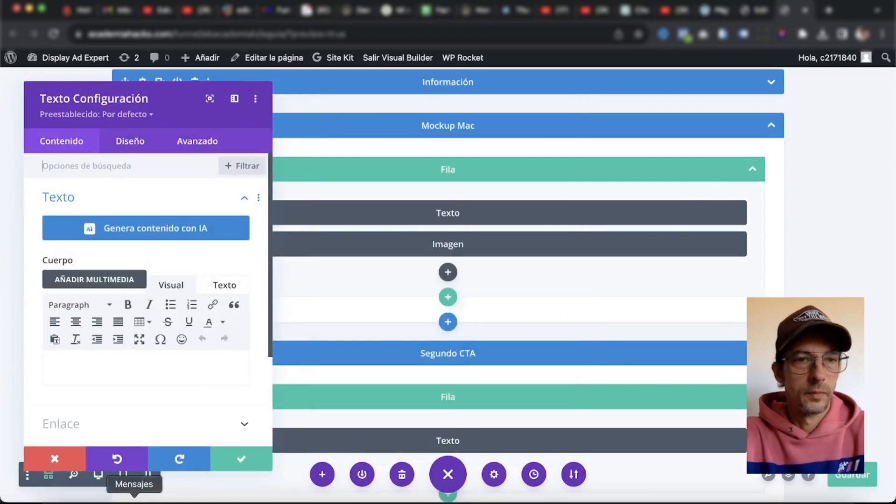
Set the Segundo CTA Text module's admin label to "Beneficios" and save the module settings
{"action": "scroll", "coordinate": [128, 366], "scroll_direction": "down", "scroll_amount": 3}
{"action": "left_click", "coordinate": [130, 390]}
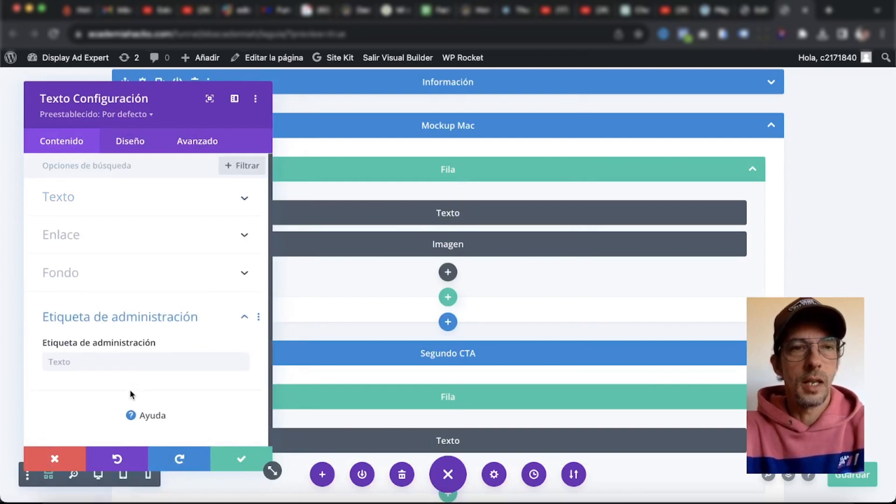
{"action": "type", "text": "Benefi"}
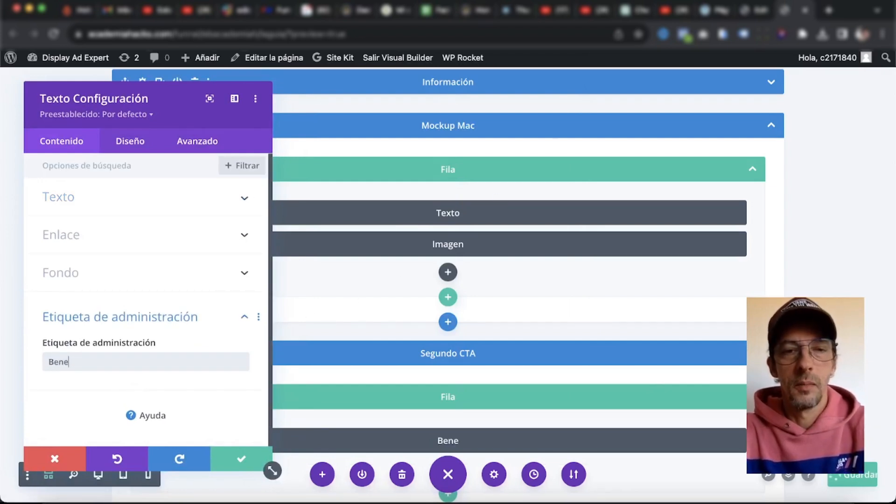
{"action": "key", "text": "BackSpace"}
{"action": "key", "text": "BackSpace"}
{"action": "type", "text": "ficios"}
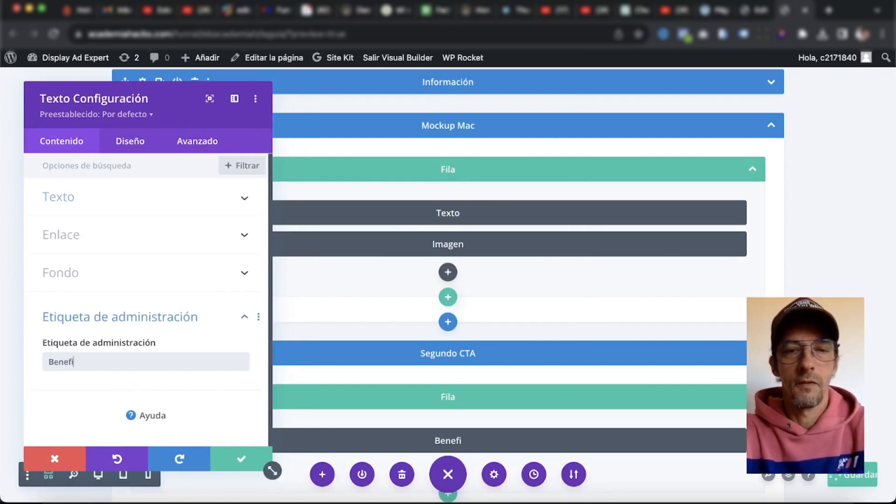
{"action": "key", "text": "Return"}
{"action": "scroll", "coordinate": [448, 400], "scroll_direction": "down", "scroll_amount": 2}
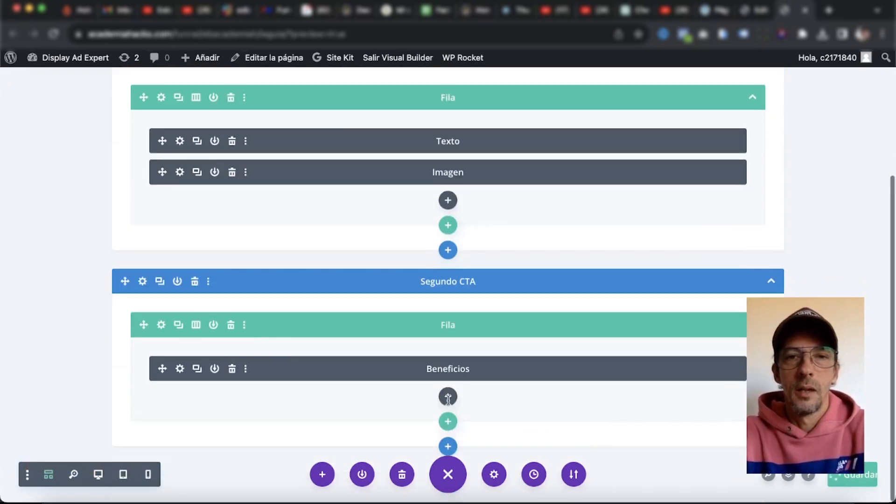
Insert a Text module below Beneficios in the Segundo CTA row and set its admin label to "Titular CTA"
{"action": "left_click", "coordinate": [448, 396]}
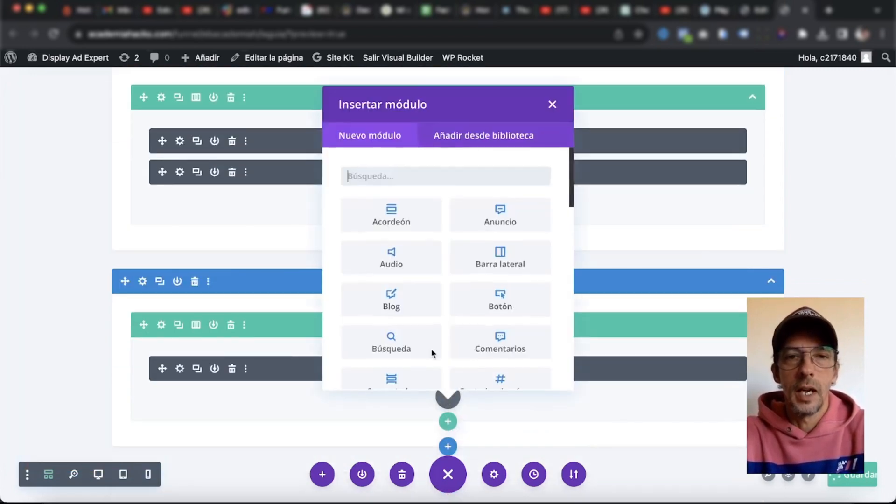
{"action": "type", "text": "Tex"}
{"action": "left_click", "coordinate": [392, 219]}
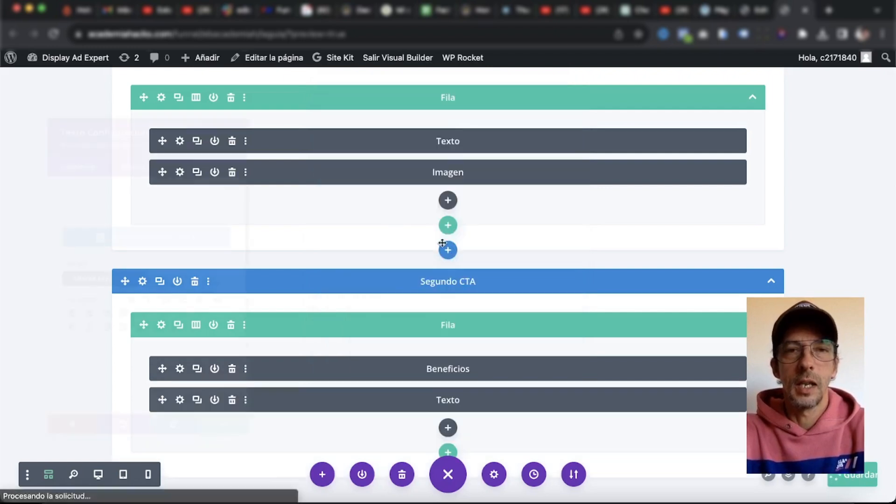
{"action": "scroll", "coordinate": [139, 391], "scroll_direction": "down", "scroll_amount": 3}
{"action": "left_click", "coordinate": [140, 374]}
{"action": "left_click", "coordinate": [84, 359]}
{"action": "type", "text": "Titular CTAç"}
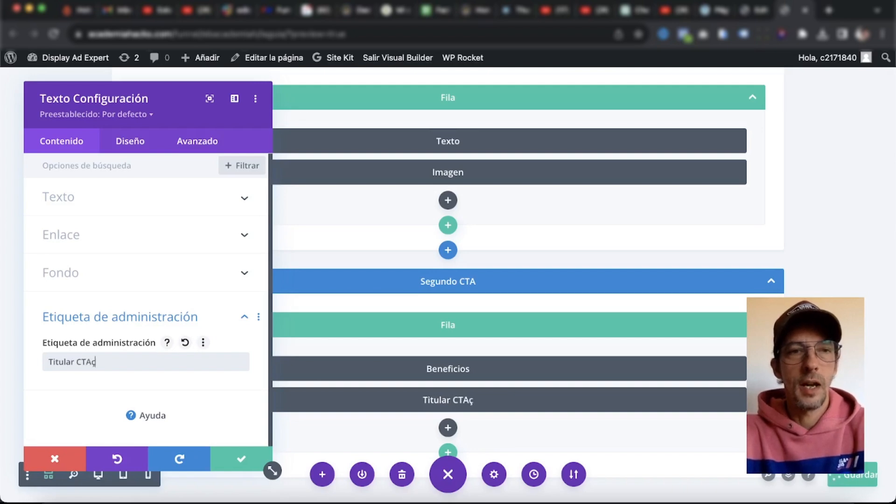
Insert an Image module below Titular CTA, set its admin label to "Mockups" and save the module settings
{"action": "left_click", "coordinate": [448, 427]}
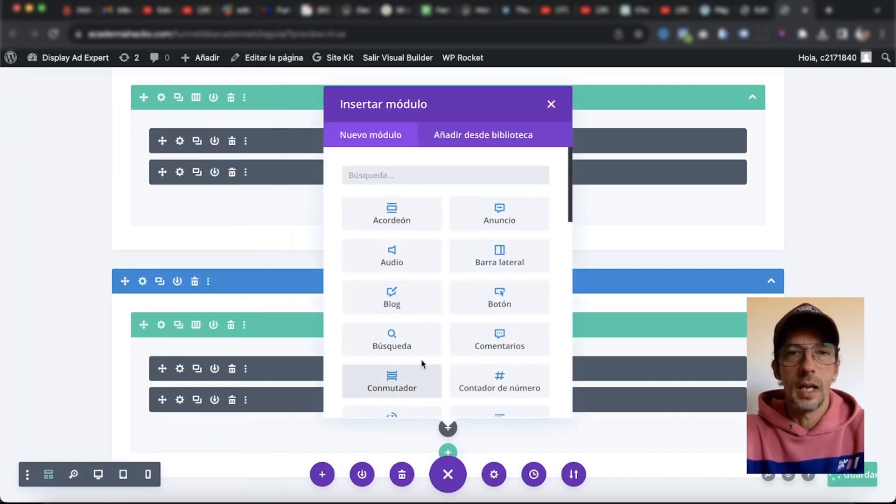
{"action": "type", "text": "Ima"}
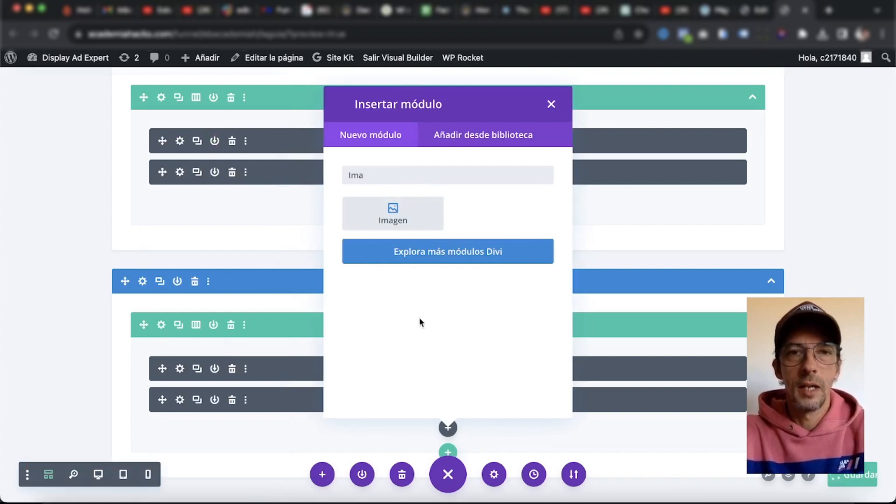
{"action": "left_click", "coordinate": [393, 213]}
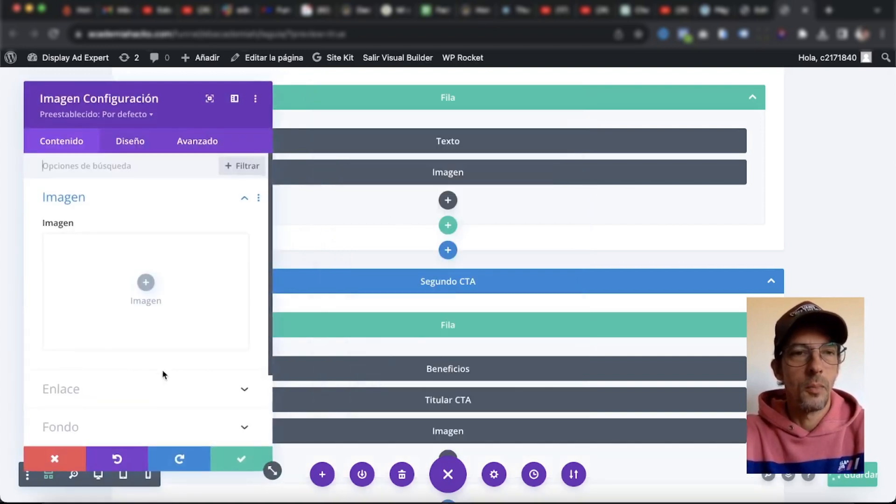
{"action": "scroll", "coordinate": [160, 383], "scroll_direction": "down", "scroll_amount": 3}
{"action": "left_click", "coordinate": [110, 371]}
{"action": "left_click", "coordinate": [84, 362]}
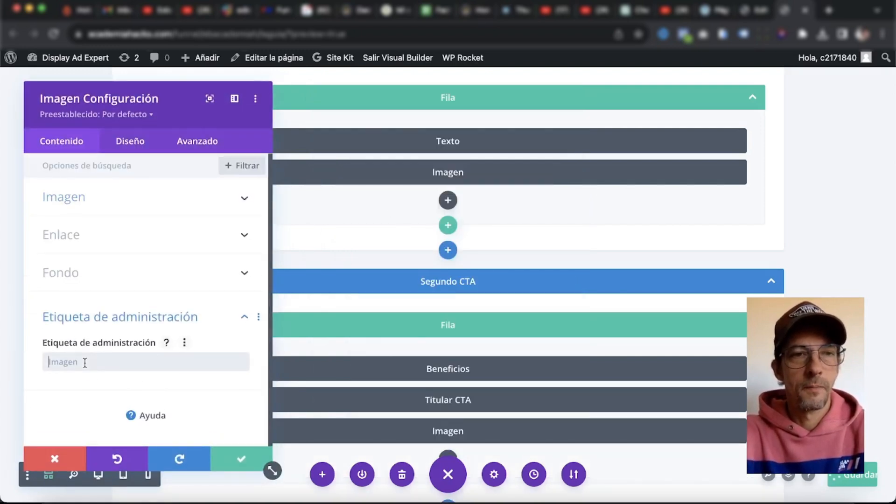
{"action": "type", "text": "Mockups"}
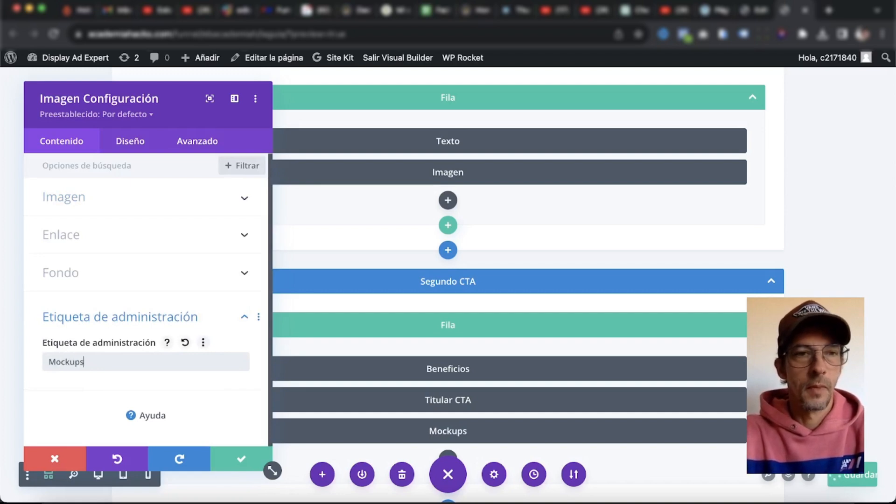
{"action": "key", "text": "Return"}
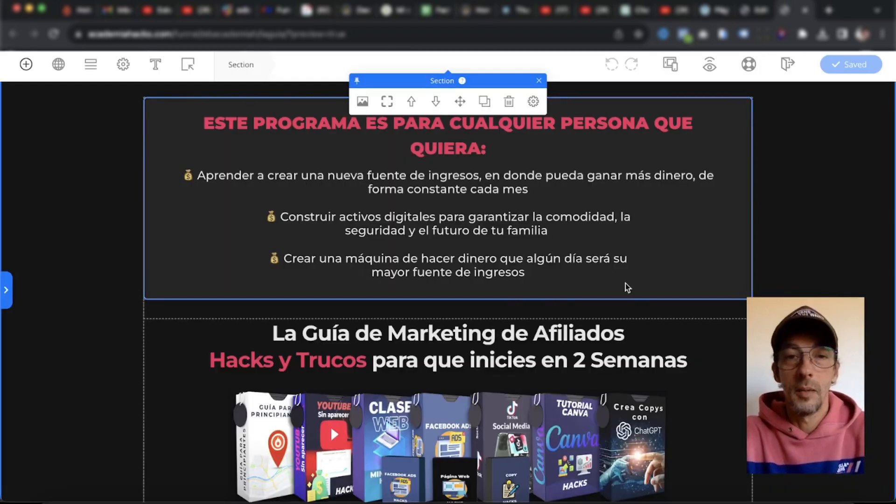
Review the original page's pricing block and insert a Text module below Mockups for the crossed-out total value
{"action": "scroll", "coordinate": [628, 287], "scroll_direction": "down", "scroll_amount": 3}
{"action": "scroll", "coordinate": [628, 287], "scroll_direction": "down", "scroll_amount": 2}
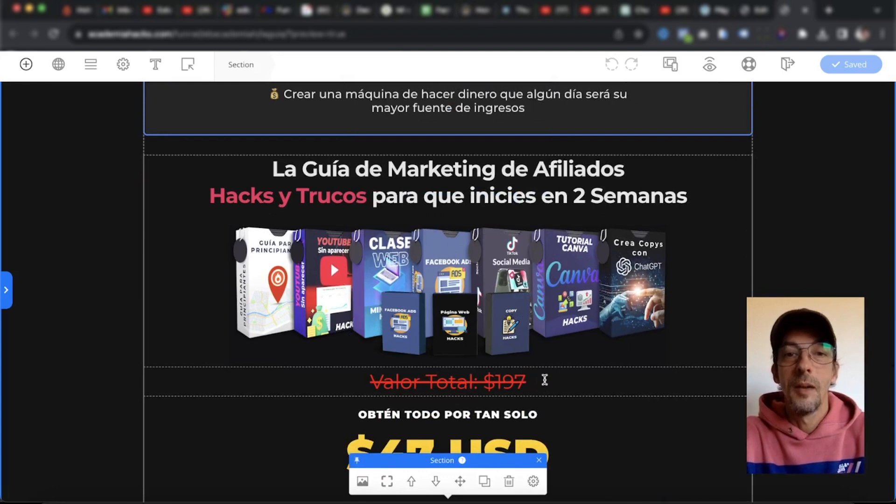
{"action": "scroll", "coordinate": [579, 388], "scroll_direction": "down", "scroll_amount": 3}
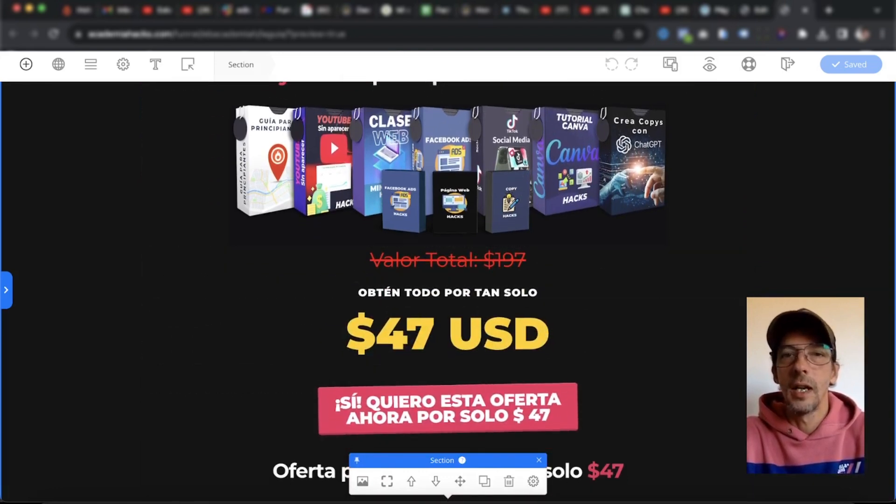
{"action": "left_click", "coordinate": [754, 10]}
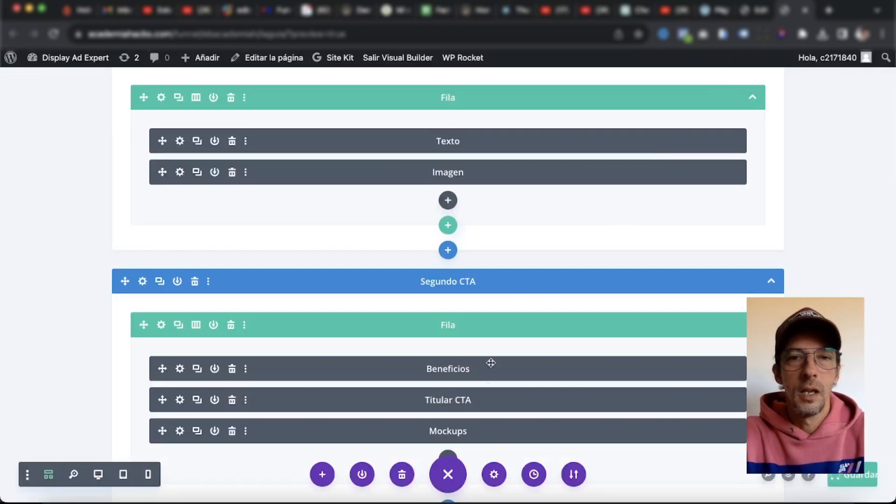
{"action": "scroll", "coordinate": [486, 381], "scroll_direction": "down", "scroll_amount": 2}
{"action": "left_click", "coordinate": [442, 401]}
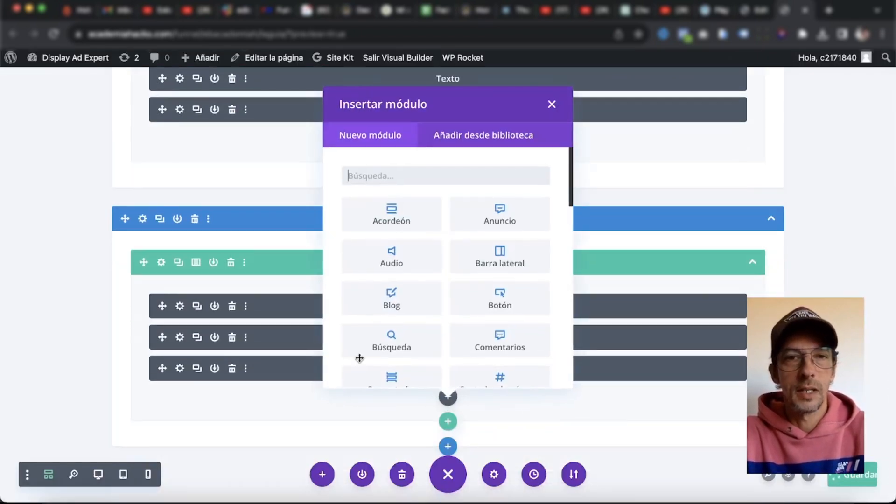
{"action": "type", "text": "Texto"}
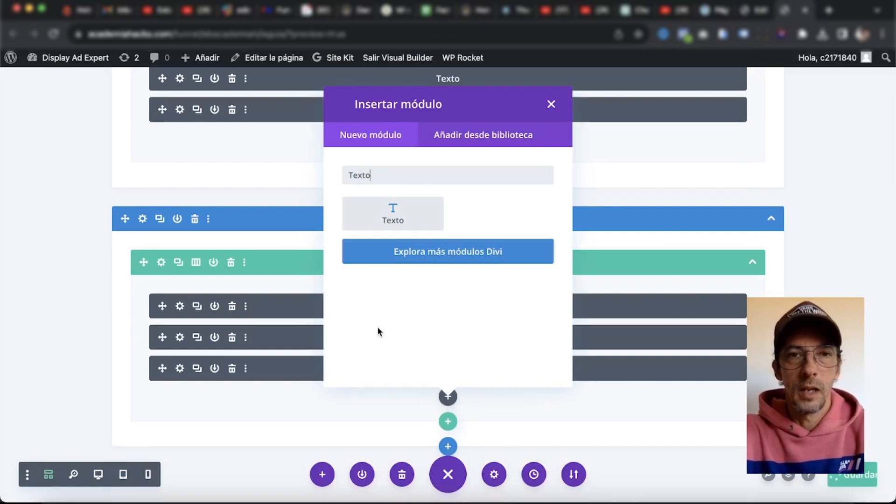
{"action": "left_click", "coordinate": [397, 216]}
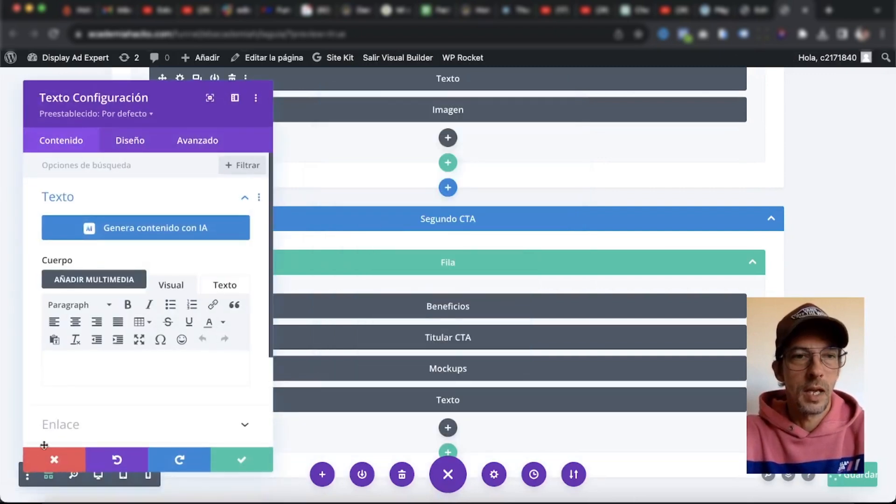
Set the new Text module's admin label to "Valor Percibido" and save the module settings
{"action": "scroll", "coordinate": [111, 399], "scroll_direction": "down", "scroll_amount": 3}
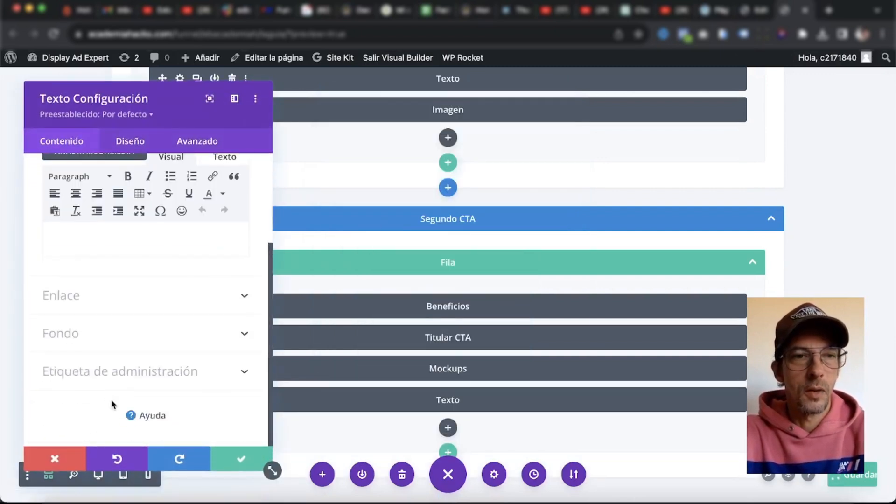
{"action": "left_click", "coordinate": [88, 377]}
{"action": "type", "text": "Valor Percibido"}
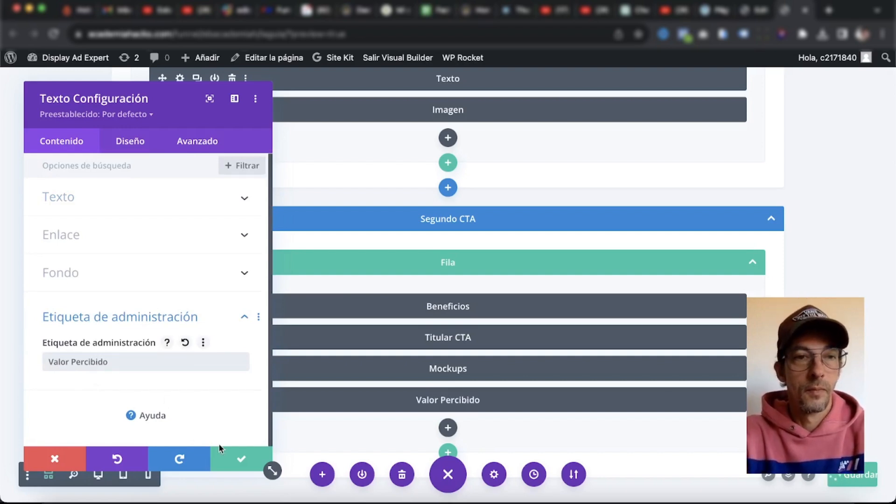
{"action": "left_click", "coordinate": [238, 459]}
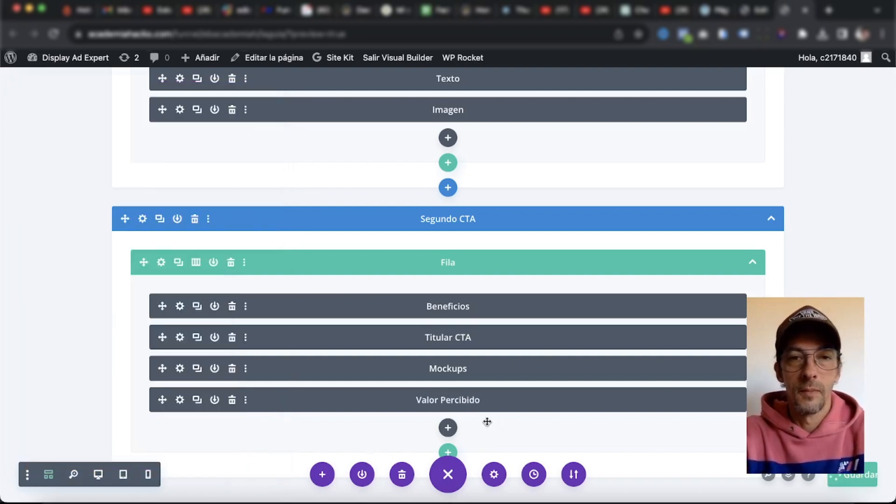
Insert a Text module below Valor Percibido and set its admin label to "Valor"
{"action": "left_click", "coordinate": [448, 428]}
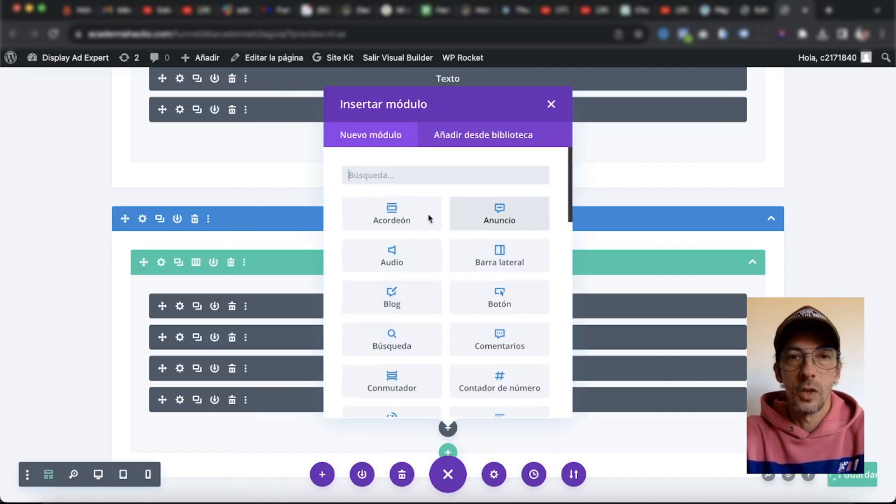
{"action": "type", "text": "texto"}
{"action": "left_click", "coordinate": [389, 209]}
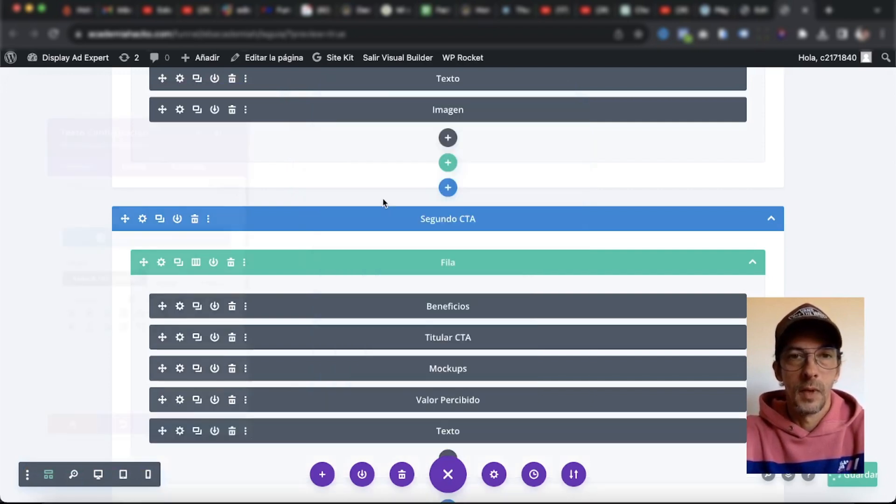
{"action": "scroll", "coordinate": [117, 420], "scroll_direction": "down", "scroll_amount": 5}
{"action": "left_click", "coordinate": [91, 370]}
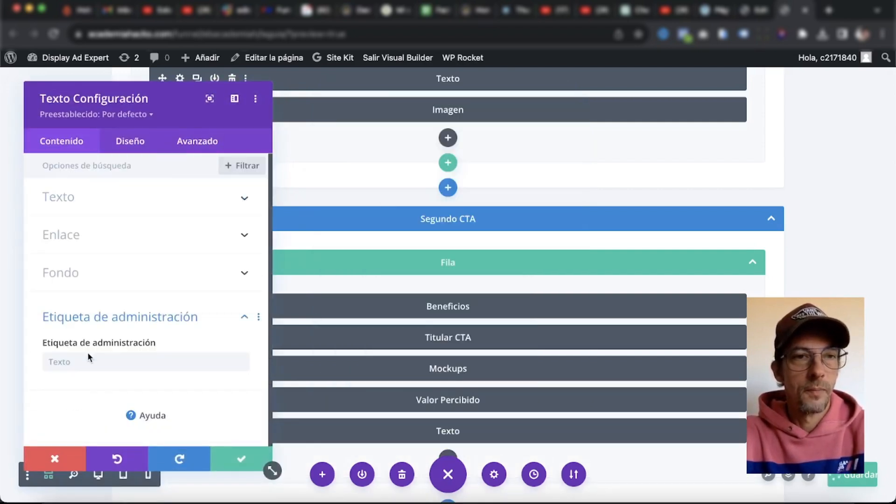
{"action": "left_click", "coordinate": [87, 356]}
{"action": "type", "text": "Valo"}
{"action": "type", "text": "r"}
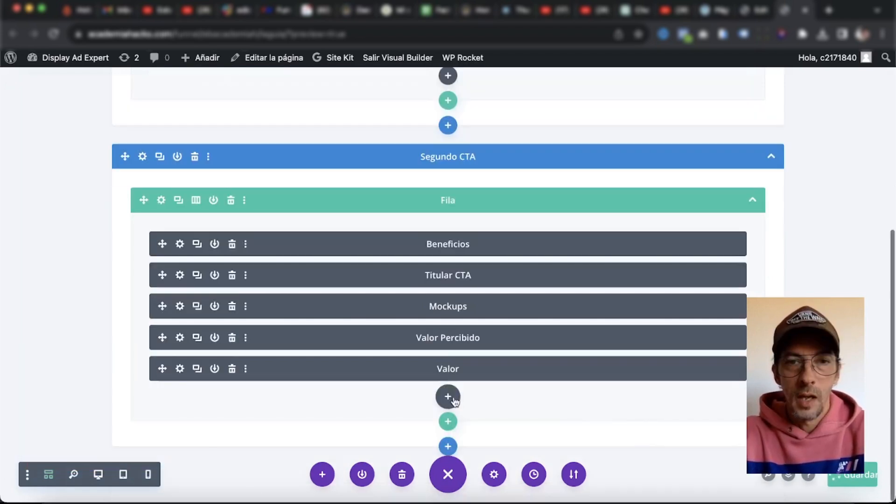
Insert a Text module below Valor and set its admin label to "Precio Final"
{"action": "left_click", "coordinate": [450, 399]}
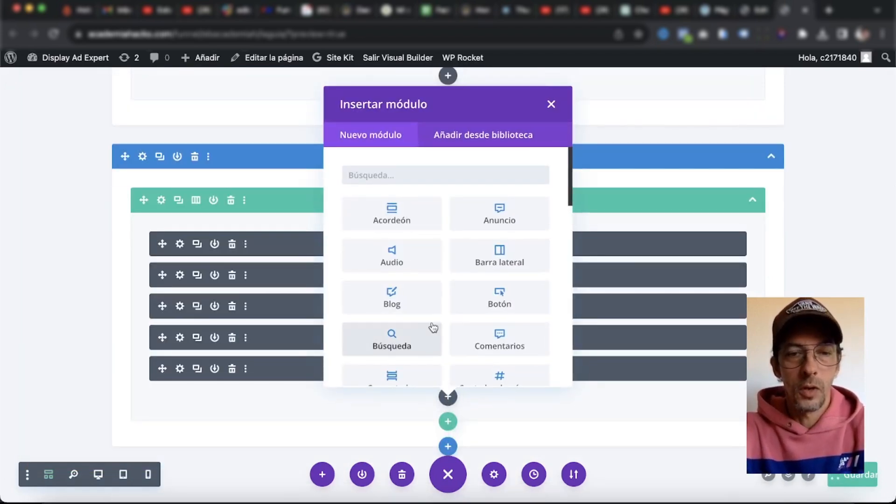
{"action": "type", "text": "Texto"}
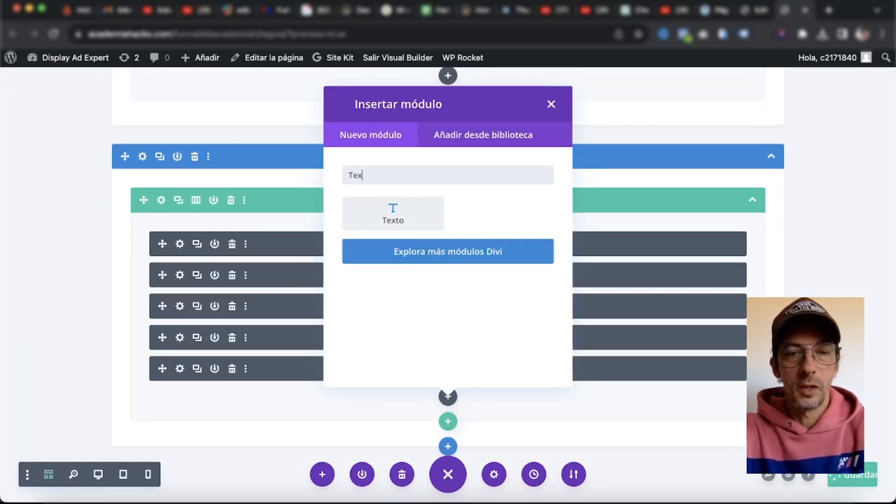
{"action": "left_click", "coordinate": [397, 206]}
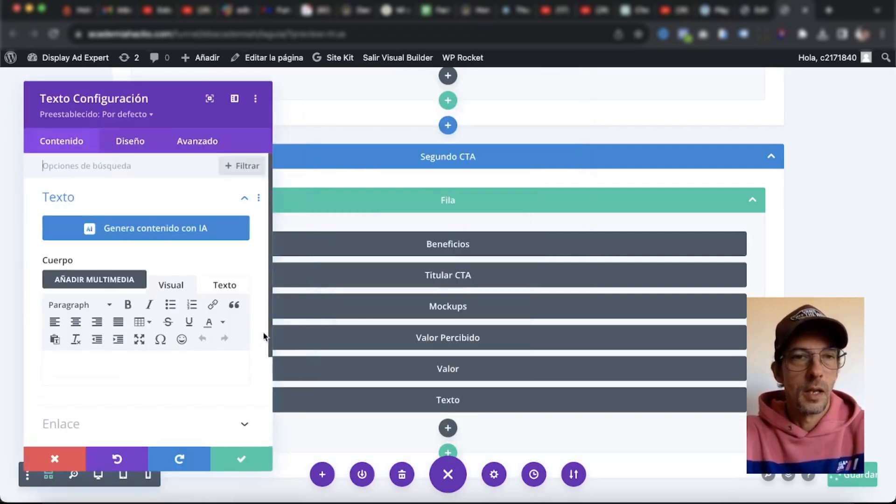
{"action": "scroll", "coordinate": [133, 359], "scroll_direction": "down", "scroll_amount": 3}
{"action": "left_click", "coordinate": [89, 373]}
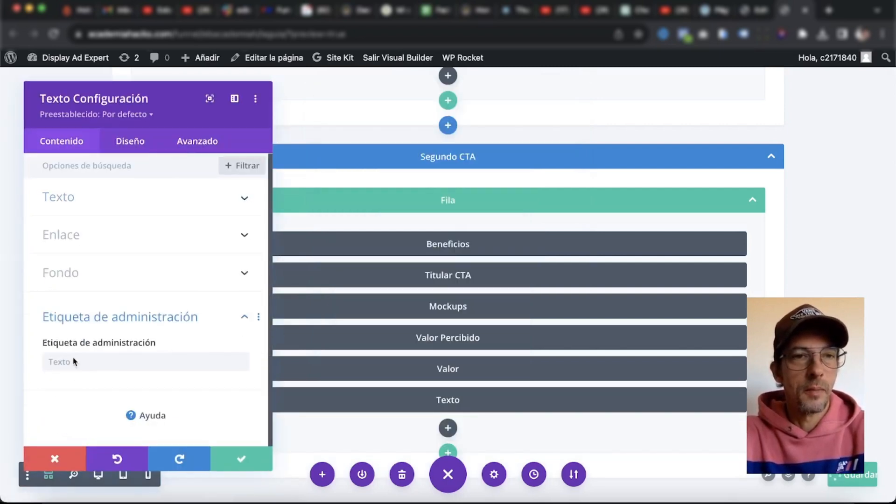
{"action": "type", "text": "P"}
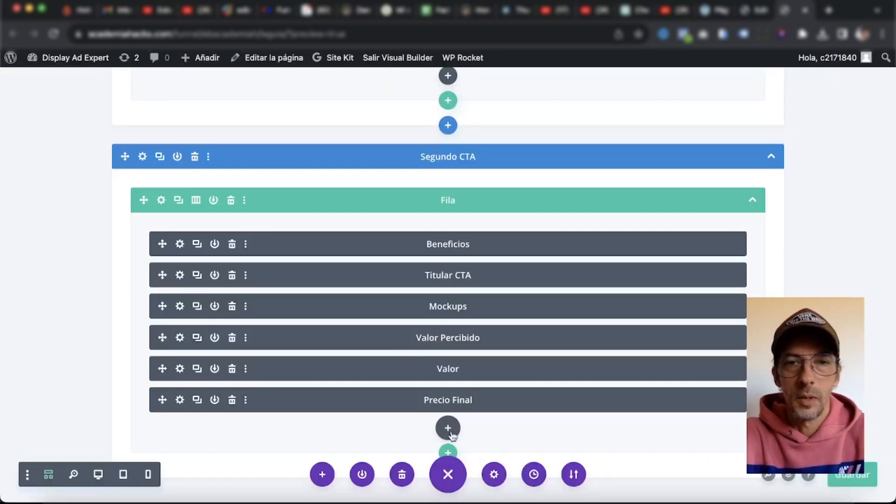
Insert a Button module below Precio Final, set its admin label to "CTA" and save the module settings
{"action": "left_click", "coordinate": [448, 428]}
{"action": "type", "text": "Bot"}
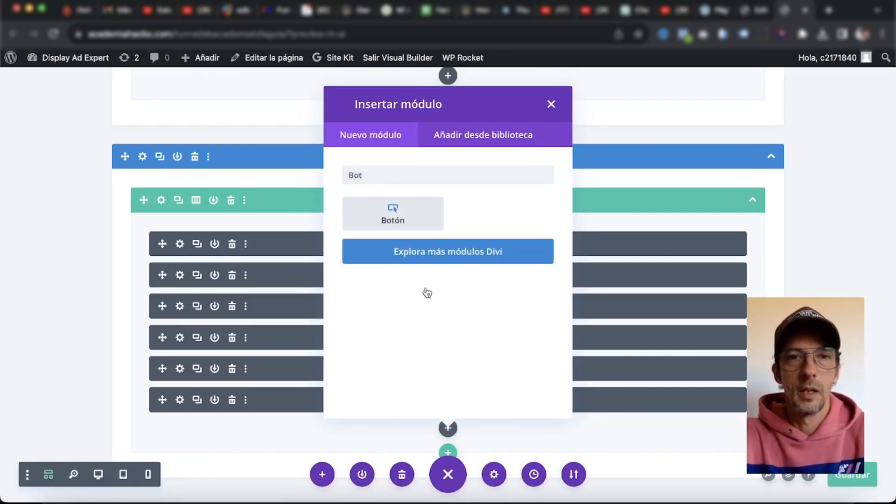
{"action": "left_click", "coordinate": [393, 214]}
{"action": "left_click", "coordinate": [103, 367]}
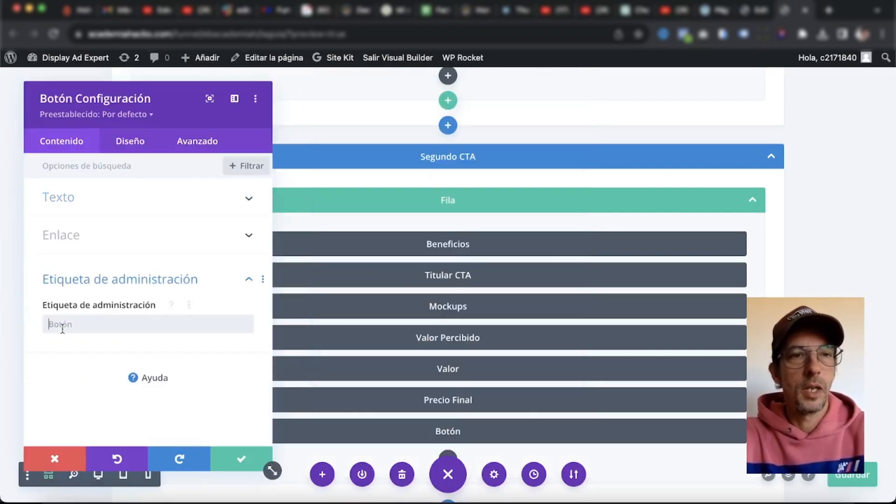
{"action": "left_click", "coordinate": [62, 329]}
{"action": "type", "text": "CTA"}
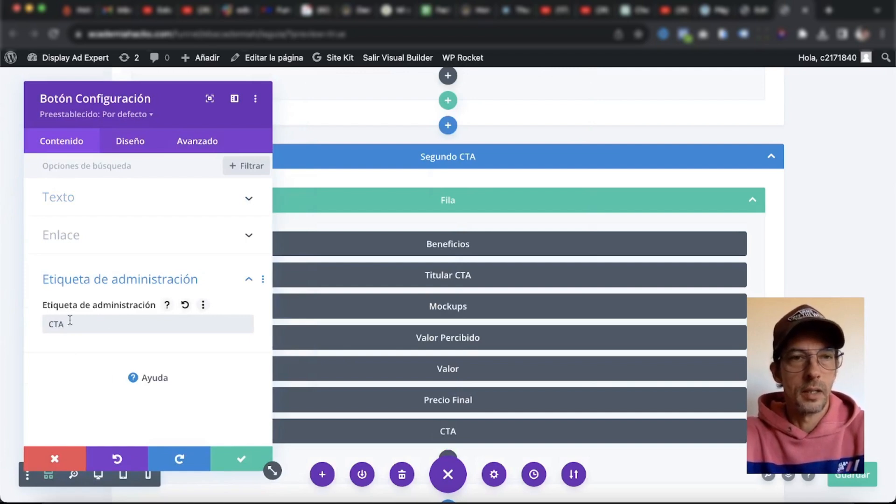
{"action": "left_click", "coordinate": [242, 458]}
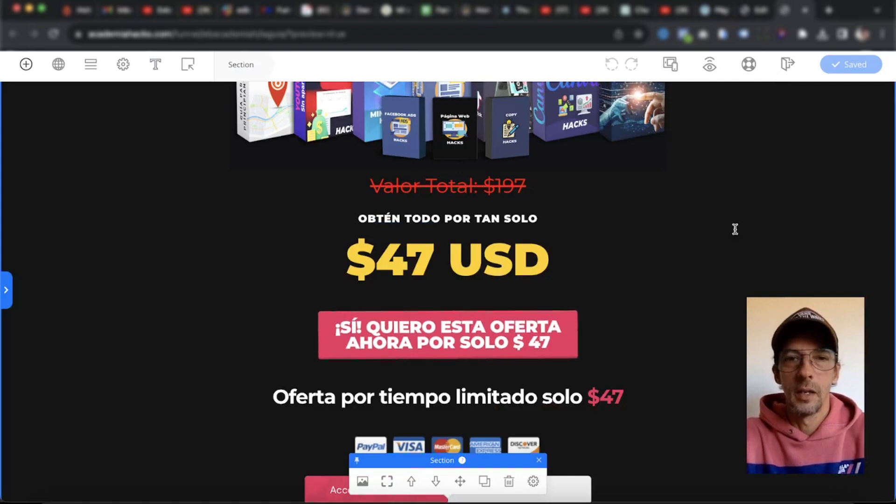
Check what follows the original page's offer button and insert a Text module below CTA in the Segundo CTA row
{"action": "scroll", "coordinate": [734, 228], "scroll_direction": "down", "scroll_amount": 6}
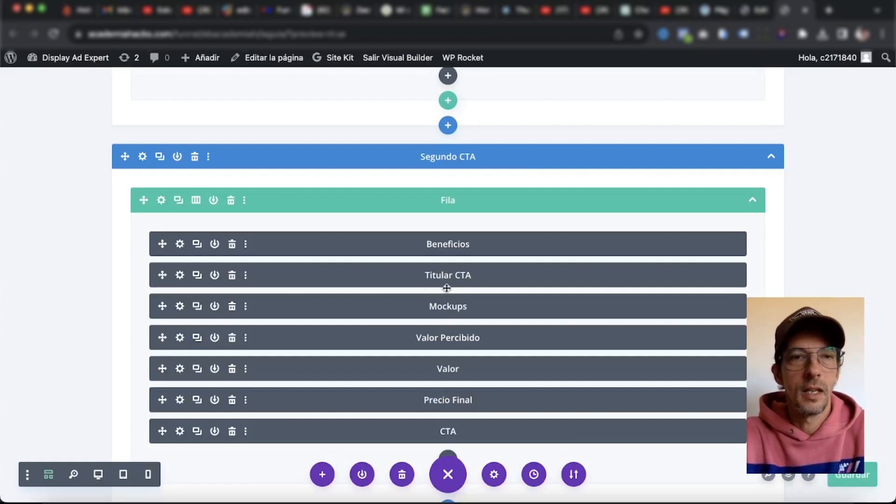
{"action": "scroll", "coordinate": [392, 436], "scroll_direction": "down", "scroll_amount": 2}
{"action": "left_click", "coordinate": [448, 396]}
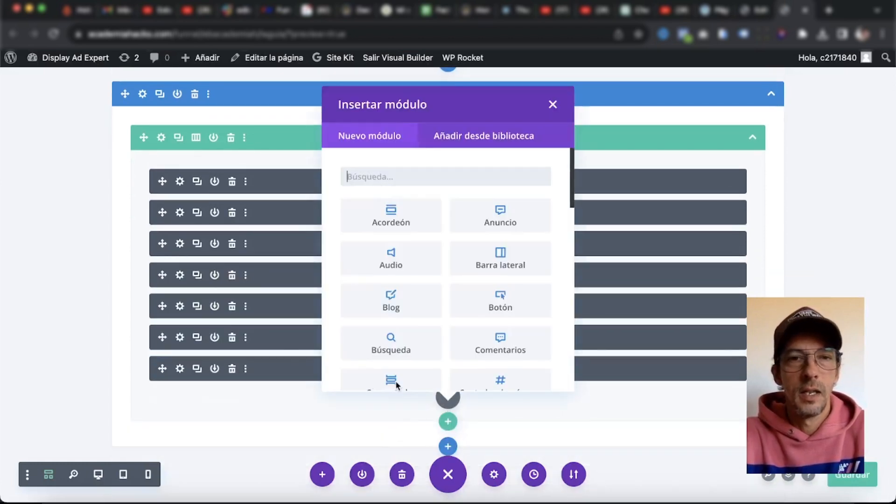
{"action": "type", "text": "Texto"}
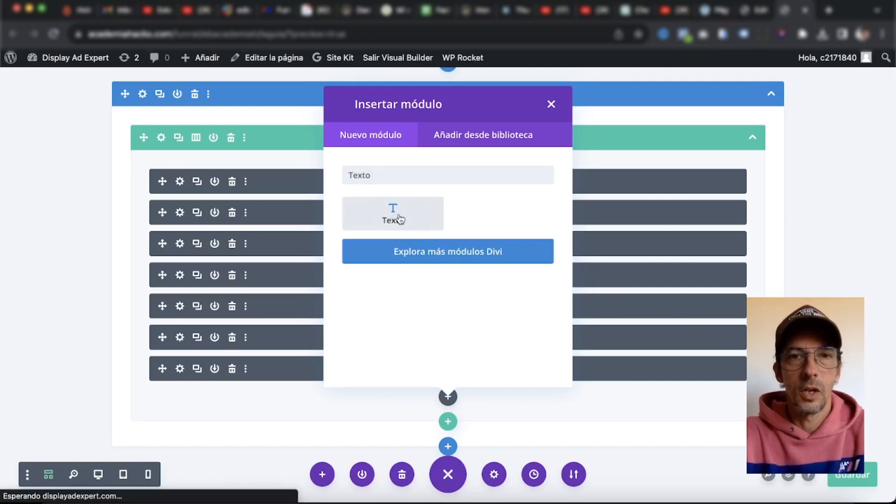
{"action": "left_click", "coordinate": [394, 215]}
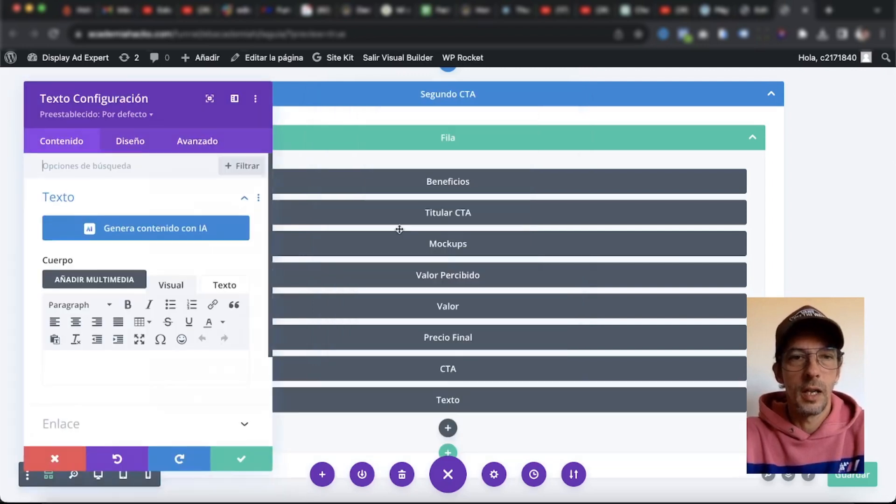
Set the admin label of the new Text module below CTA to "Solo Por Hoy" and close its settings
{"action": "scroll", "coordinate": [93, 397], "scroll_direction": "down", "scroll_amount": 3}
{"action": "left_click", "coordinate": [95, 398]}
{"action": "left_click", "coordinate": [69, 363]}
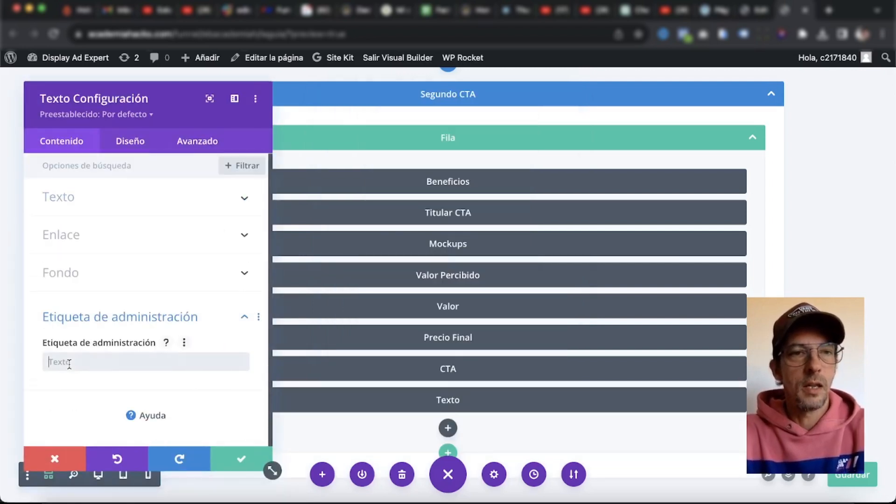
{"action": "type", "text": "Solo Por Hoy"}
{"action": "key", "text": "Escape"}
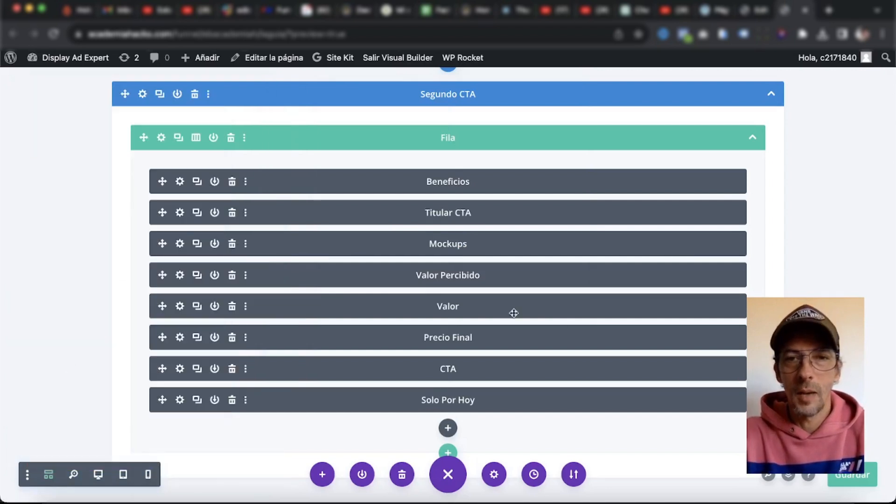
Insert an Image module below Solo Por Hoy, set its admin label to "Metodos de Pago" and save the module settings
{"action": "left_click", "coordinate": [448, 428]}
{"action": "type", "text": "Ima"}
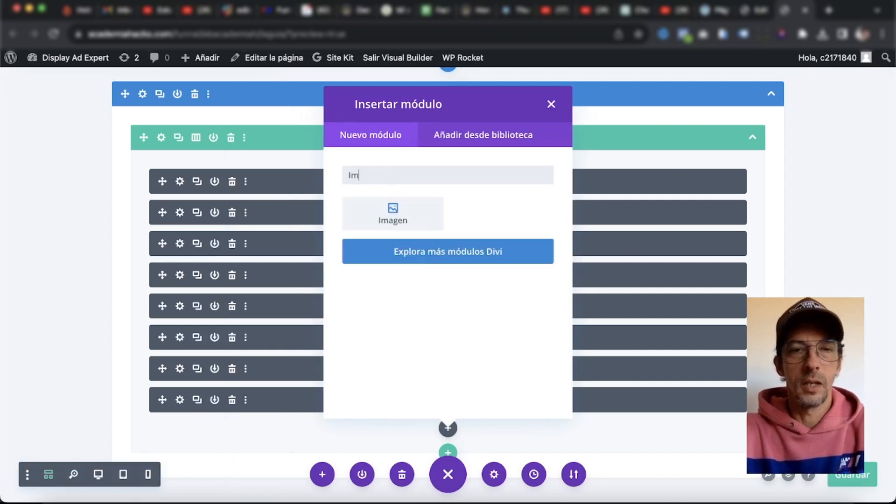
{"action": "left_click", "coordinate": [393, 213]}
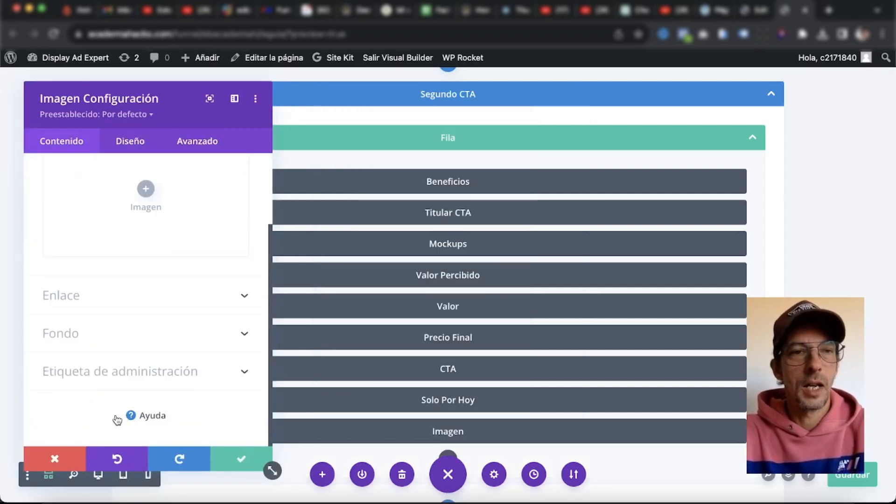
{"action": "left_click", "coordinate": [90, 381]}
{"action": "left_click", "coordinate": [86, 366]}
{"action": "type", "text": "Metodos de Pago"}
{"action": "key", "text": "BackSpace"}
{"action": "key", "text": "BackSpace"}
{"action": "key", "text": "BackSpace"}
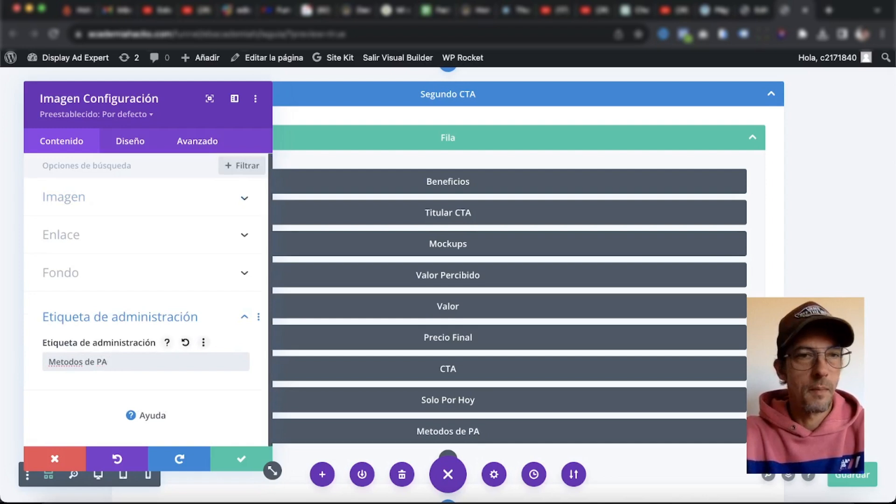
{"action": "type", "text": "ago"}
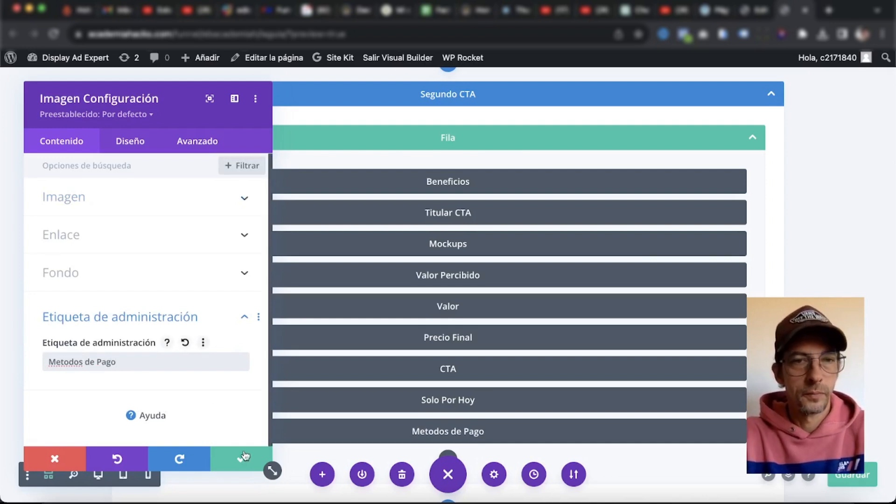
{"action": "left_click", "coordinate": [241, 457]}
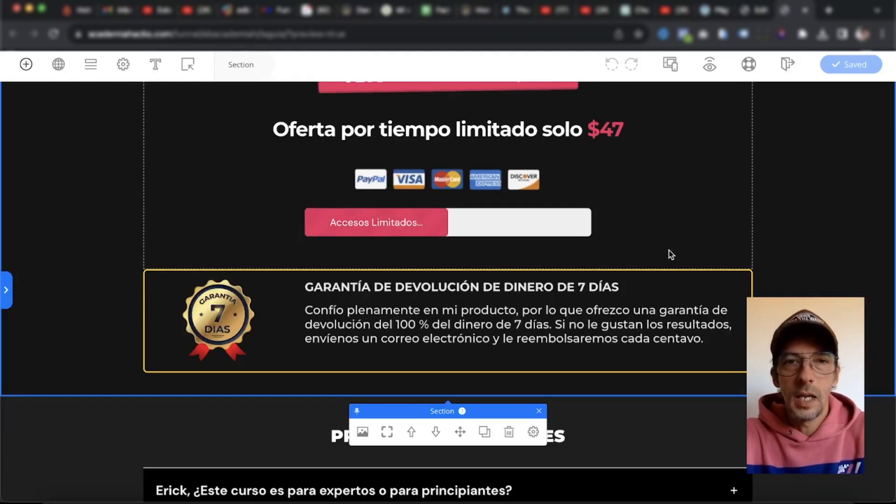
Check the original page's guarantee block and add a two-fifths/three-fifths two-column row below the Segundo CTA modules, without inserting a module
{"action": "scroll", "coordinate": [670, 255], "scroll_direction": "down", "scroll_amount": 2}
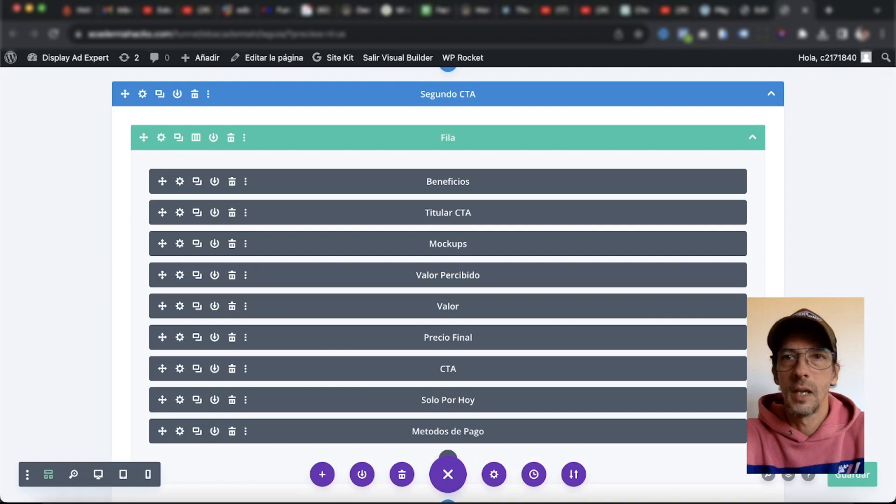
{"action": "scroll", "coordinate": [428, 318], "scroll_direction": "down", "scroll_amount": 2}
{"action": "left_click", "coordinate": [448, 423]}
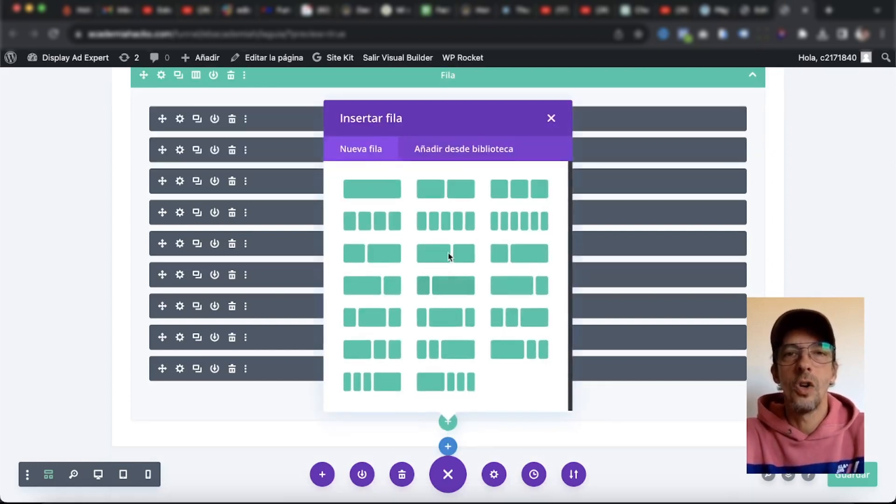
{"action": "left_click", "coordinate": [367, 256]}
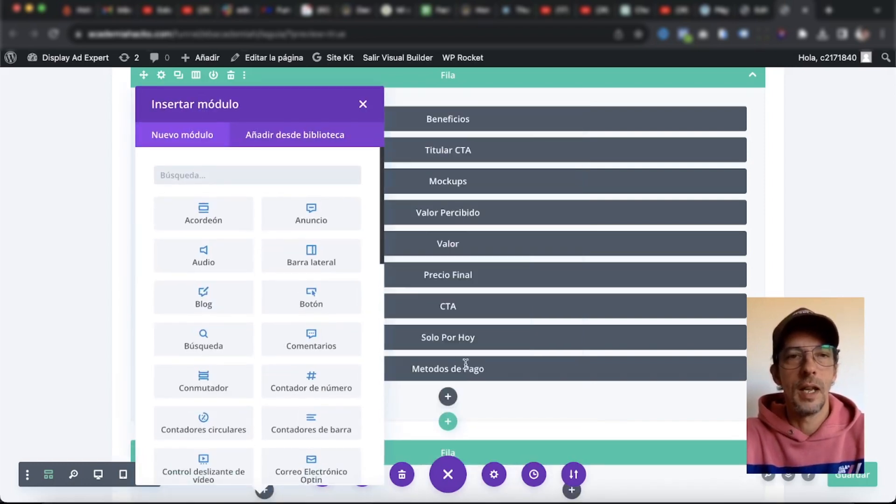
{"action": "left_click", "coordinate": [363, 104]}
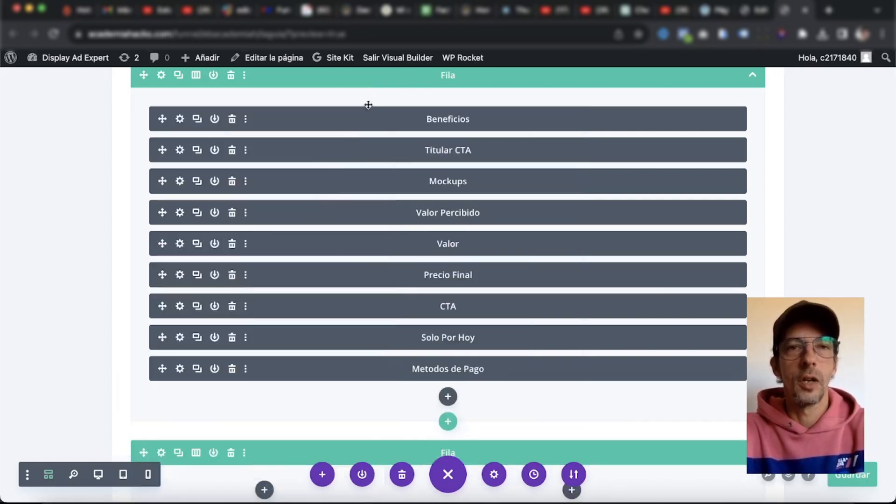
{"action": "scroll", "coordinate": [378, 353], "scroll_direction": "down", "scroll_amount": 2}
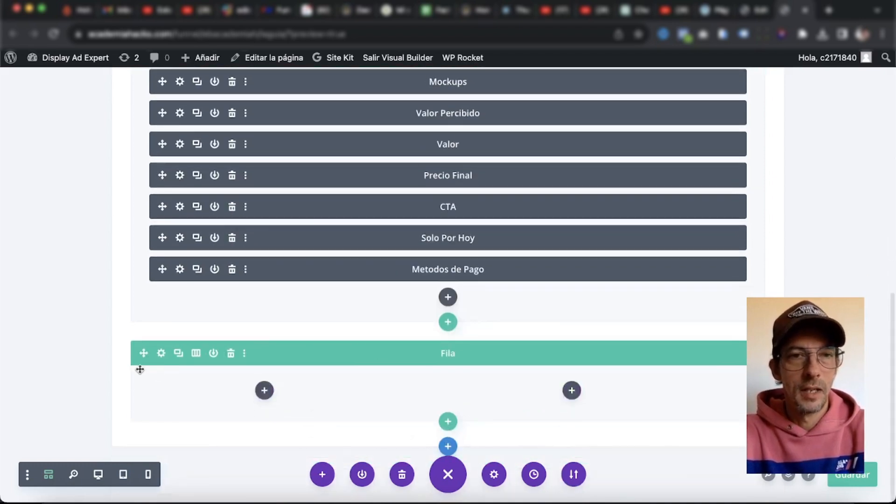
Set the admin label of a column in the new two-column row to "Garantia" and save the page
{"action": "left_click", "coordinate": [161, 354]}
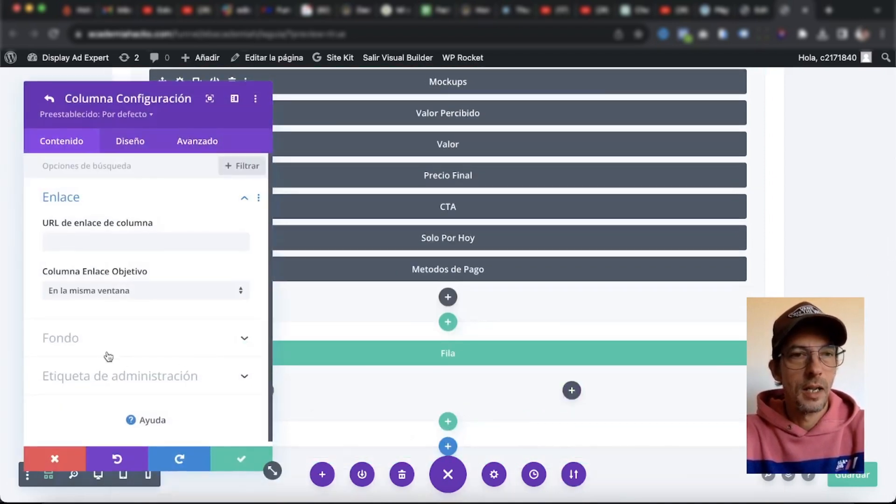
{"action": "left_click", "coordinate": [121, 379]}
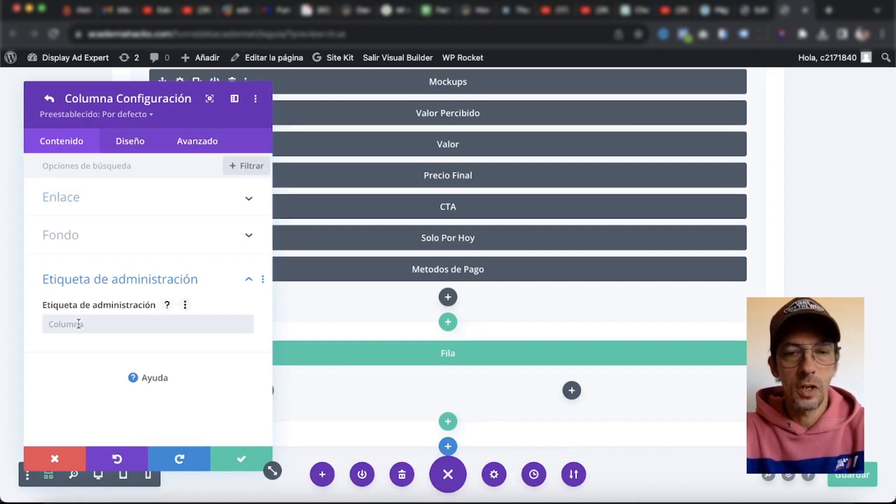
{"action": "type", "text": "Garanti"}
{"action": "type", "text": "a"}
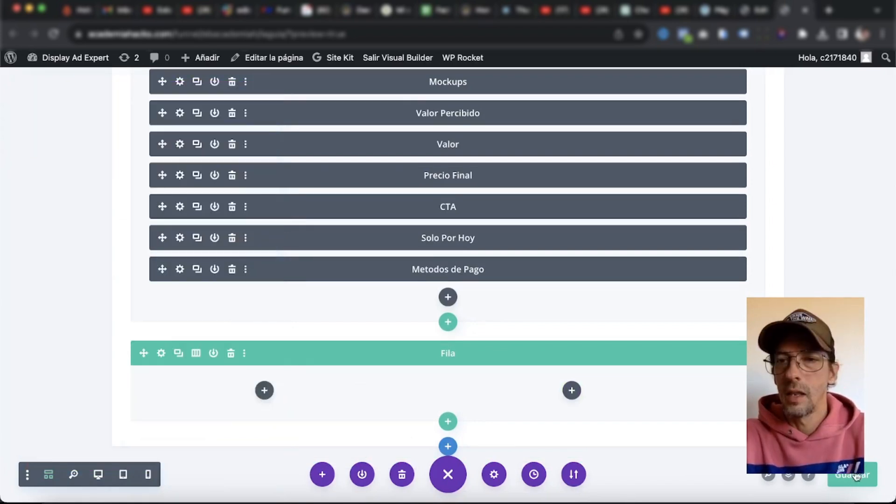
{"action": "left_click", "coordinate": [851, 477]}
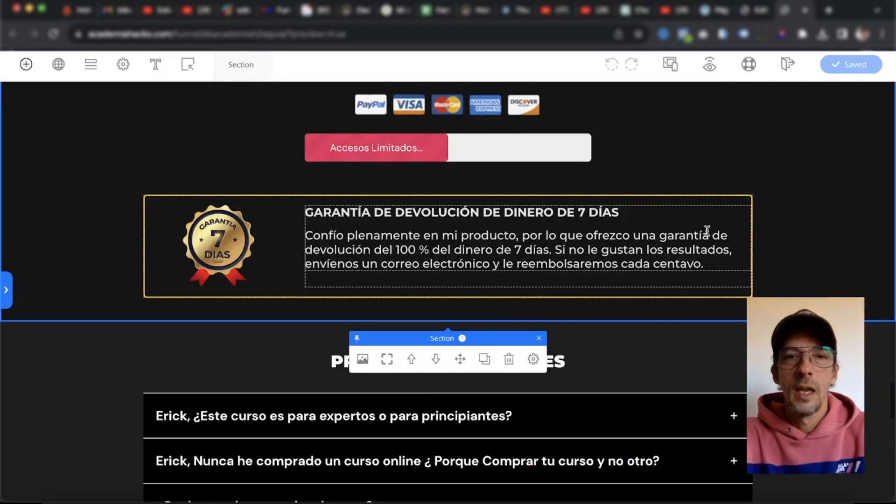
Check the original page below the guarantee and insert a regular section with an empty single-column row after Segundo CTA
{"action": "scroll", "coordinate": [708, 232], "scroll_direction": "down", "scroll_amount": 5}
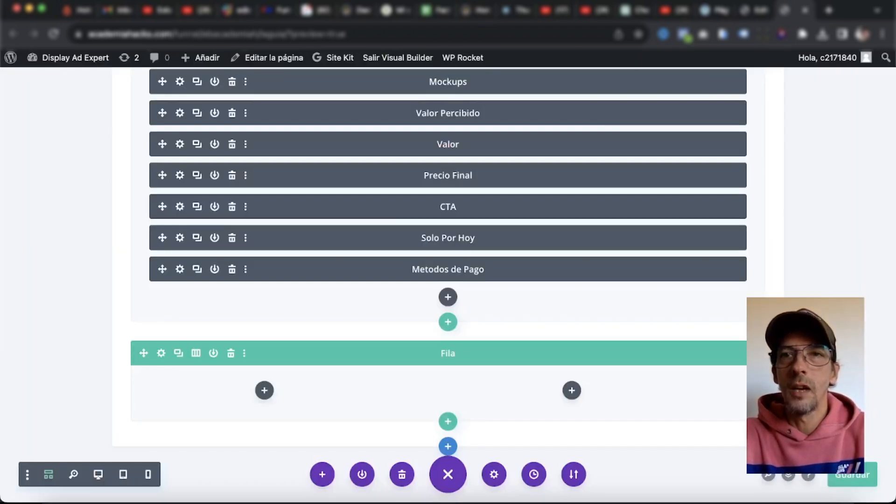
{"action": "left_click", "coordinate": [449, 447]}
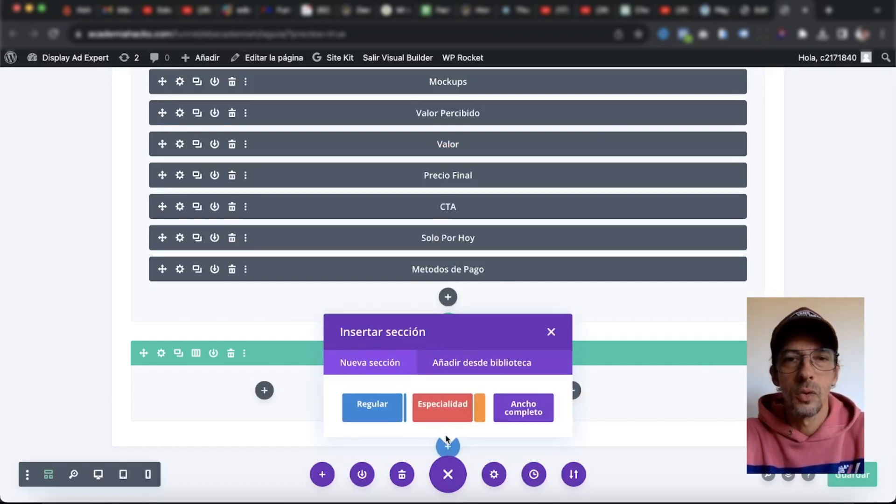
{"action": "left_click", "coordinate": [373, 409]}
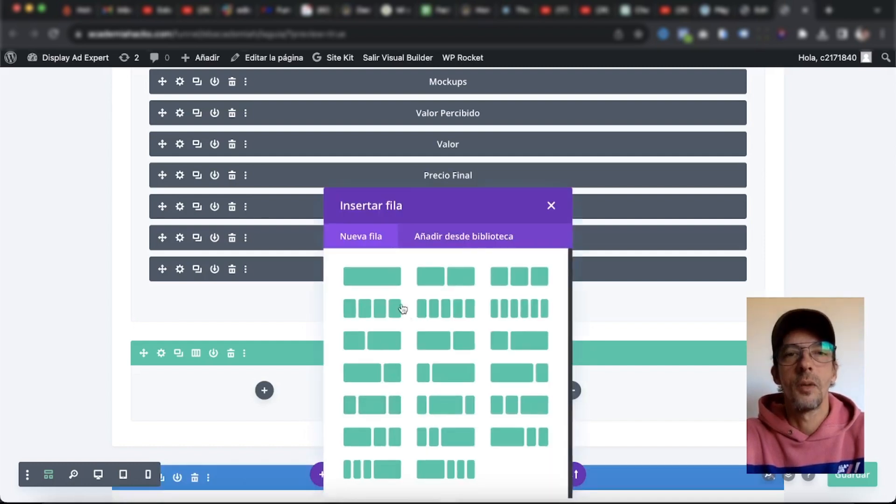
{"action": "left_click", "coordinate": [378, 278]}
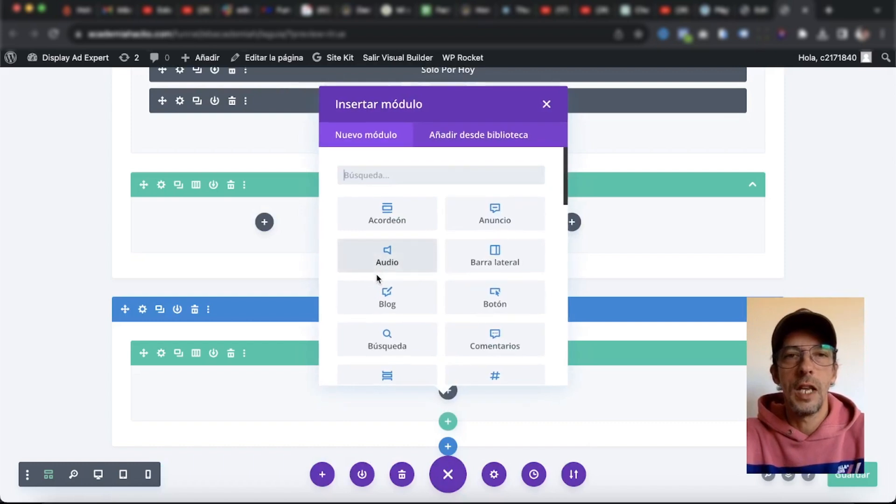
{"action": "left_click", "coordinate": [162, 354]}
{"action": "left_click", "coordinate": [162, 354]}
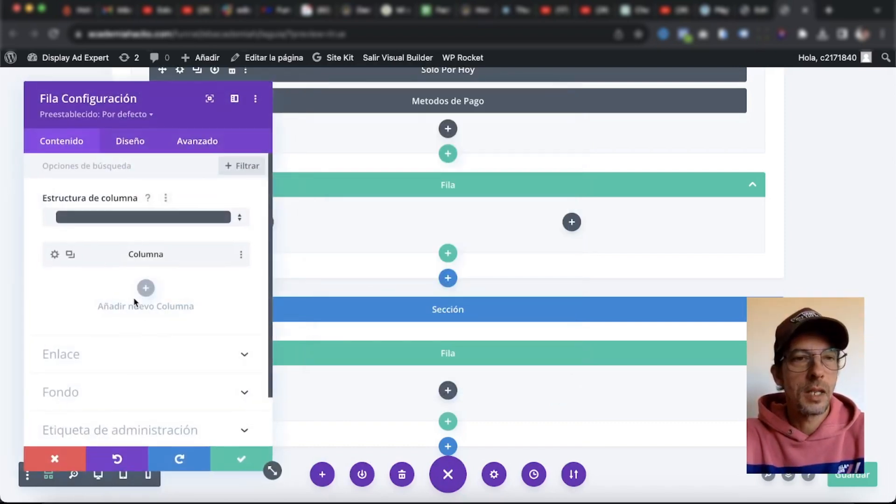
{"action": "scroll", "coordinate": [134, 300], "scroll_direction": "down", "scroll_amount": 2}
{"action": "left_click", "coordinate": [124, 368]}
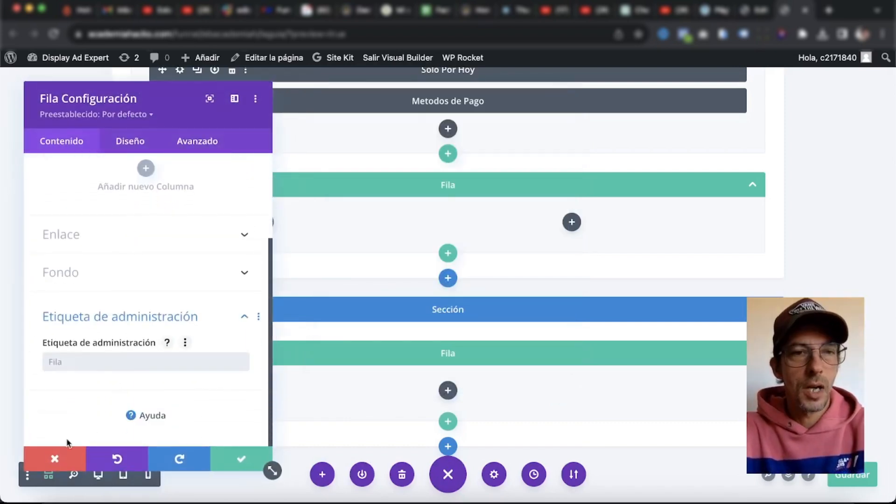
{"action": "left_click", "coordinate": [55, 460]}
Set the new section's admin label to "Preguntas Frecuentes" and save the section settings
{"action": "left_click", "coordinate": [141, 309]}
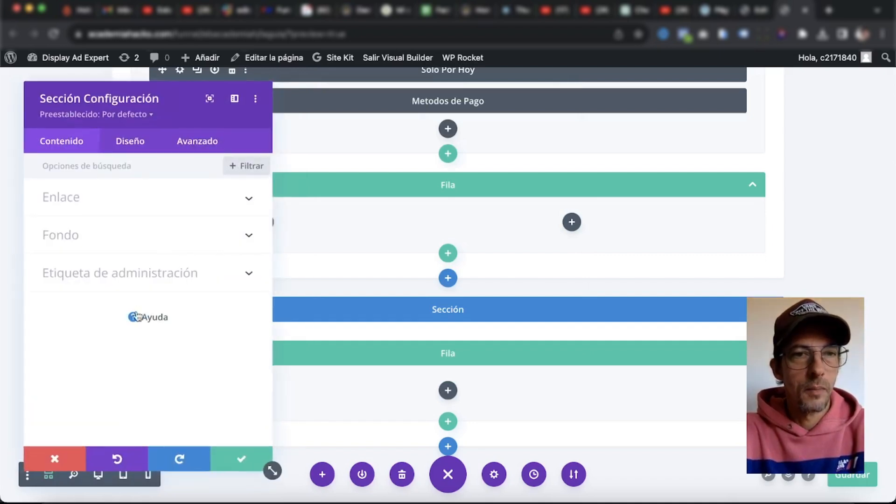
{"action": "left_click", "coordinate": [104, 274]}
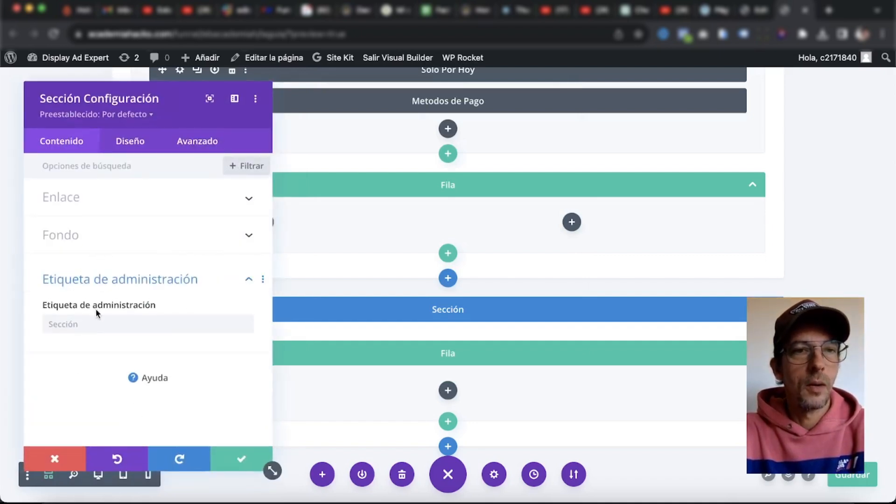
{"action": "type", "text": "Preguntas Frecuentes"}
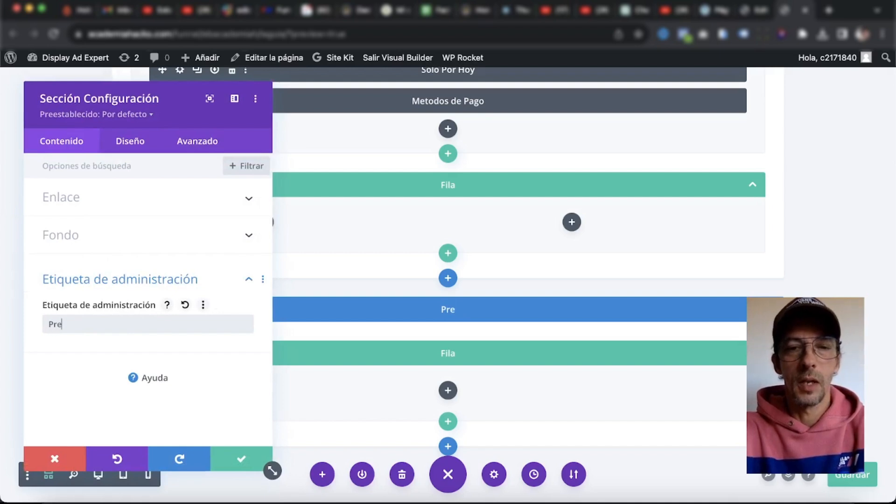
{"action": "left_click", "coordinate": [242, 459]}
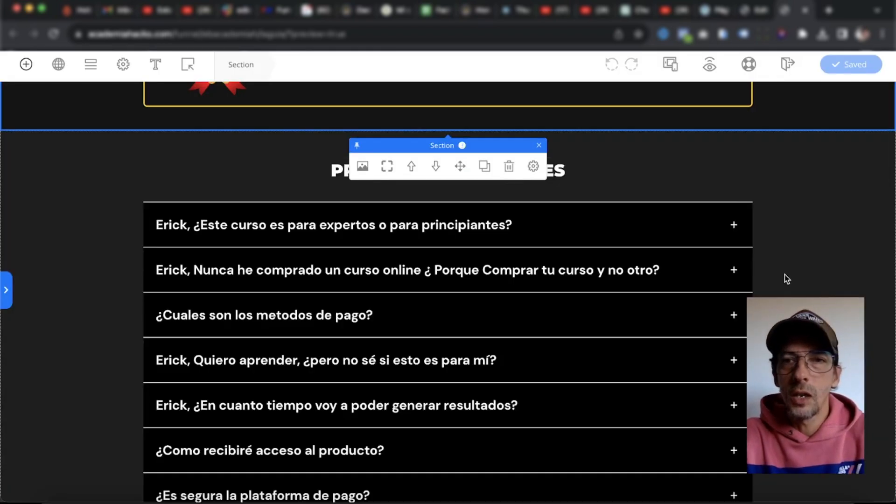
Check the end of the original page and insert a regular section with a single-column row and a Text module after Preguntas Frecuentes
{"action": "scroll", "coordinate": [821, 291], "scroll_direction": "down", "scroll_amount": 15}
{"action": "scroll", "coordinate": [821, 292], "scroll_direction": "up", "scroll_amount": 3}
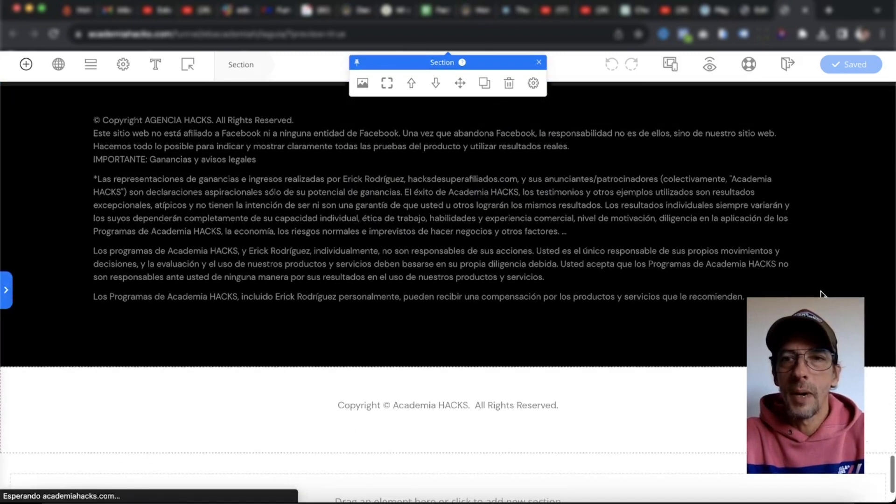
{"action": "scroll", "coordinate": [822, 289], "scroll_direction": "up", "scroll_amount": 3}
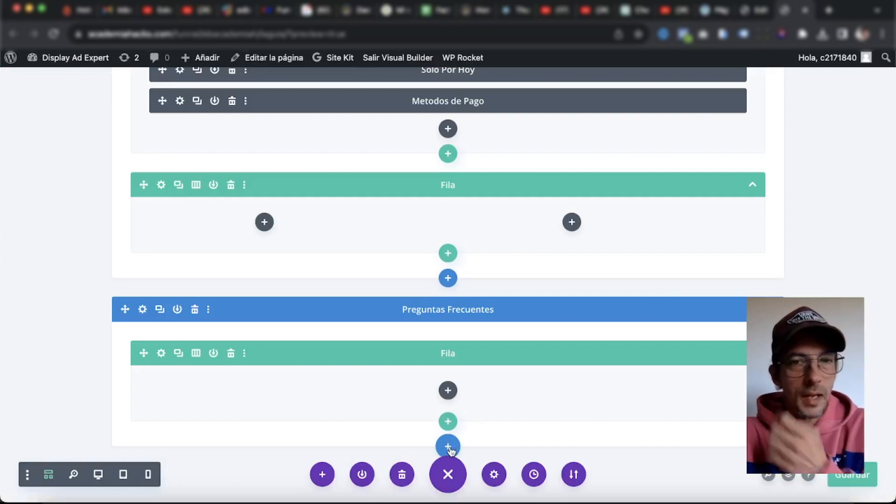
{"action": "left_click", "coordinate": [448, 447]}
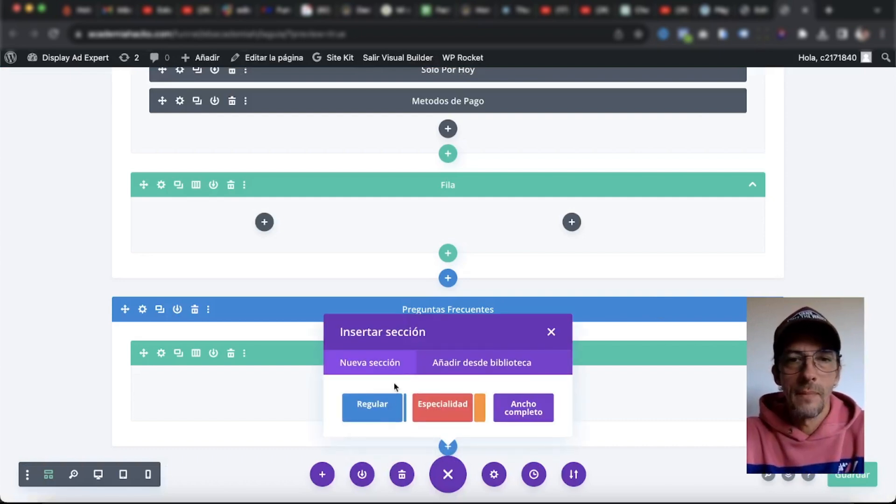
{"action": "left_click", "coordinate": [382, 408]}
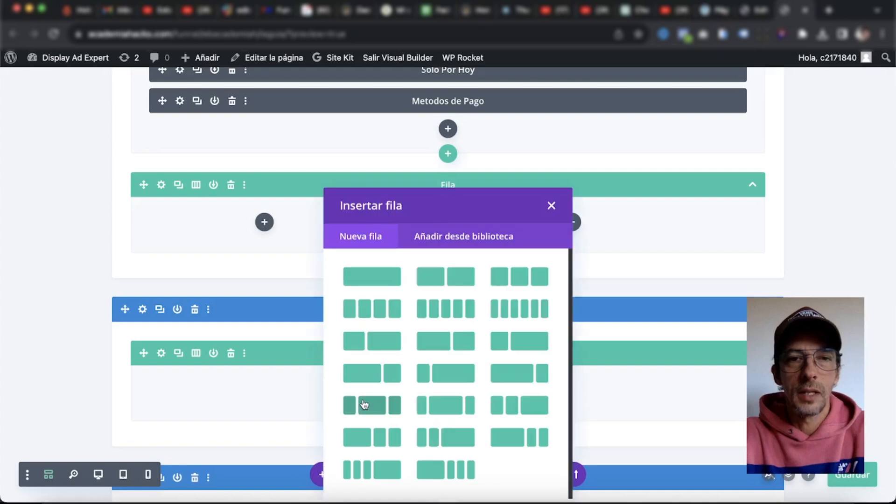
{"action": "left_click", "coordinate": [385, 311]}
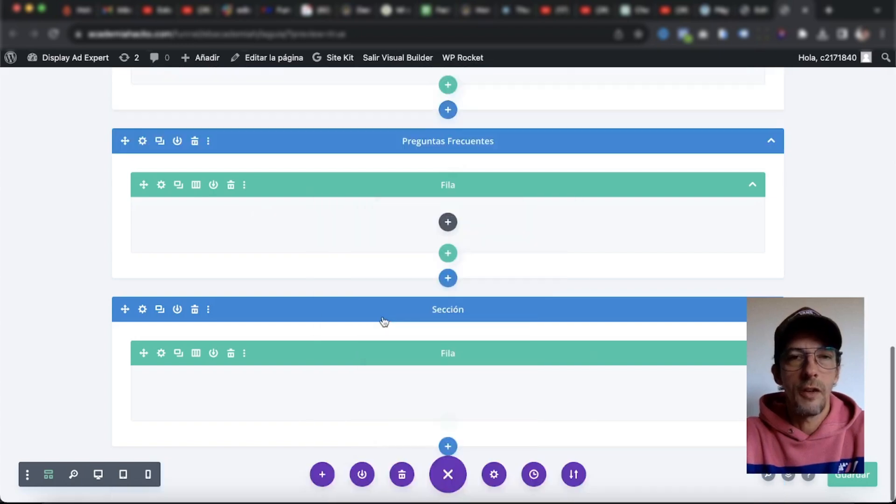
{"action": "type", "text": "Tex"}
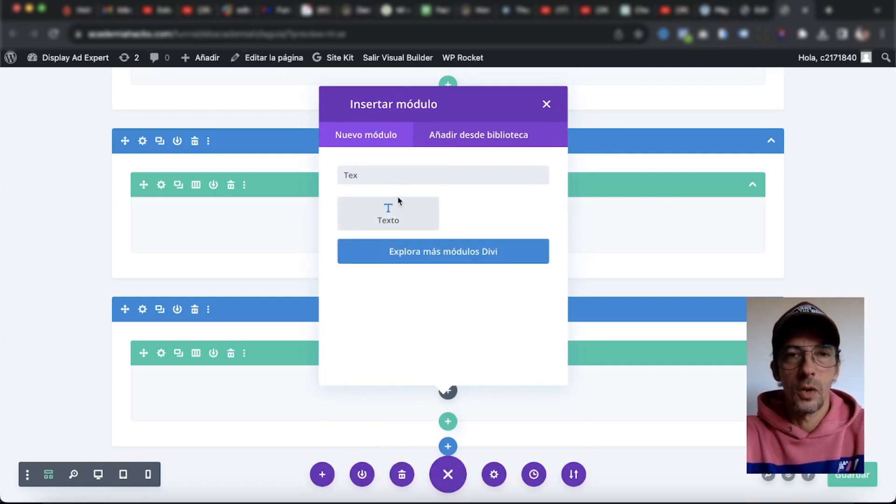
{"action": "left_click", "coordinate": [368, 220]}
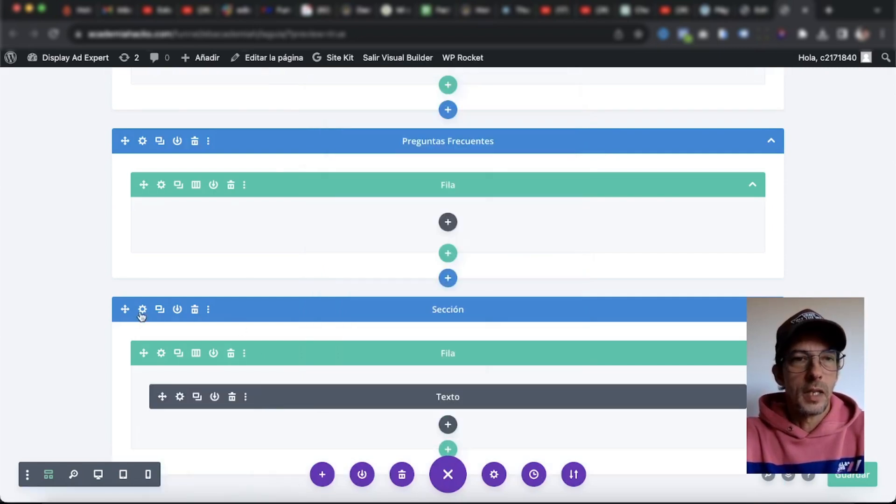
Set the last section's admin label to "Descargo Responsabilidad" and save the page
{"action": "left_click", "coordinate": [143, 311]}
{"action": "left_click", "coordinate": [120, 270]}
{"action": "left_click", "coordinate": [96, 328]}
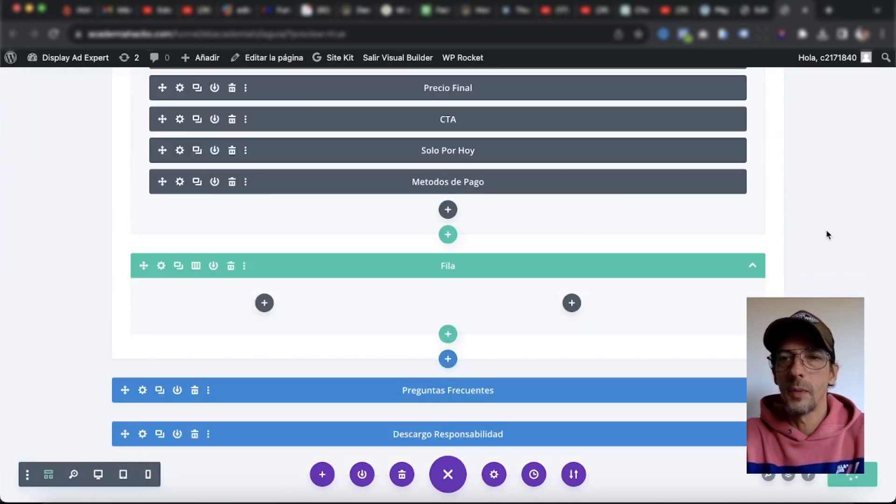
{"action": "scroll", "coordinate": [826, 228], "scroll_direction": "up", "scroll_amount": 6}
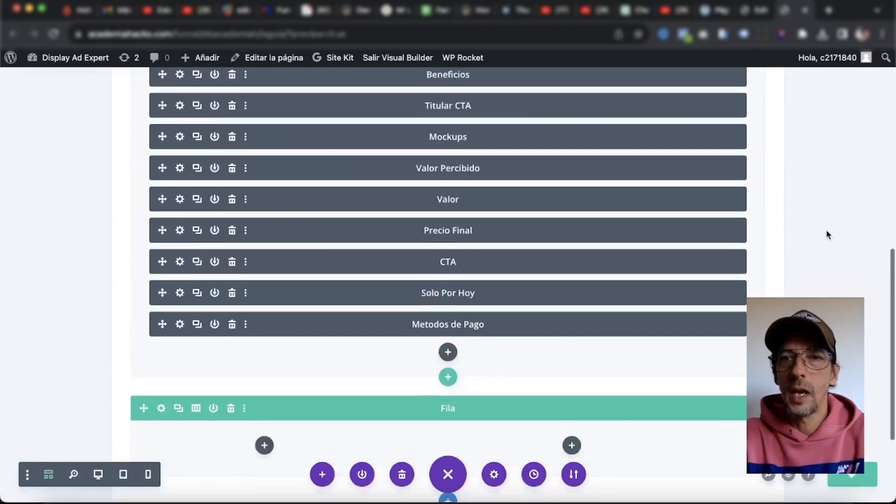
Collapse the expanded sections, including Segundo CTA and Mockup Mac, so only the labelled section bars are listed
{"action": "left_click", "coordinate": [772, 111]}
{"action": "scroll", "coordinate": [836, 150], "scroll_direction": "up", "scroll_amount": 3}
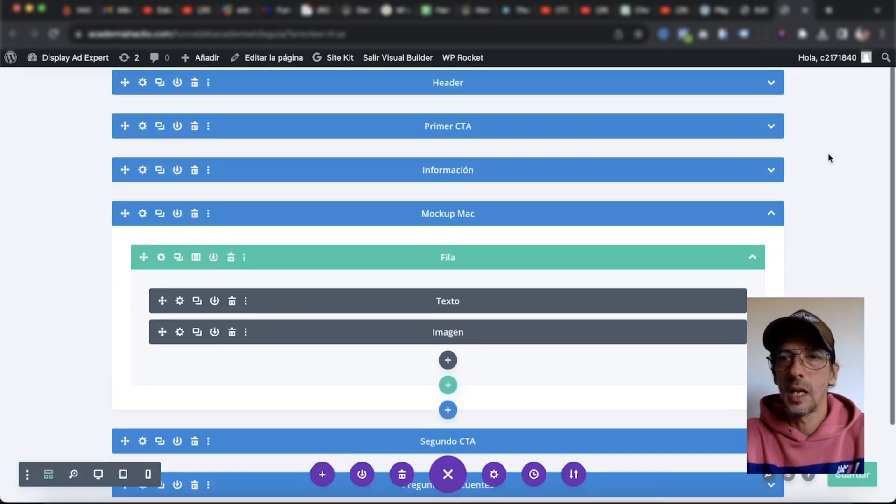
{"action": "left_click", "coordinate": [771, 210]}
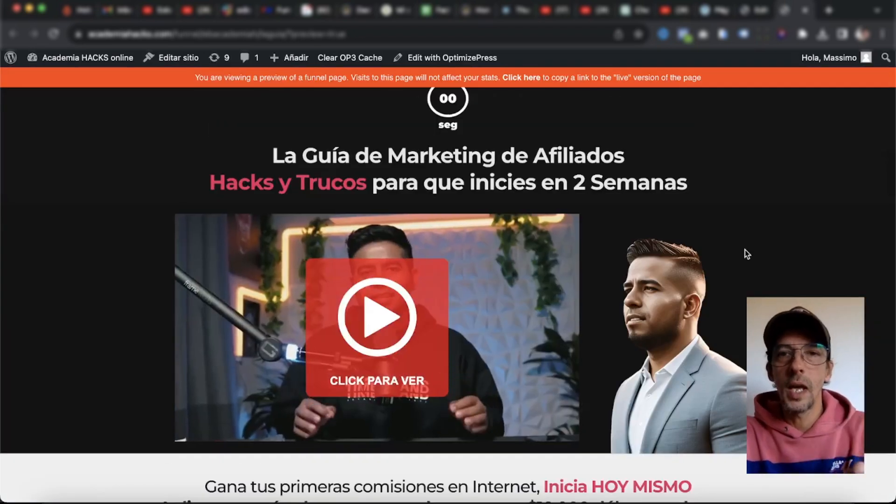
Examine the original sales page from the video header through the first offer button to the two-column guide information
{"action": "scroll", "coordinate": [828, 255], "scroll_direction": "down", "scroll_amount": 9}
{"action": "scroll", "coordinate": [829, 257], "scroll_direction": "down", "scroll_amount": 6}
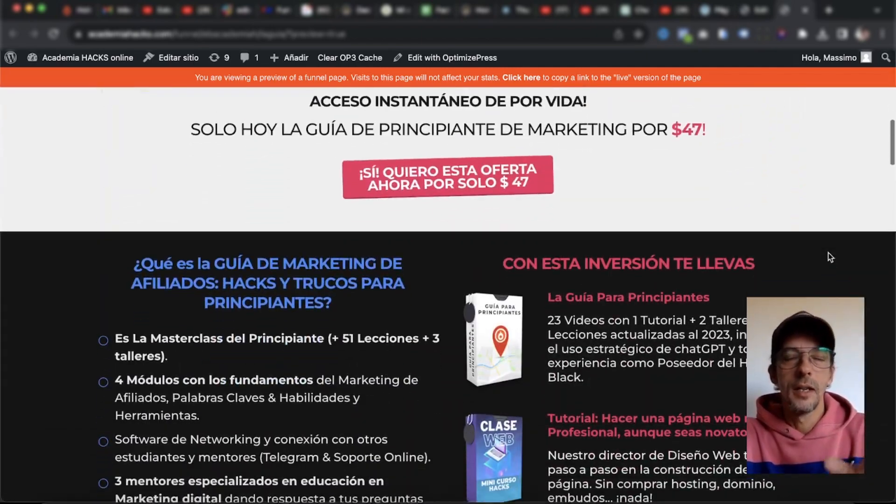
{"action": "scroll", "coordinate": [448, 296], "scroll_direction": "down", "scroll_amount": 15}
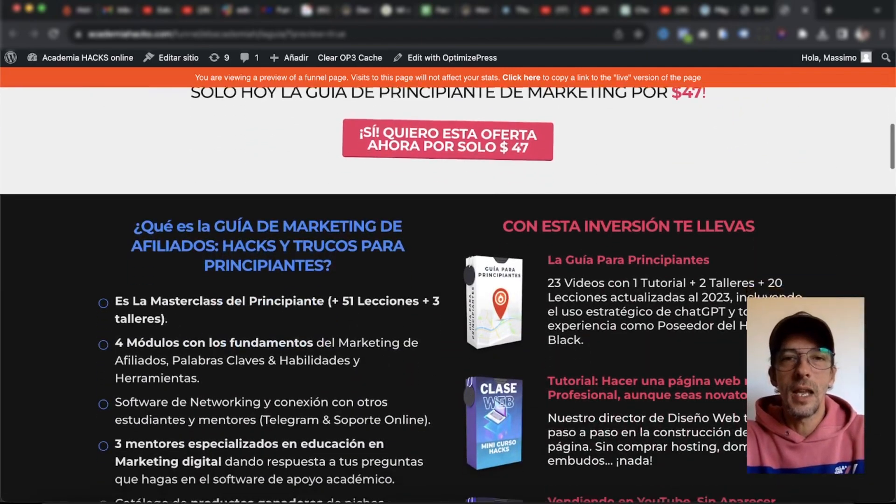
{"action": "scroll", "coordinate": [448, 295], "scroll_direction": "down", "scroll_amount": 1}
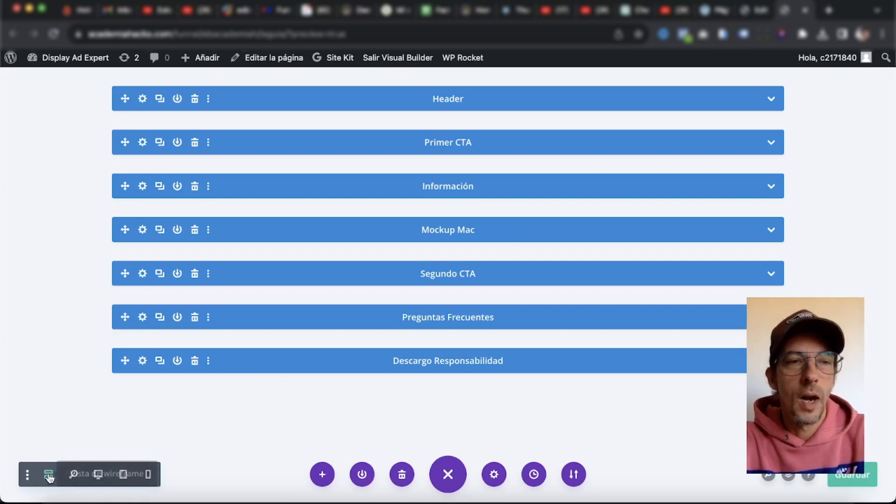
Switch the builder from wireframe to desktop view and review the laid-out sections and rows down to the end of the page
{"action": "left_click", "coordinate": [98, 475]}
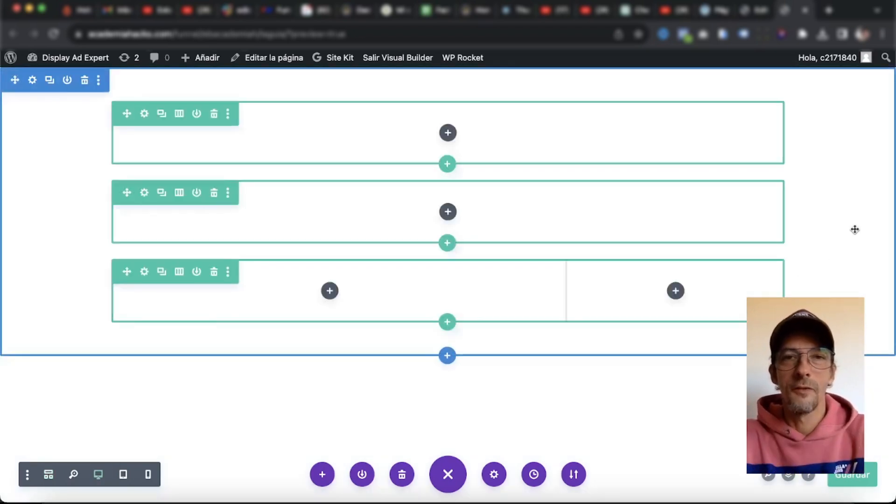
{"action": "scroll", "coordinate": [822, 225], "scroll_direction": "down", "scroll_amount": 3}
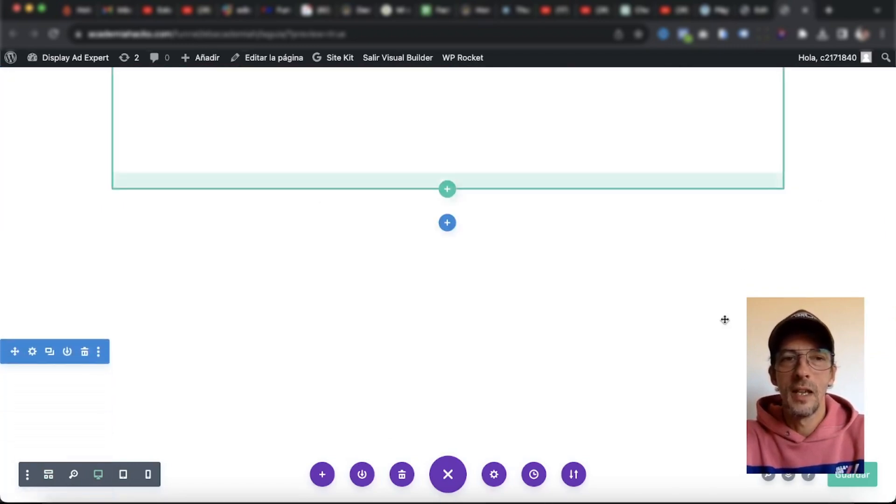
{"action": "scroll", "coordinate": [724, 318], "scroll_direction": "down", "scroll_amount": 5}
{"action": "scroll", "coordinate": [724, 319], "scroll_direction": "down", "scroll_amount": 2}
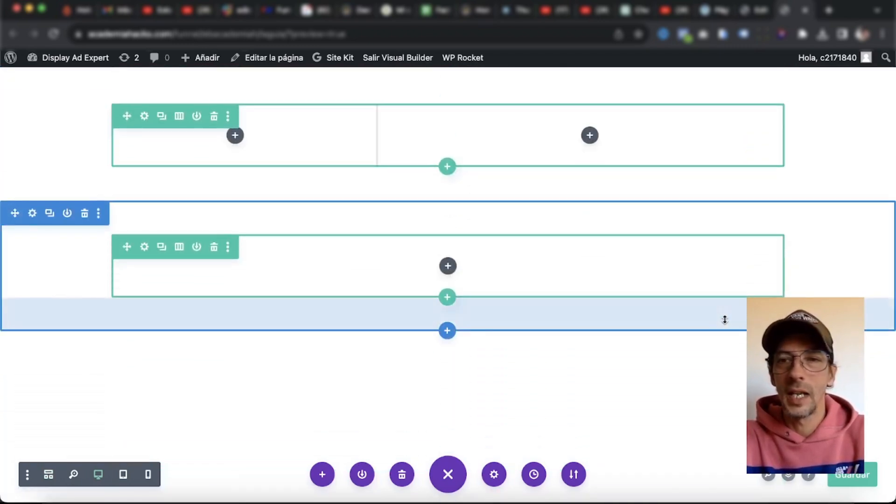
{"action": "scroll", "coordinate": [741, 256], "scroll_direction": "up", "scroll_amount": 12}
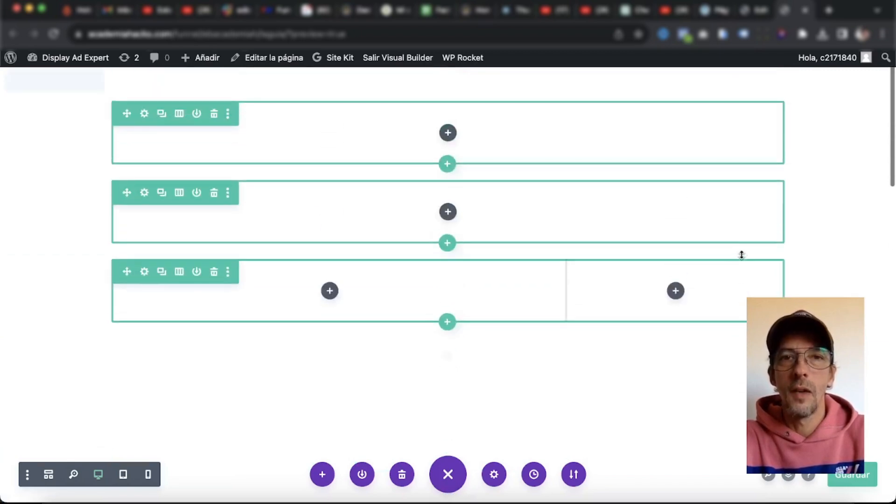